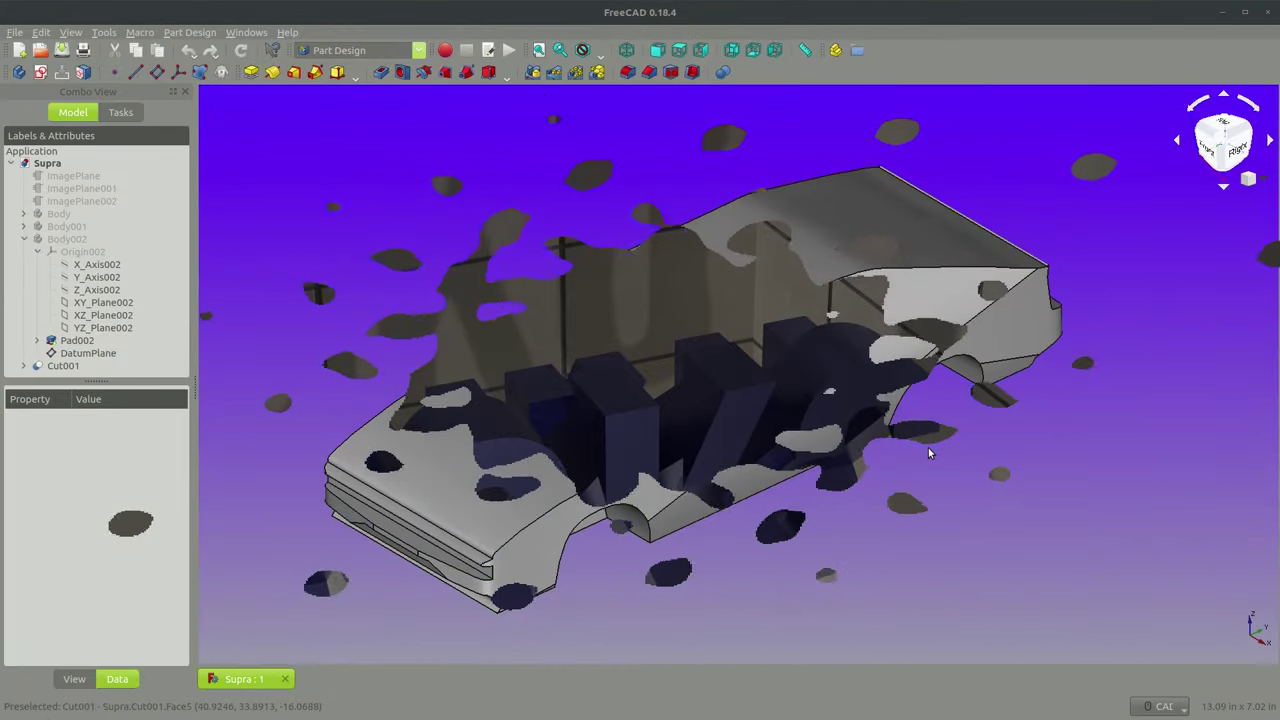
Step: Orbit and zoom around the finished Supra model to inspect it
middle_drag(930, 463, 894, 457)
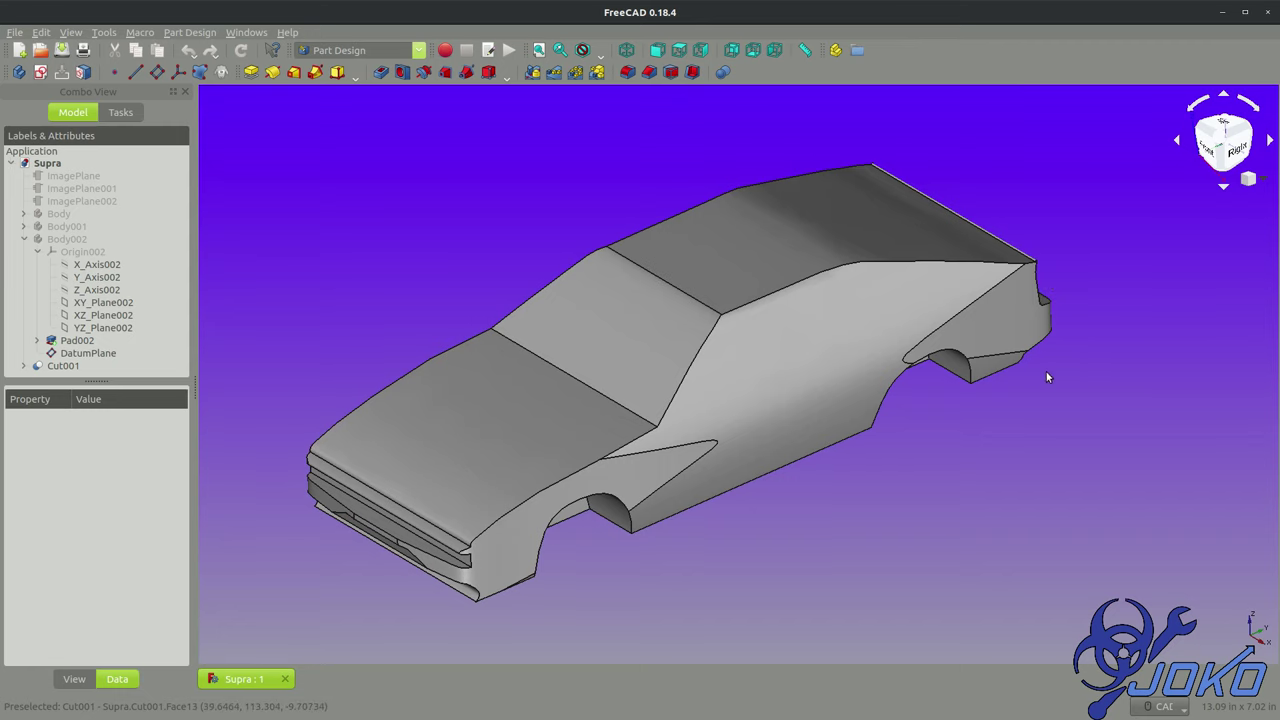
scroll(1004, 425, down, 3)
scroll(790, 395, up, 3)
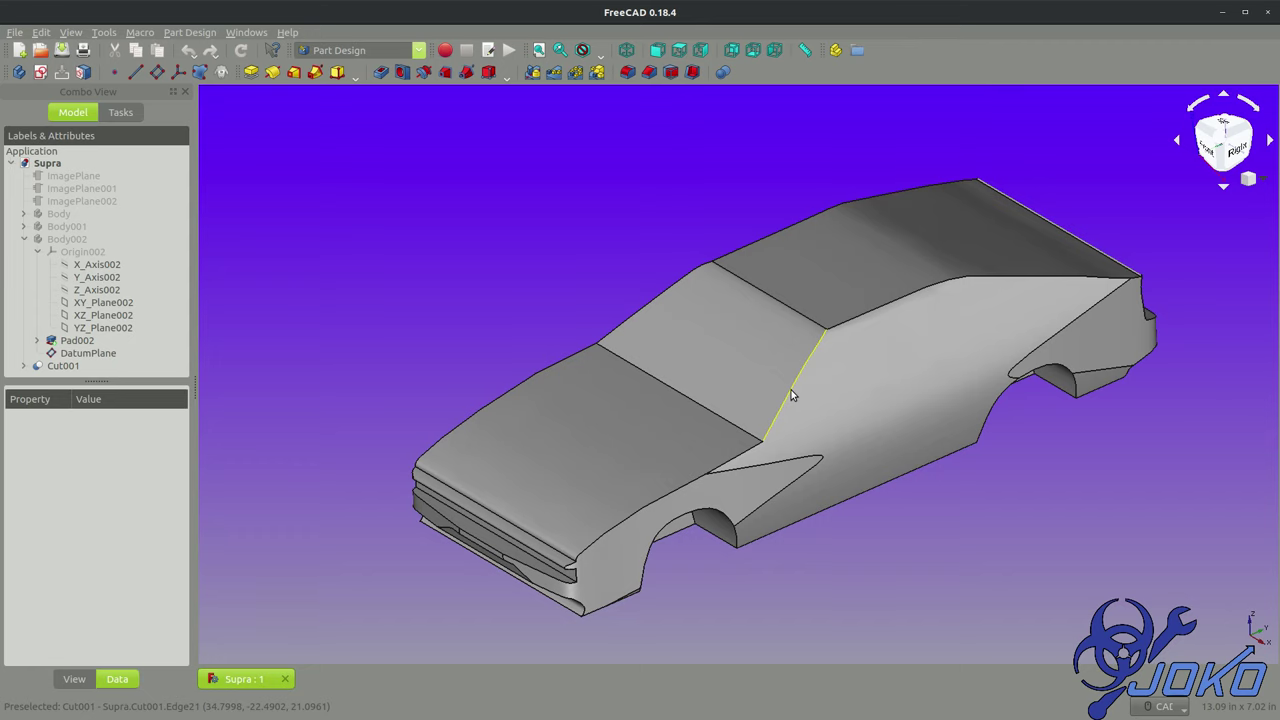
scroll(790, 395, down, 2)
scroll(791, 394, up, 3)
scroll(793, 394, down, 1)
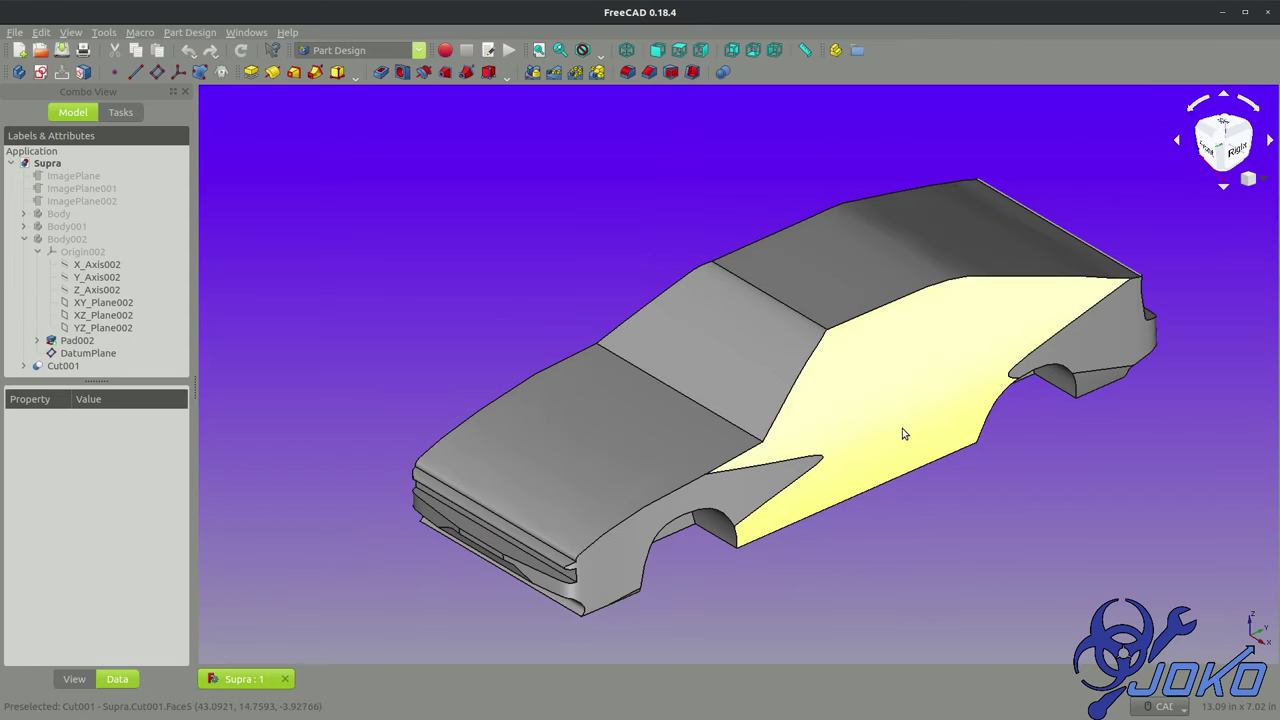
scroll(886, 437, down, 2)
scroll(888, 438, up, 2)
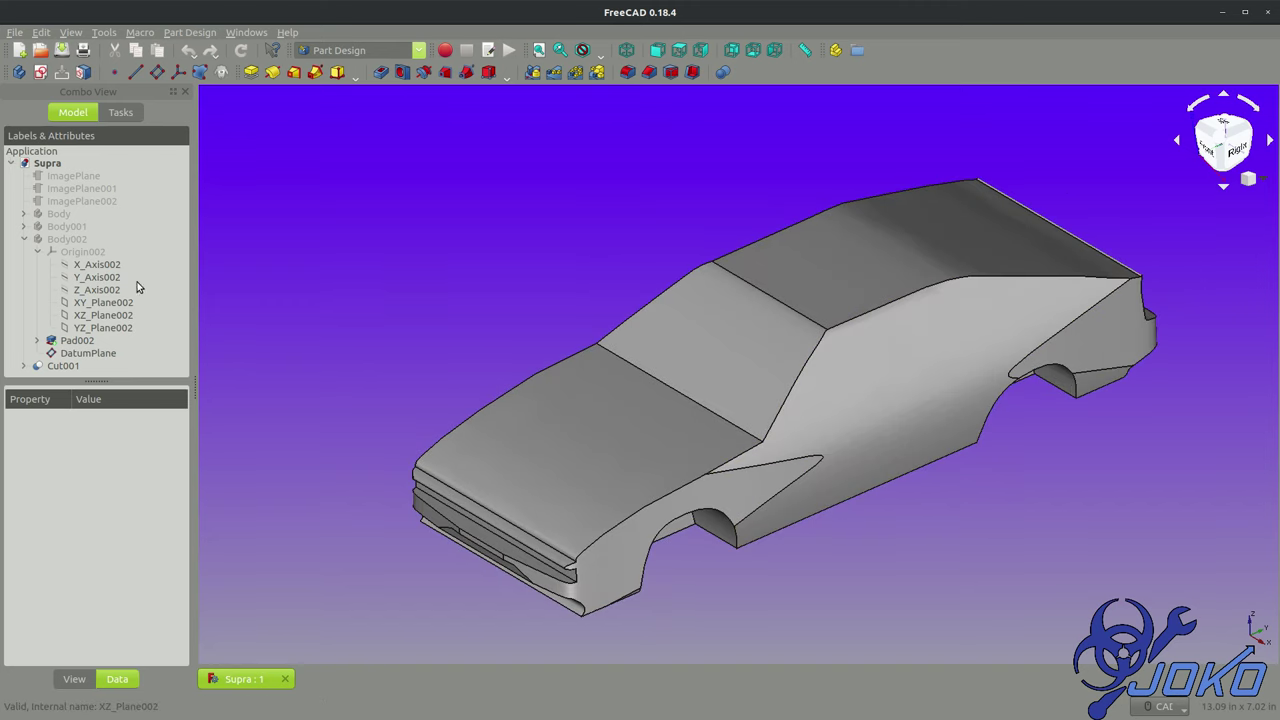
Step: Create a new empty document, Unnamed1, abandoning a trial sketch
click(20, 50)
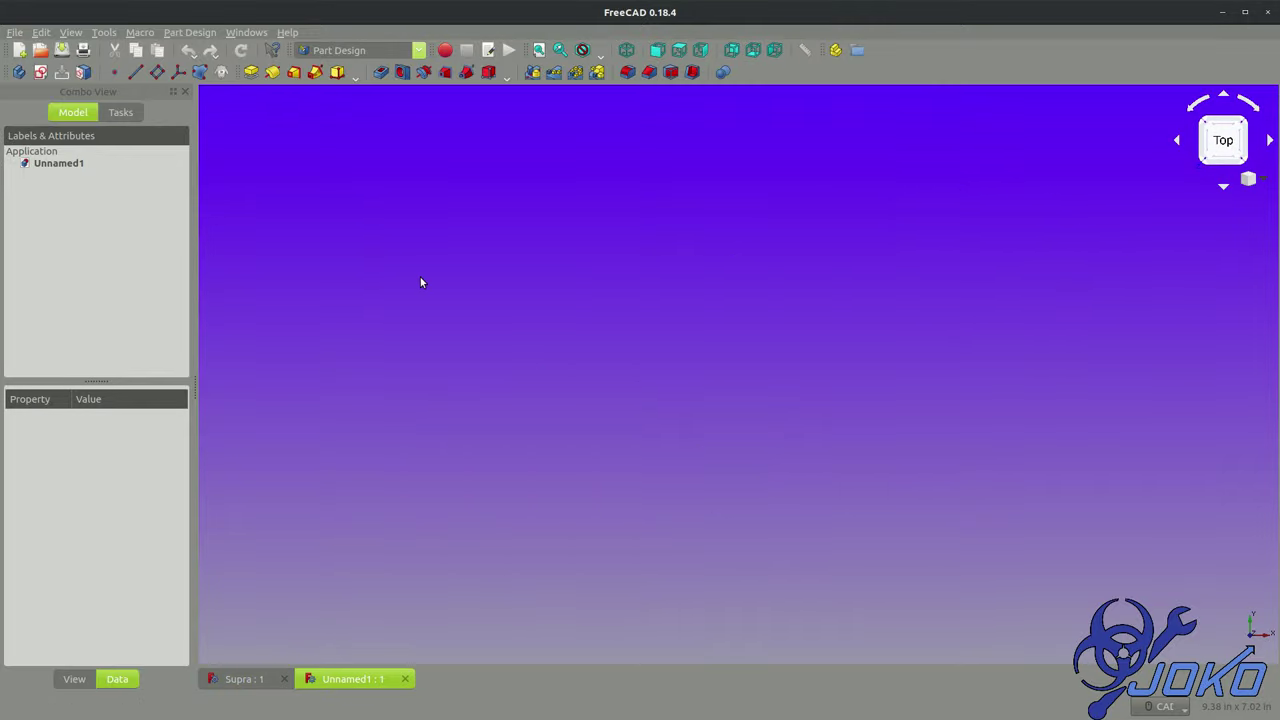
click(40, 72)
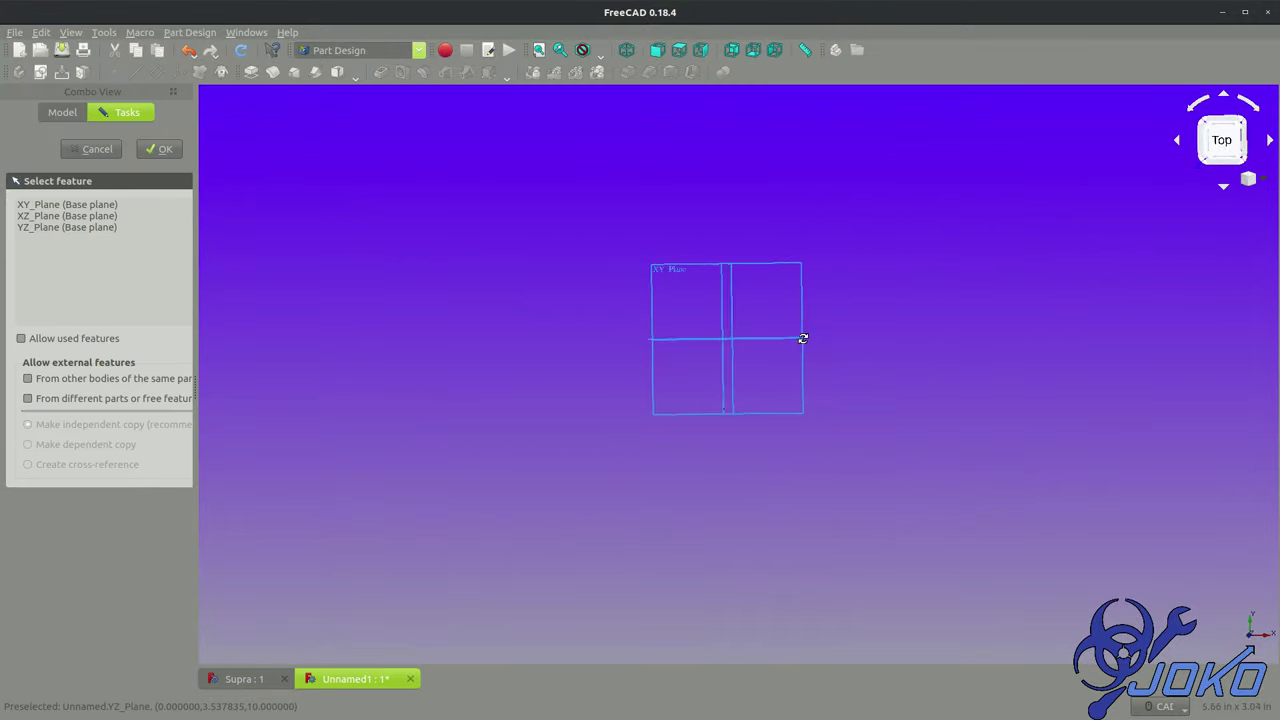
middle_drag(803, 338, 676, 262)
scroll(676, 262, up, 3)
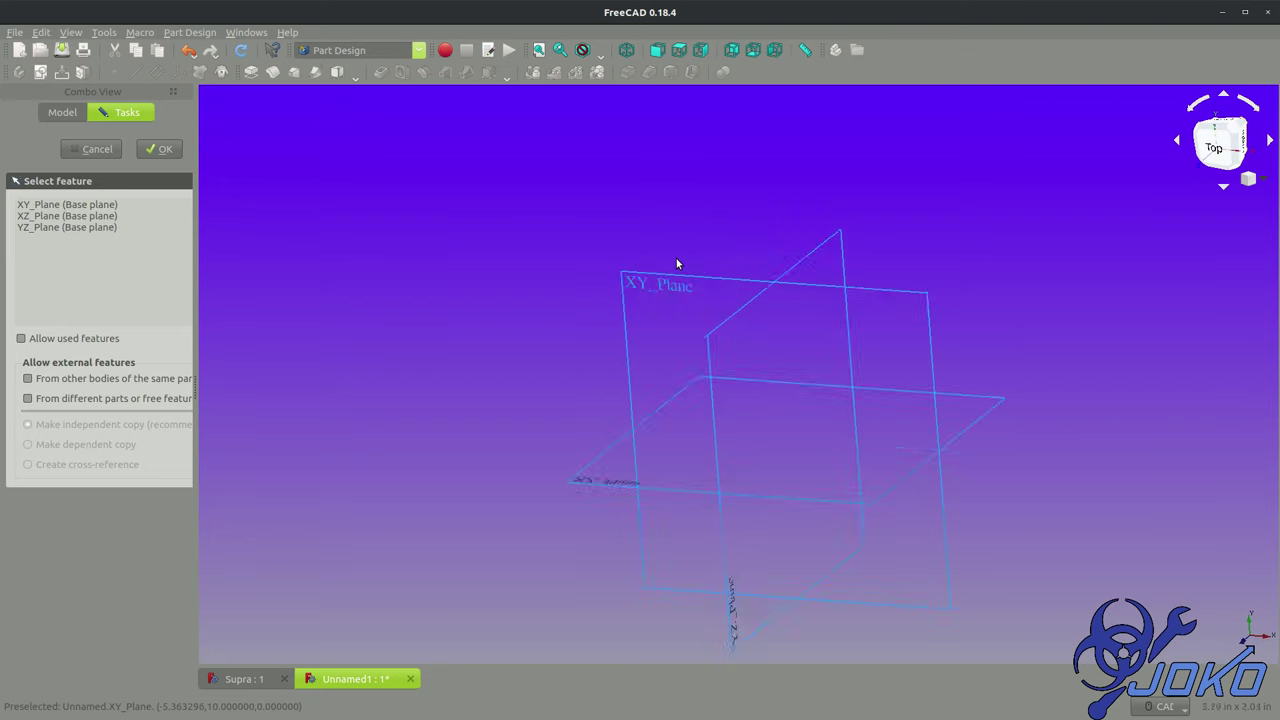
scroll(677, 263, up, 3)
click(75, 152)
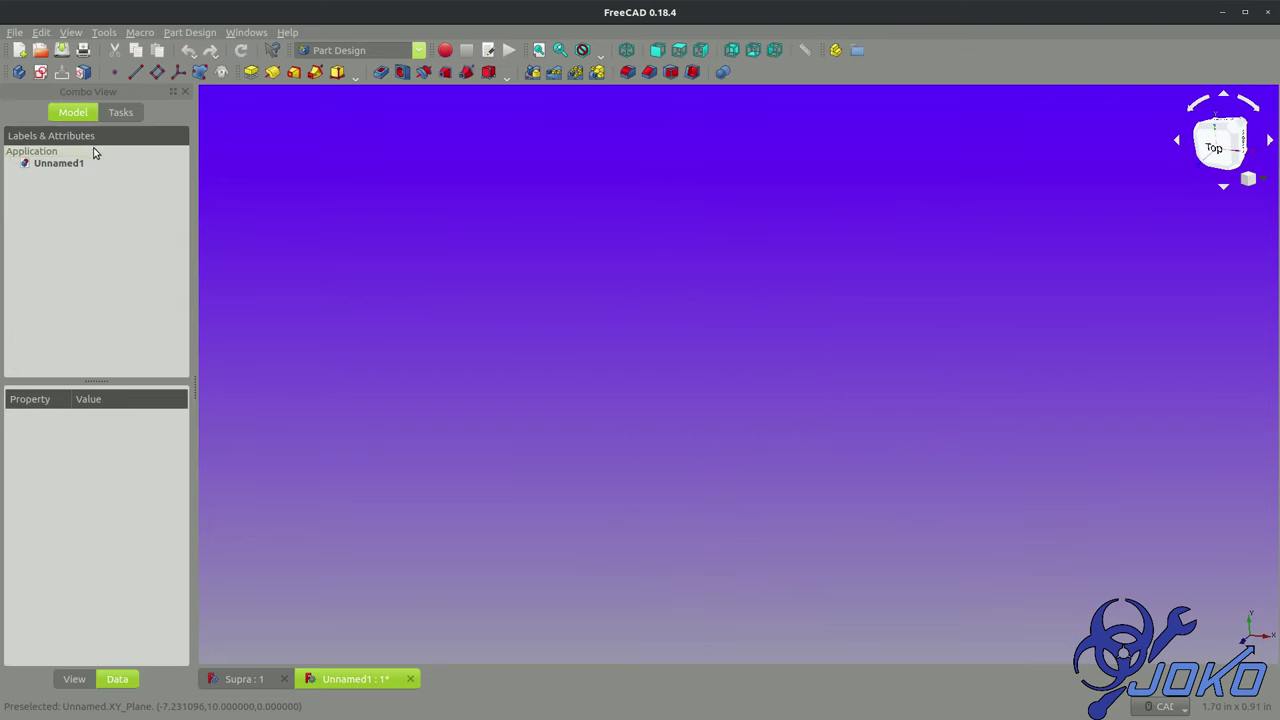
click(365, 50)
Step: Import Front.png as an image plane on the XZ plane and view it isometrically
click(359, 160)
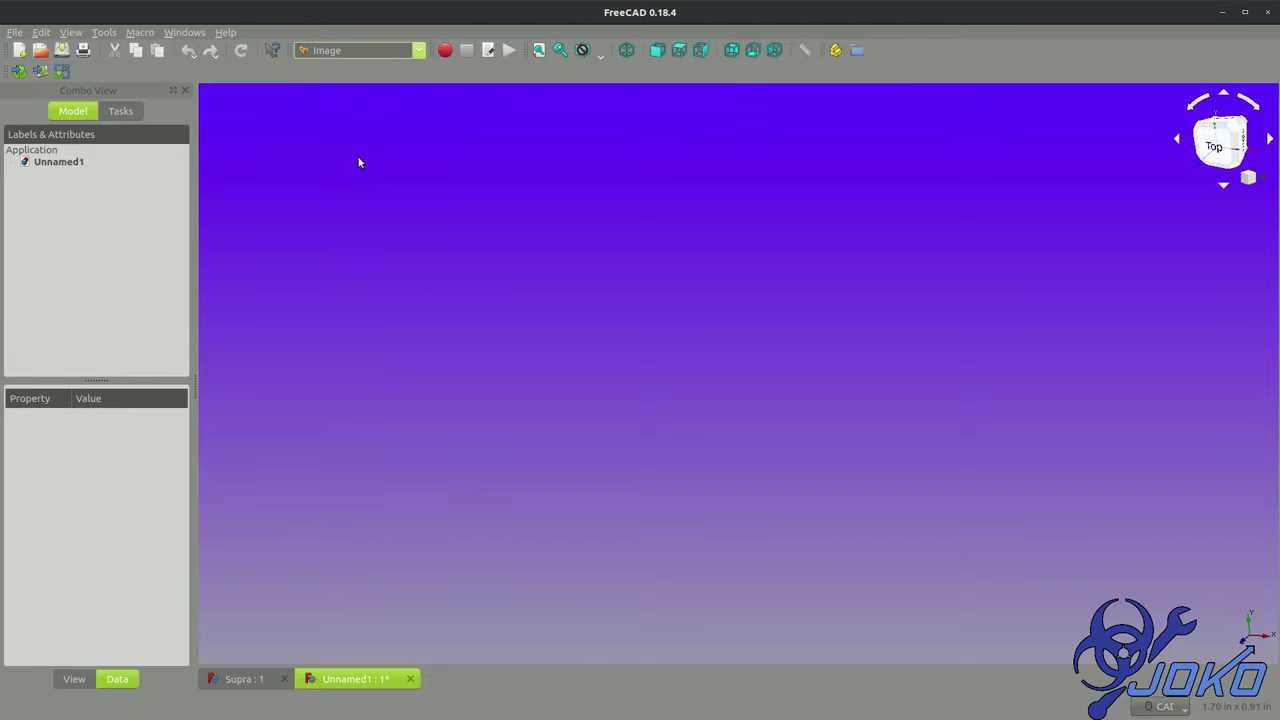
click(41, 74)
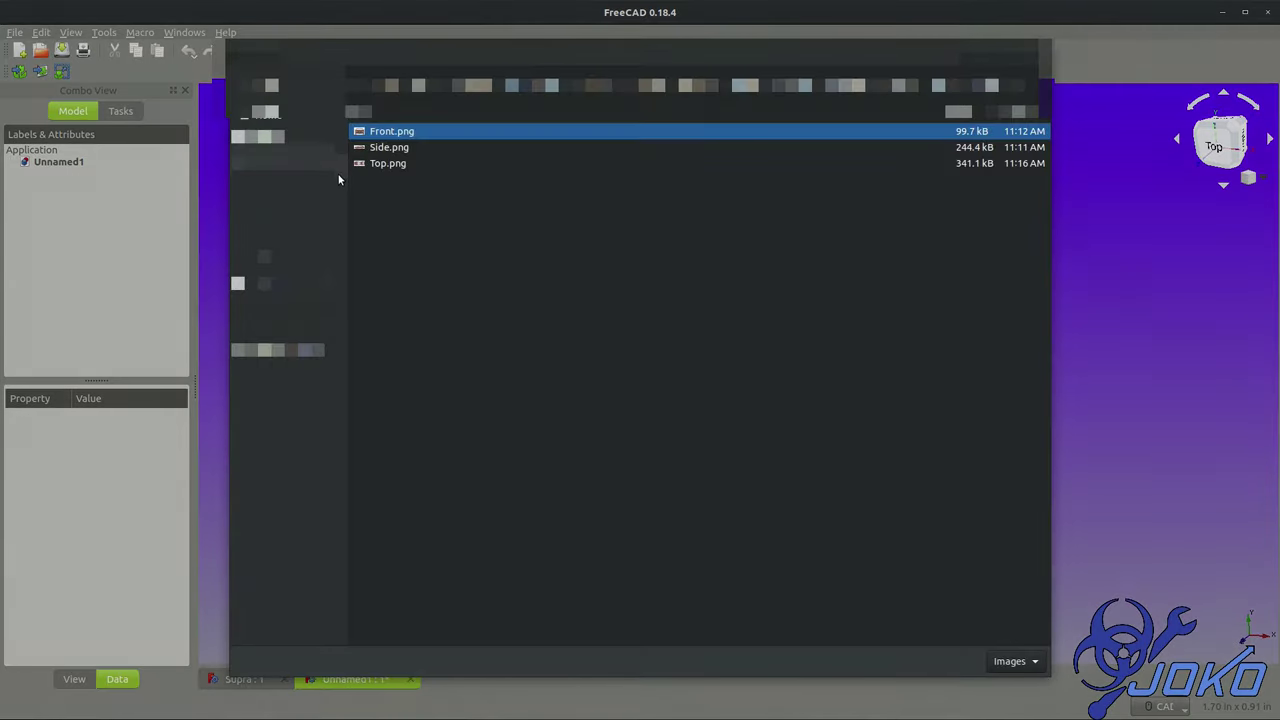
double_click(397, 137)
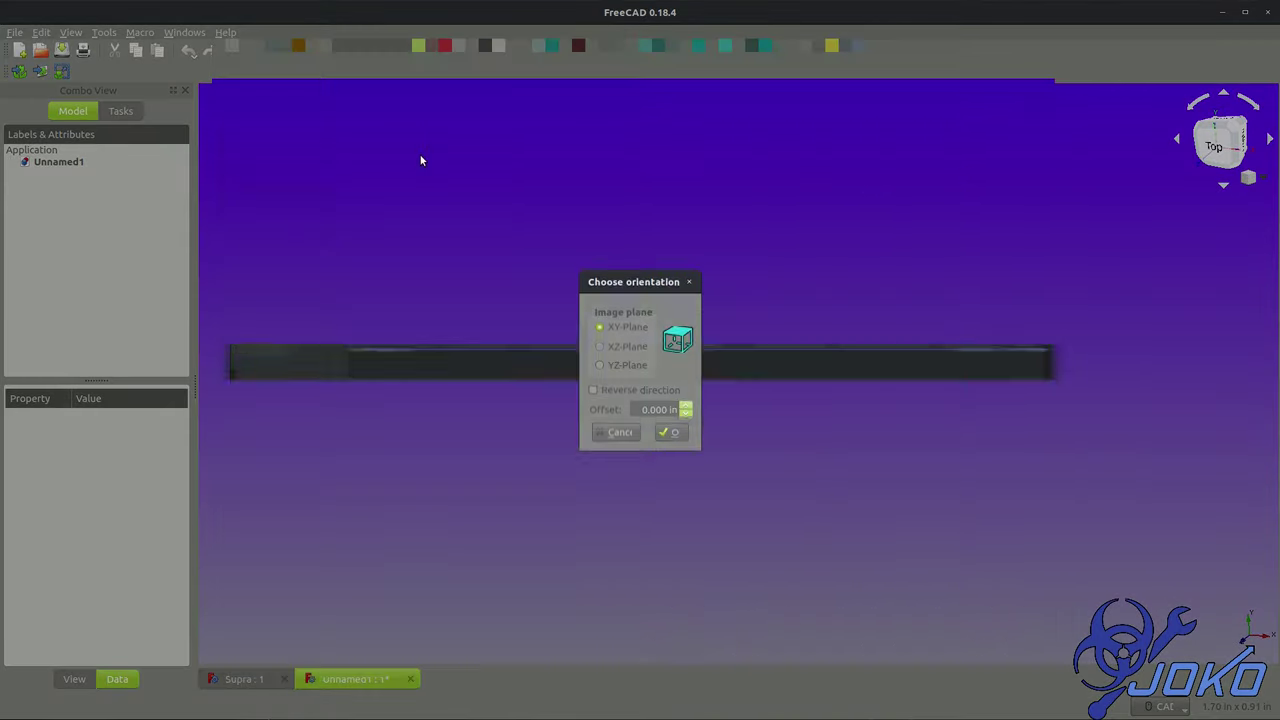
click(600, 345)
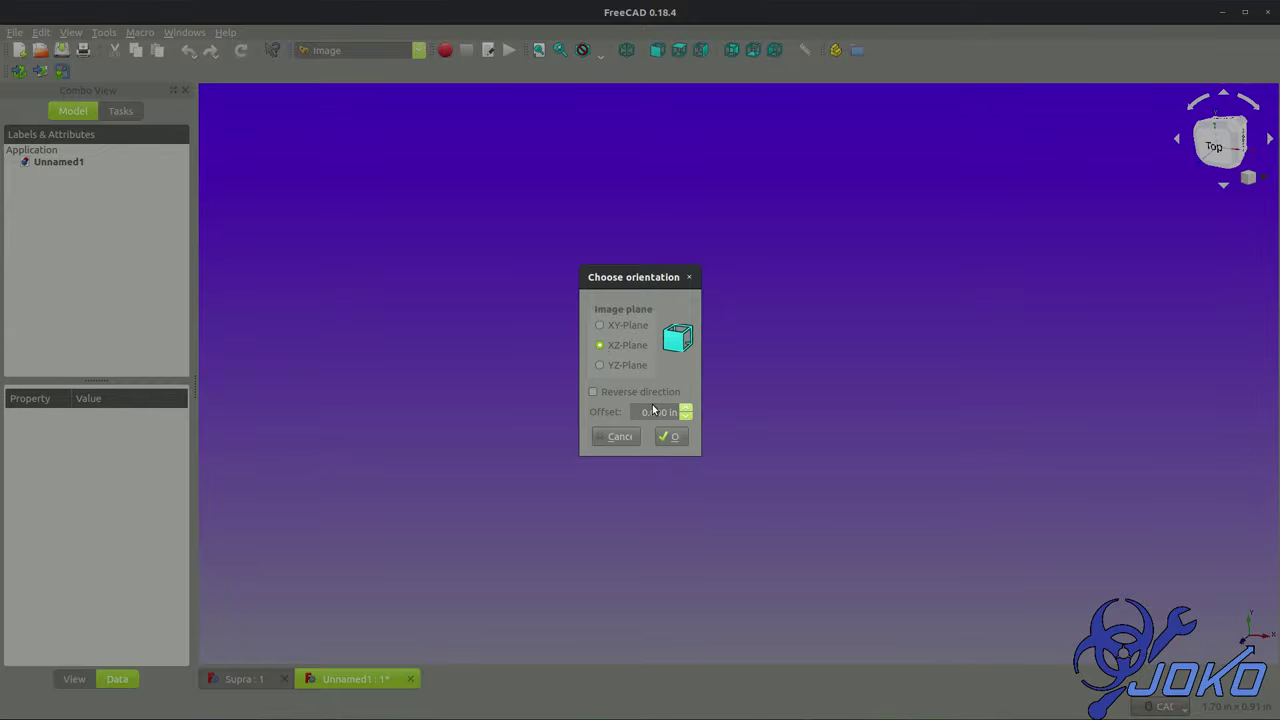
click(669, 435)
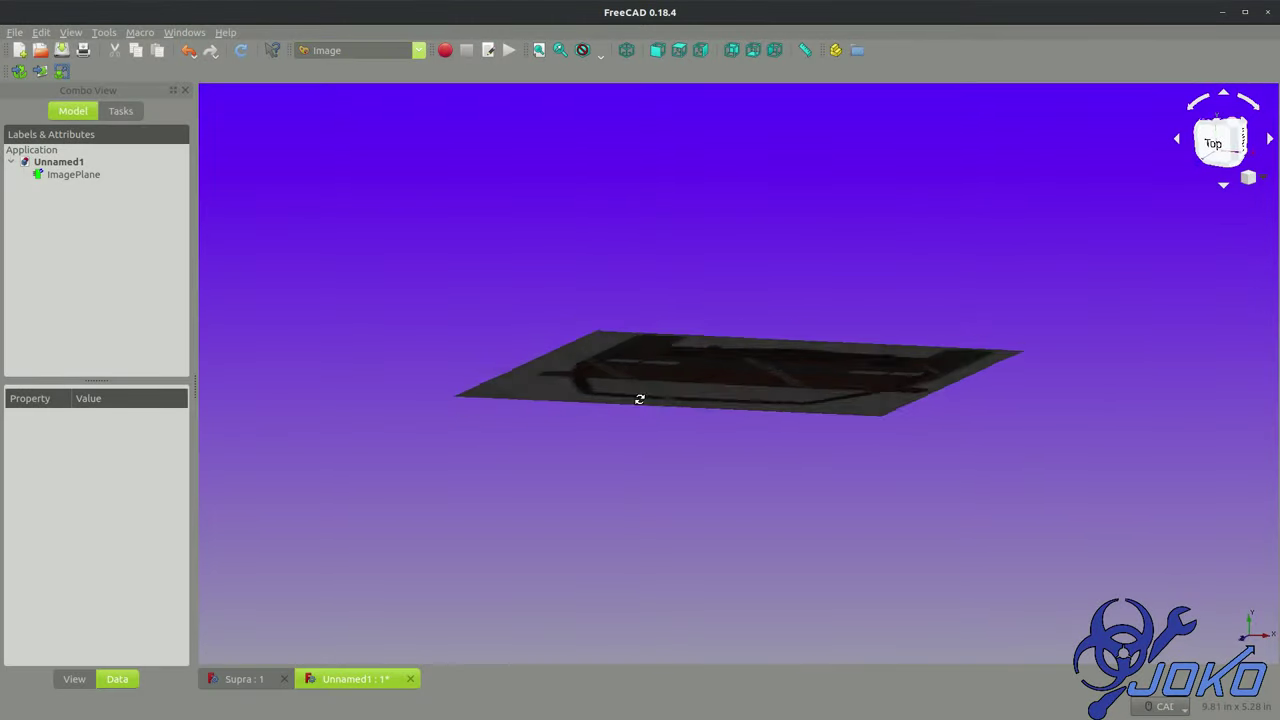
scroll(640, 400, up, 3)
click(627, 50)
scroll(695, 293, down, 4)
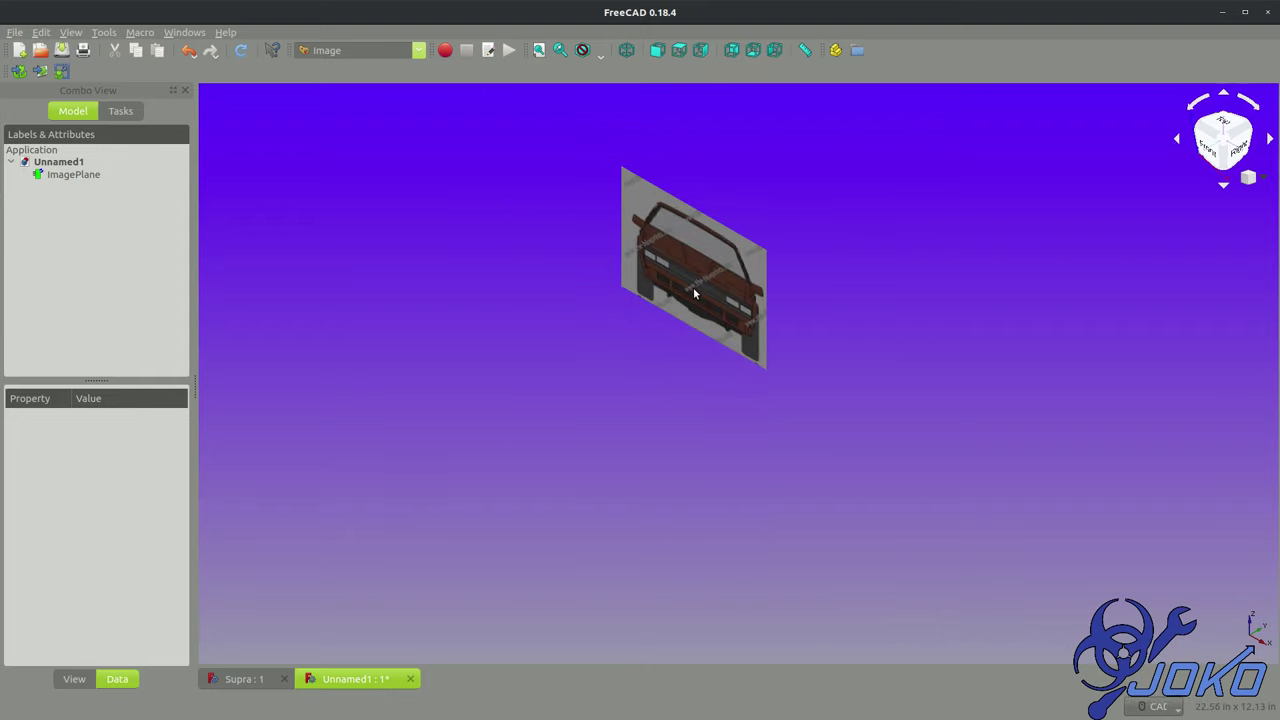
scroll(692, 228, up, 3)
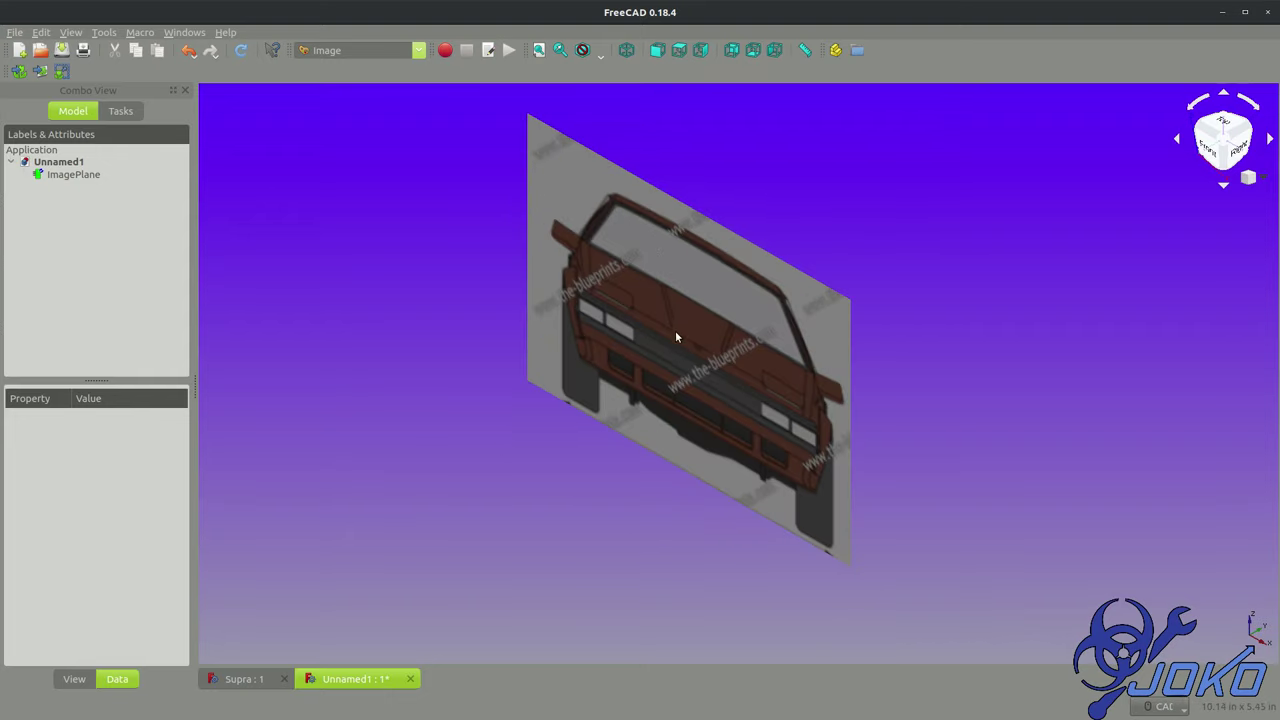
Step: Add Side.png as an image plane on the YZ plane, then load Top.png as a third image
click(43, 76)
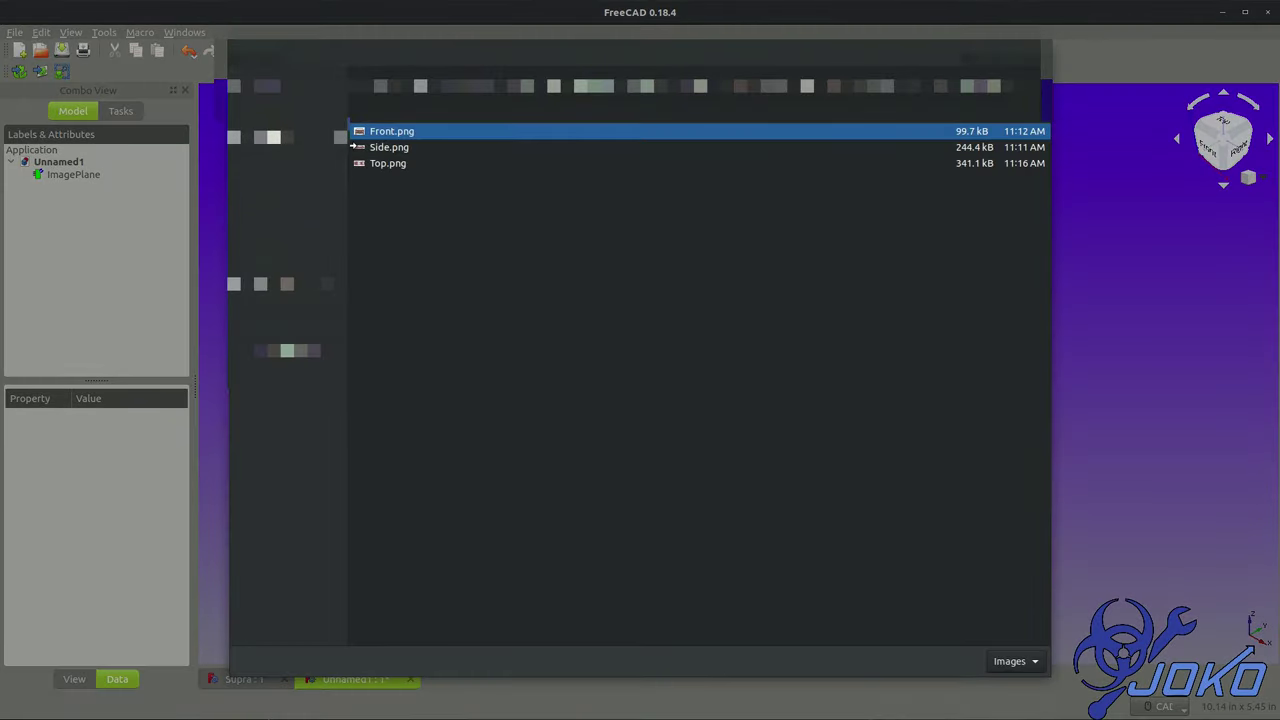
click(368, 152)
double_click(368, 152)
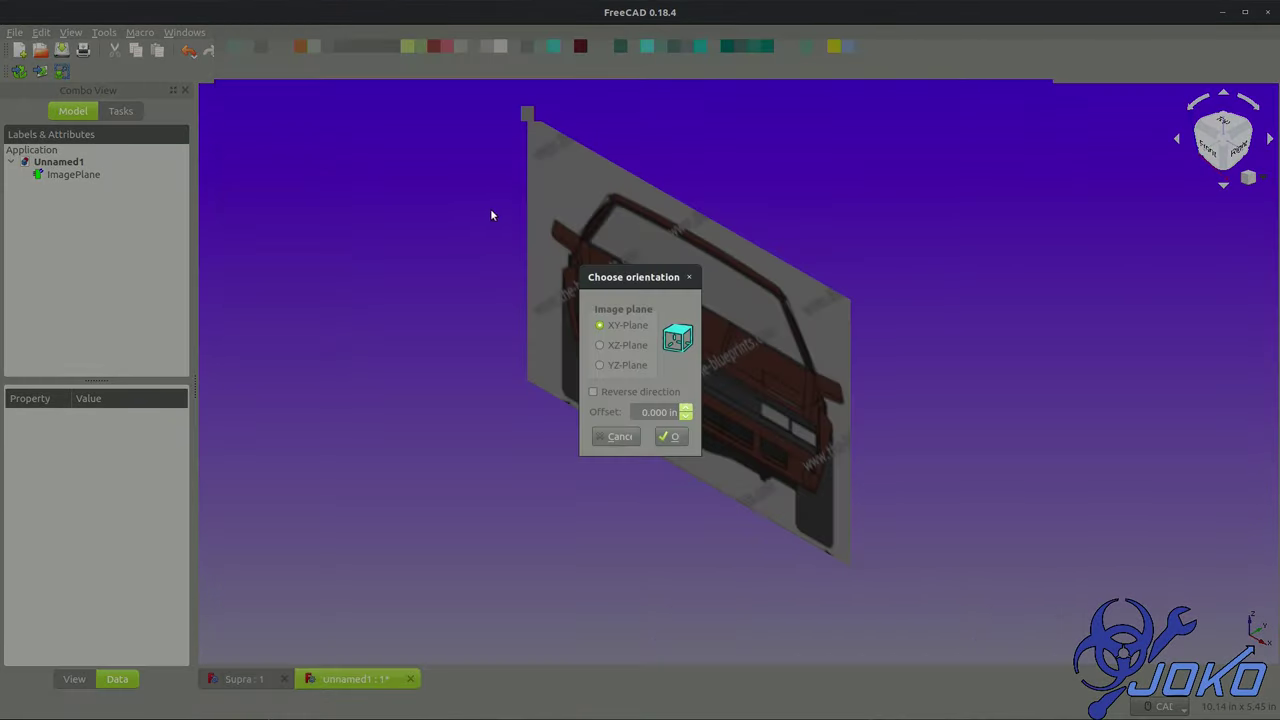
click(599, 344)
click(599, 366)
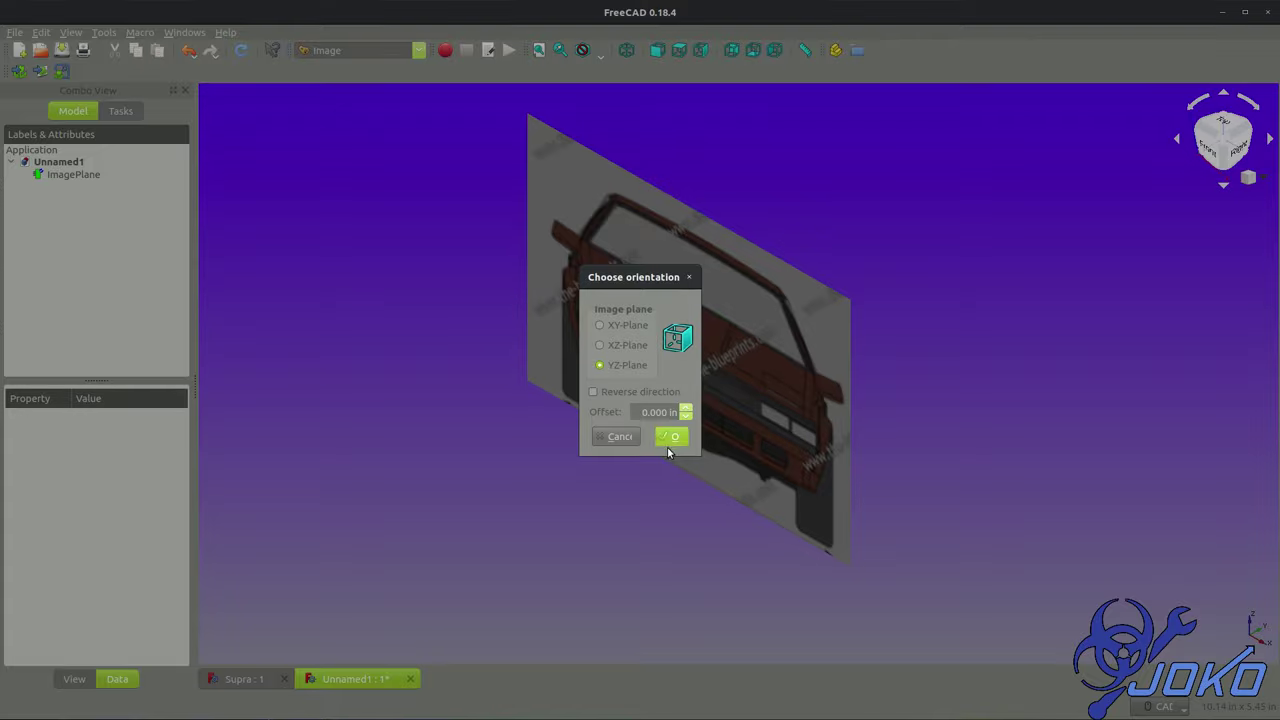
click(671, 436)
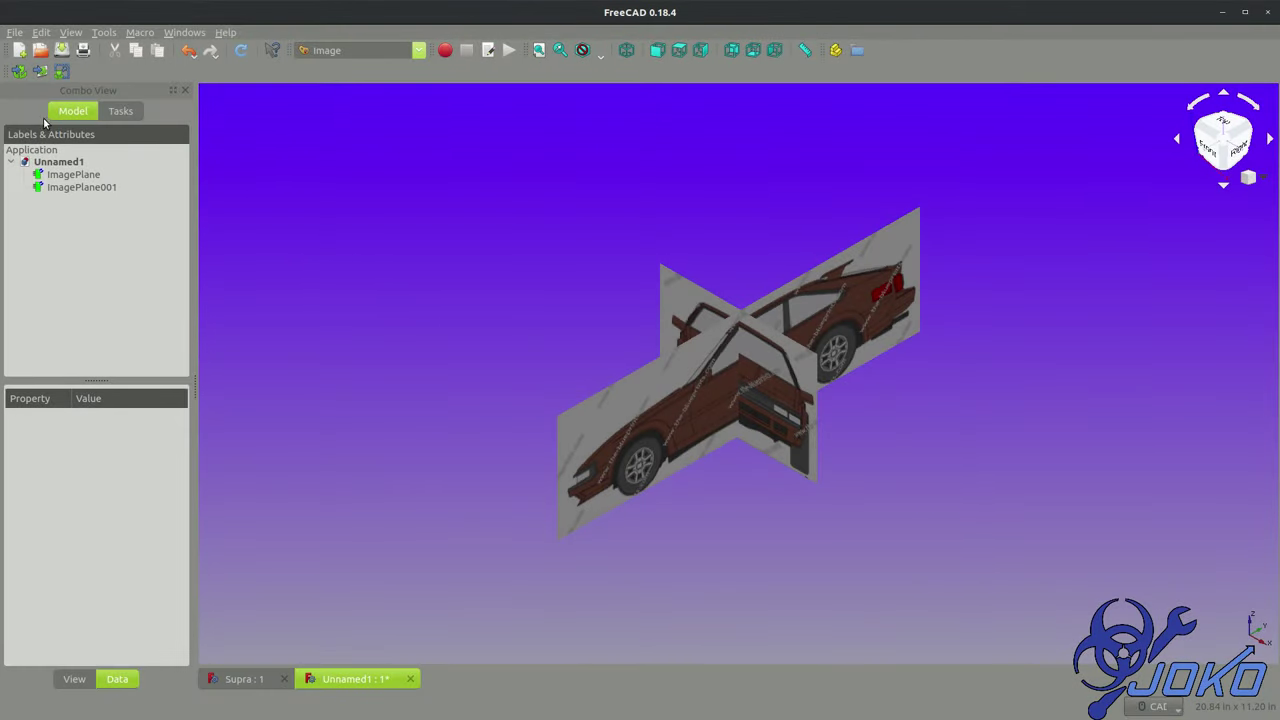
click(40, 71)
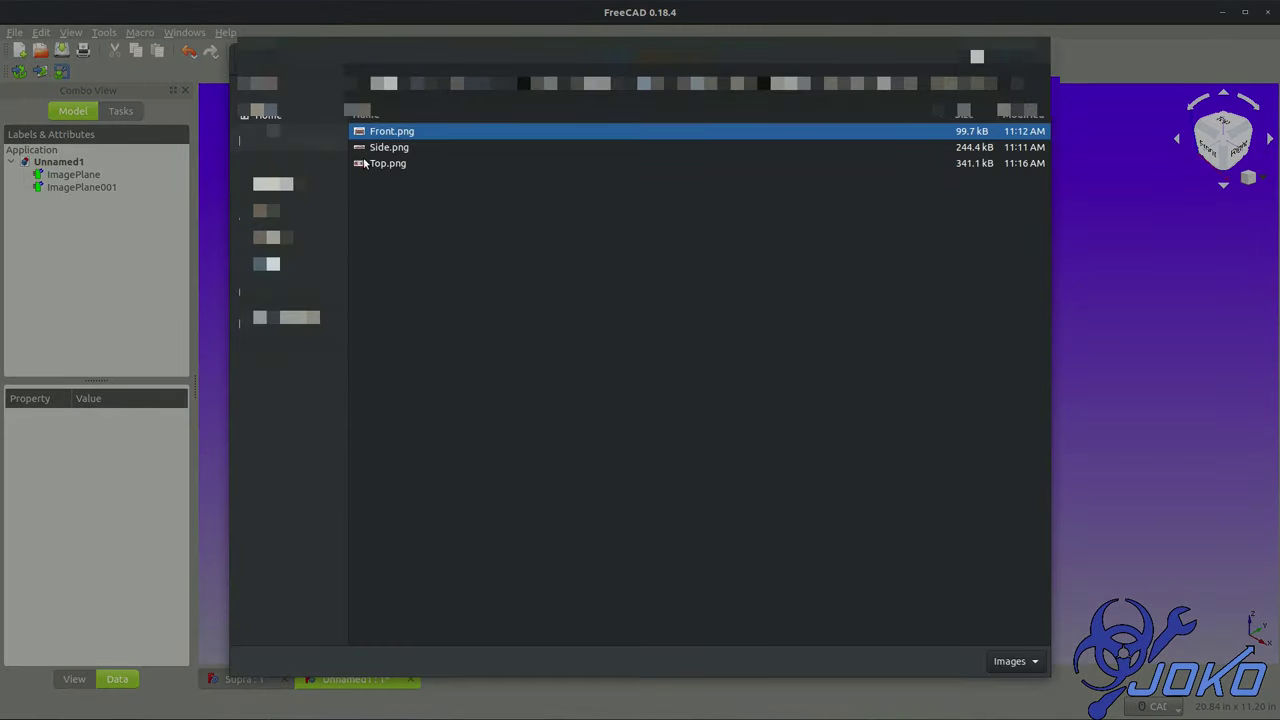
double_click(386, 165)
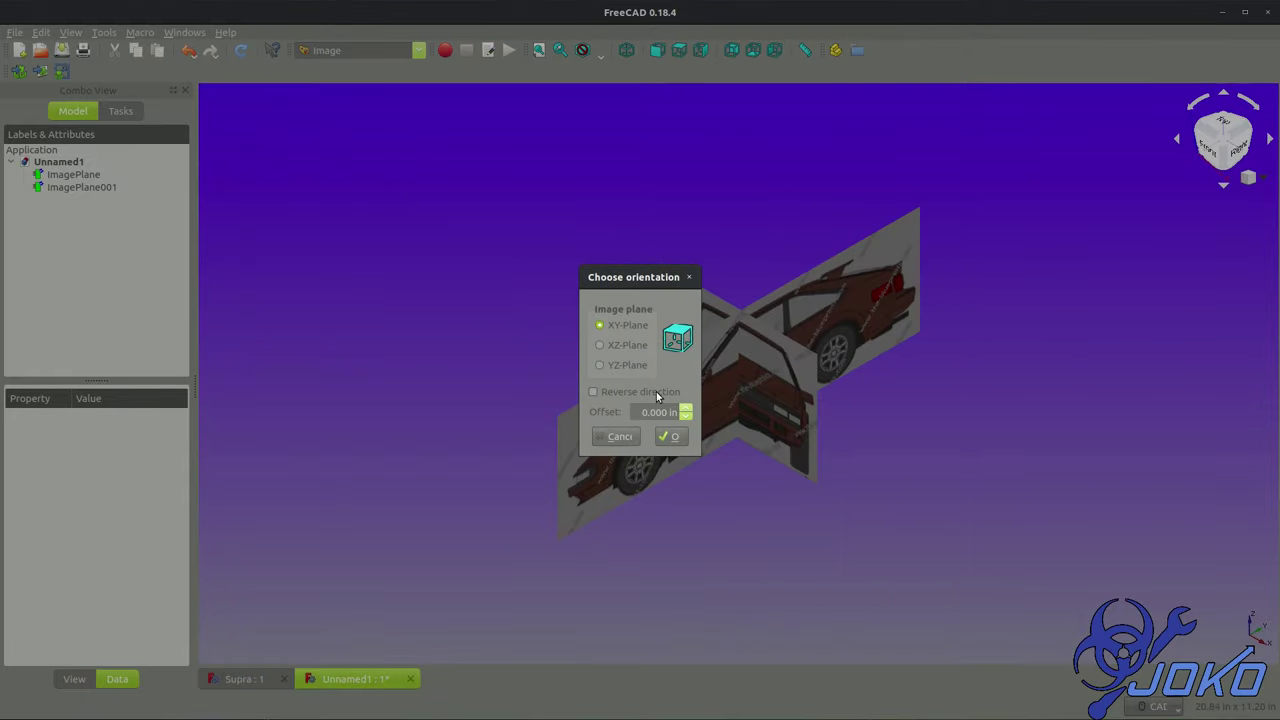
Step: Place Top.png and rotate its image plane 90° about the vertical axis
click(668, 436)
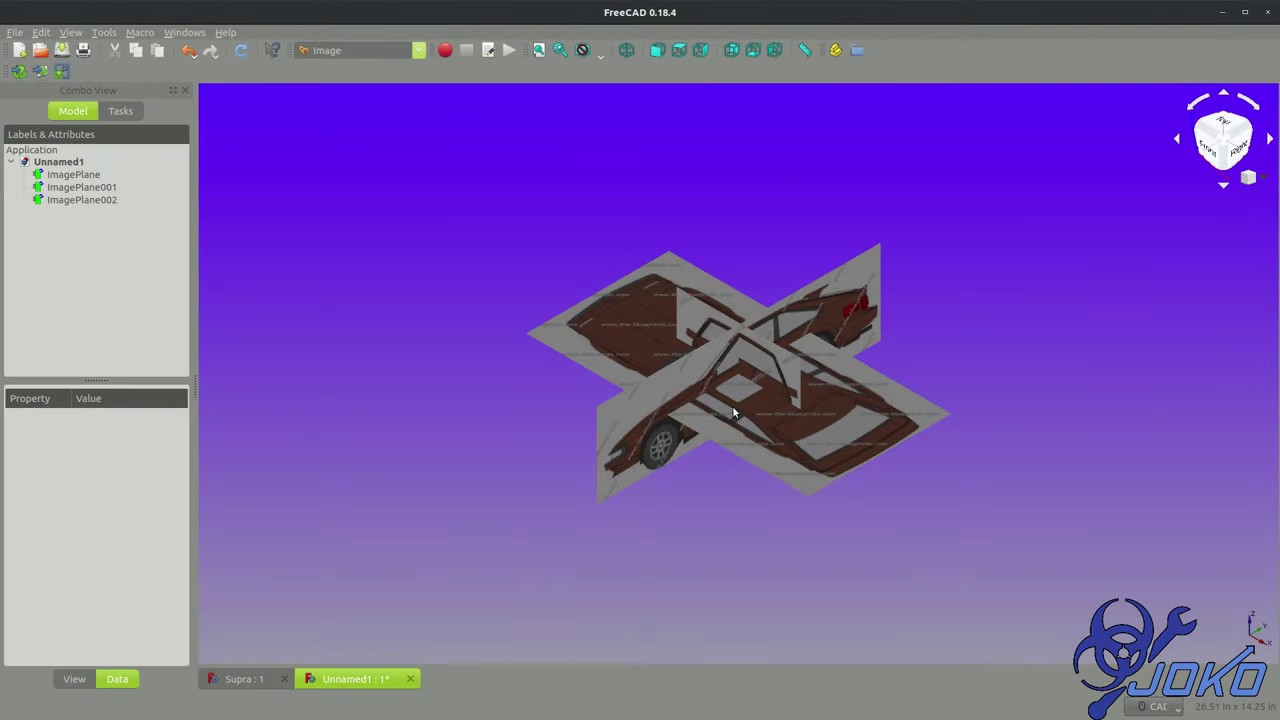
middle_drag(734, 410, 727, 425)
double_click(86, 202)
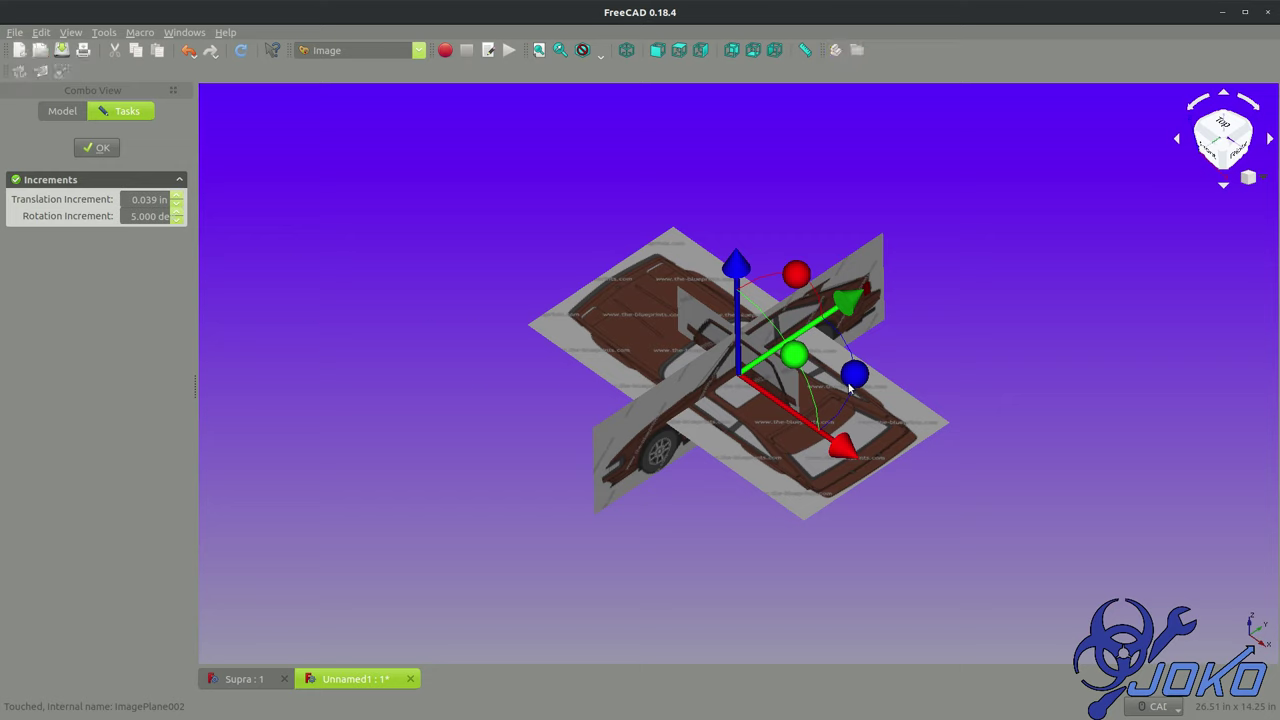
drag(849, 388, 770, 207)
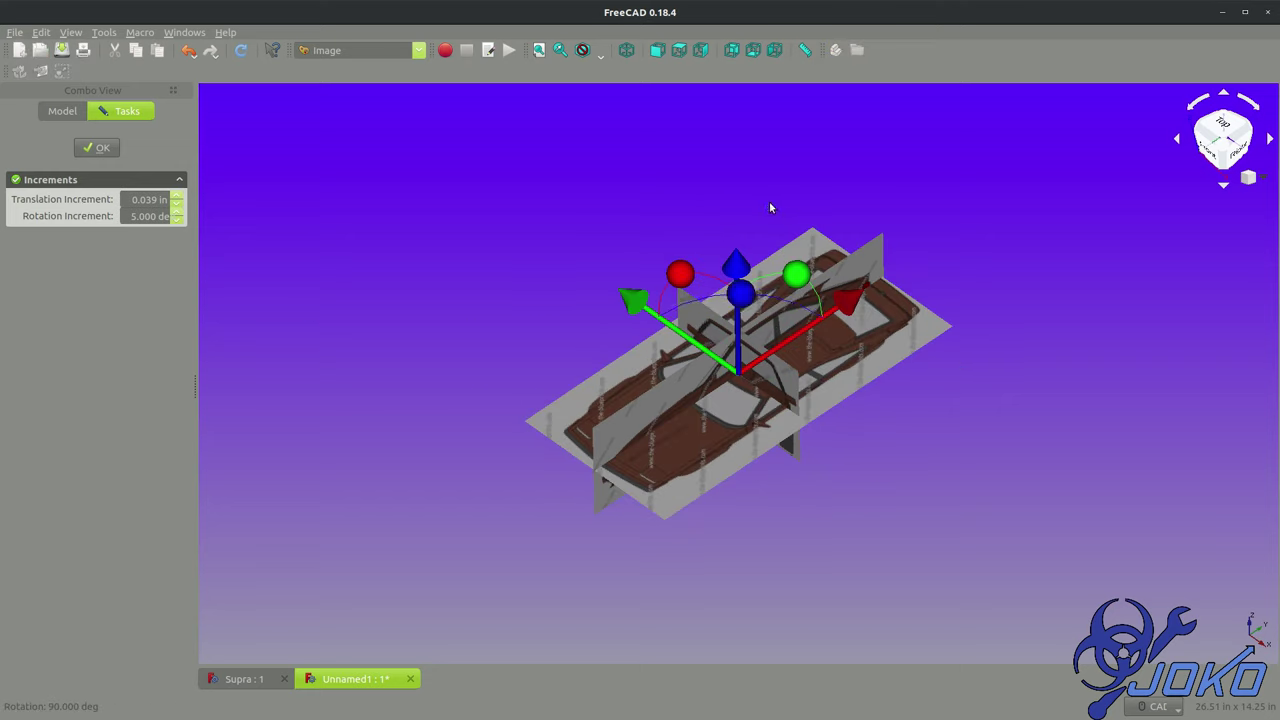
middle_drag(651, 316, 630, 285)
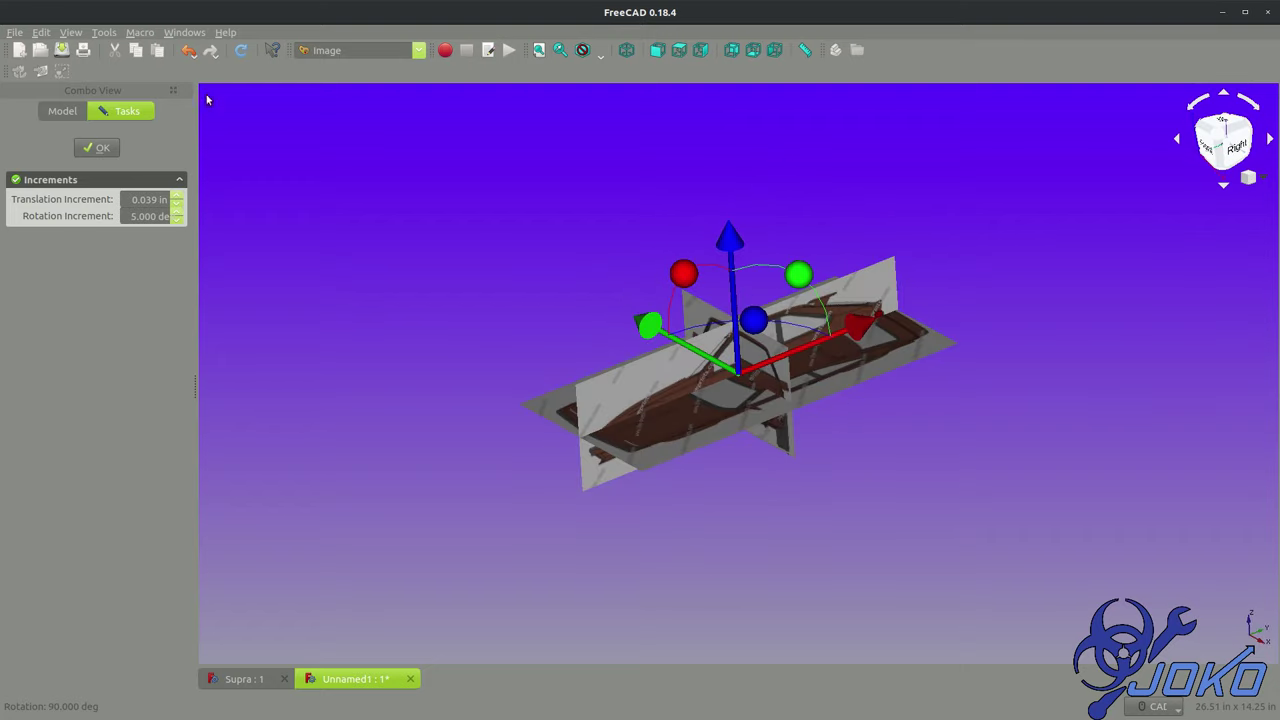
click(97, 147)
Step: Slide the front image plane left along X to line up the blueprints
scroll(643, 371, up, 5)
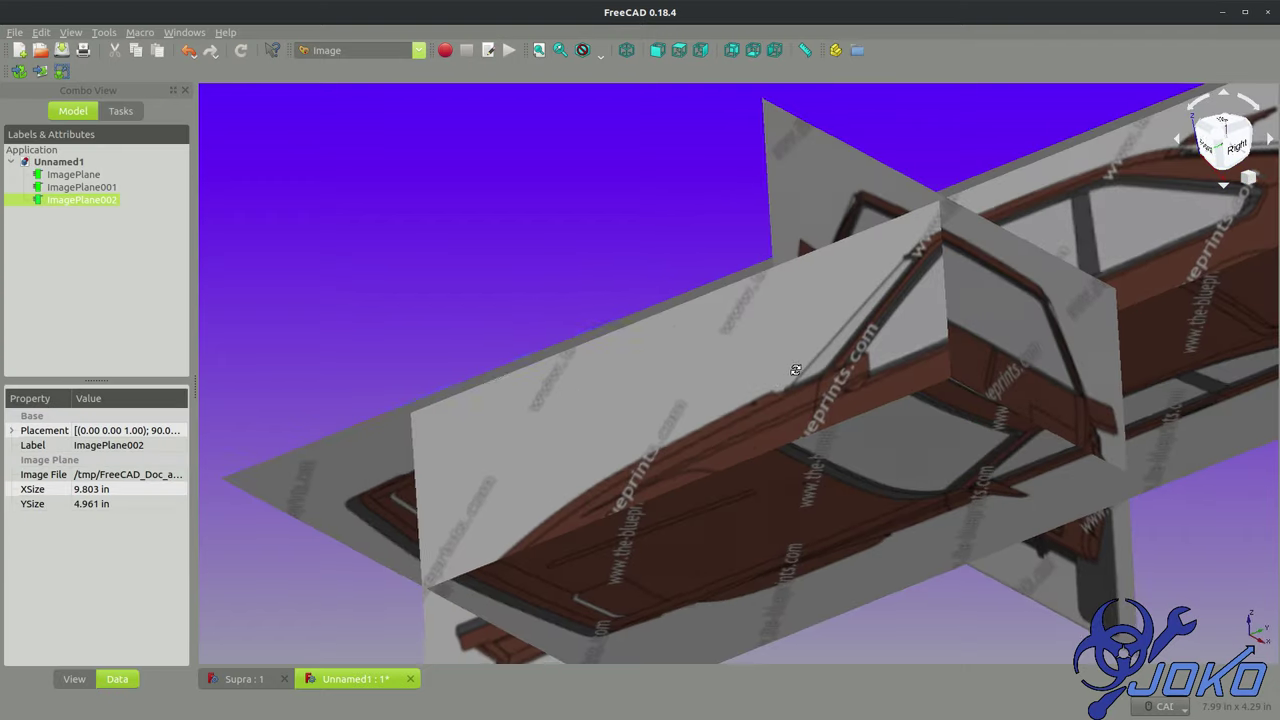
middle_drag(786, 366, 862, 384)
scroll(862, 384, down, 5)
scroll(1003, 332, up, 3)
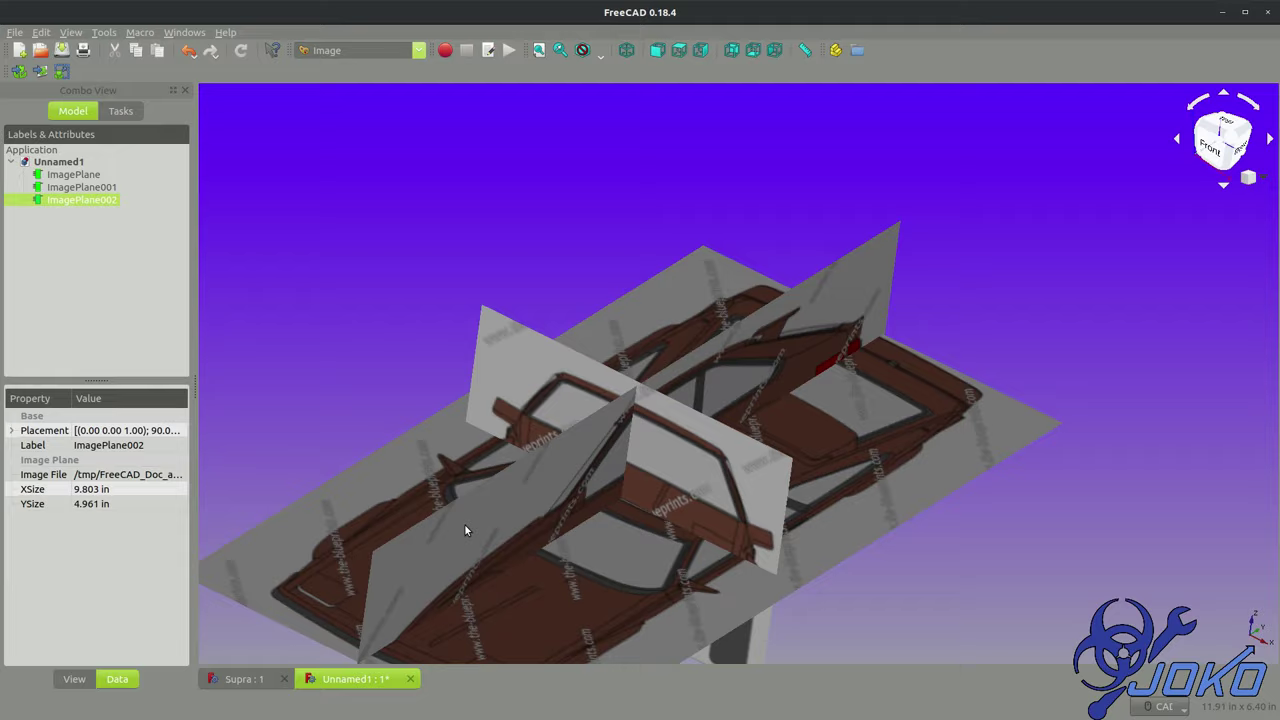
middle_drag(465, 530, 485, 494)
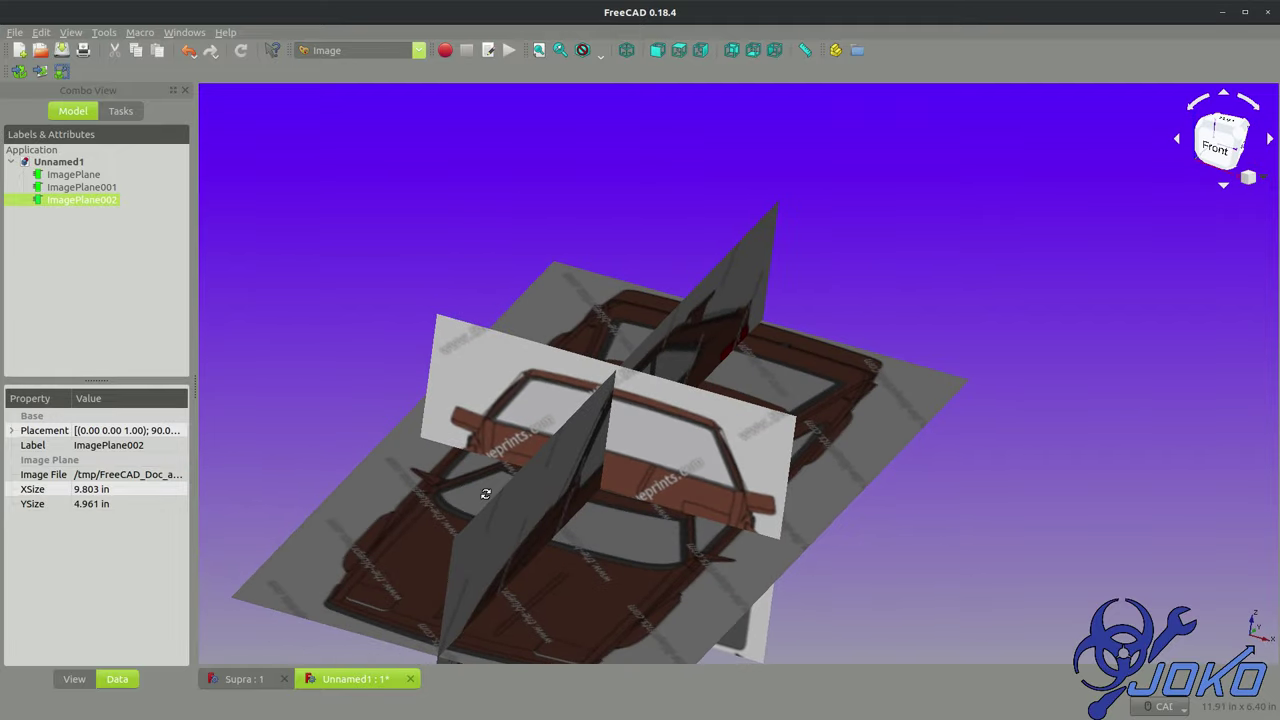
click(79, 188)
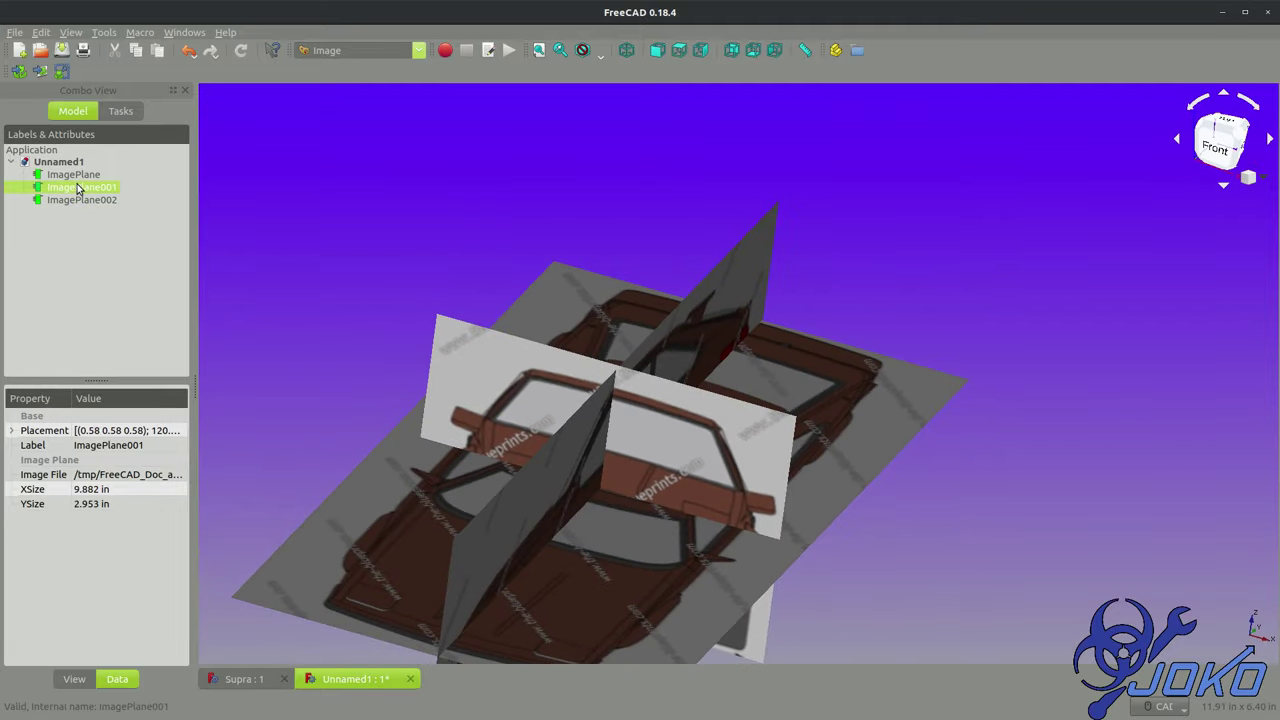
double_click(58, 176)
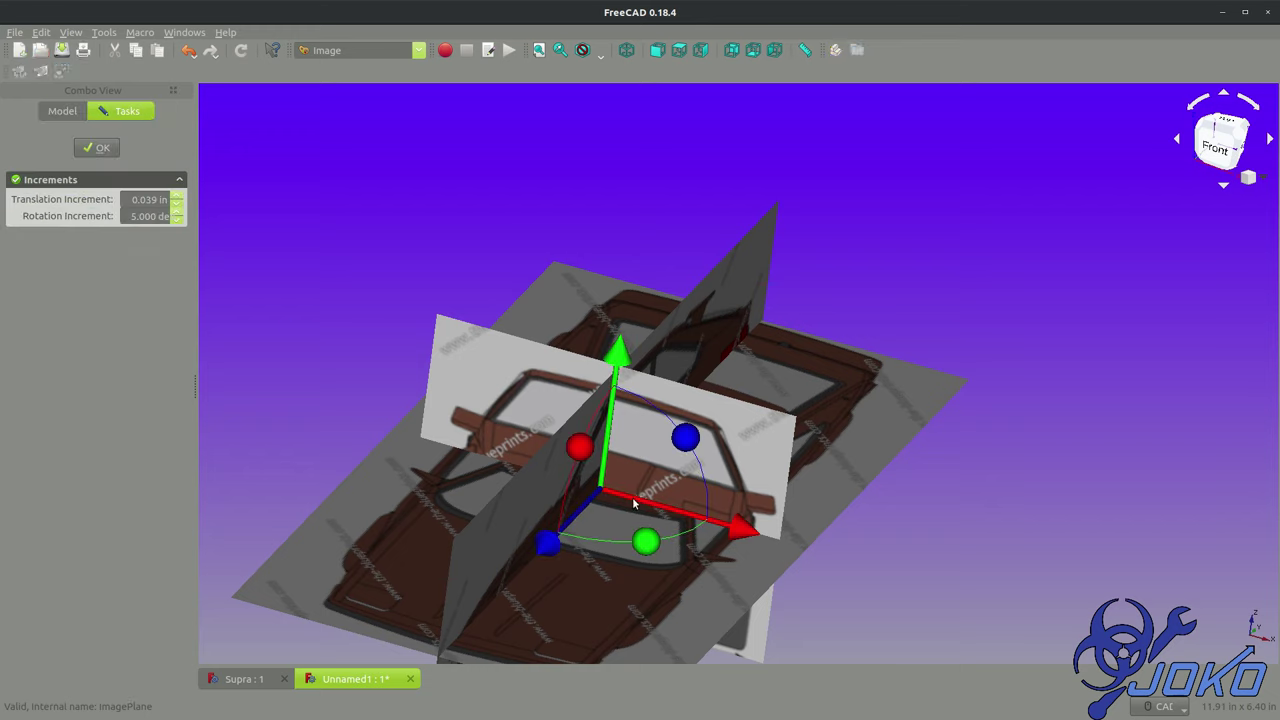
mouse_move(745, 530)
mouse_down()
mouse_move(728, 524)
mouse_move(741, 528)
mouse_up()
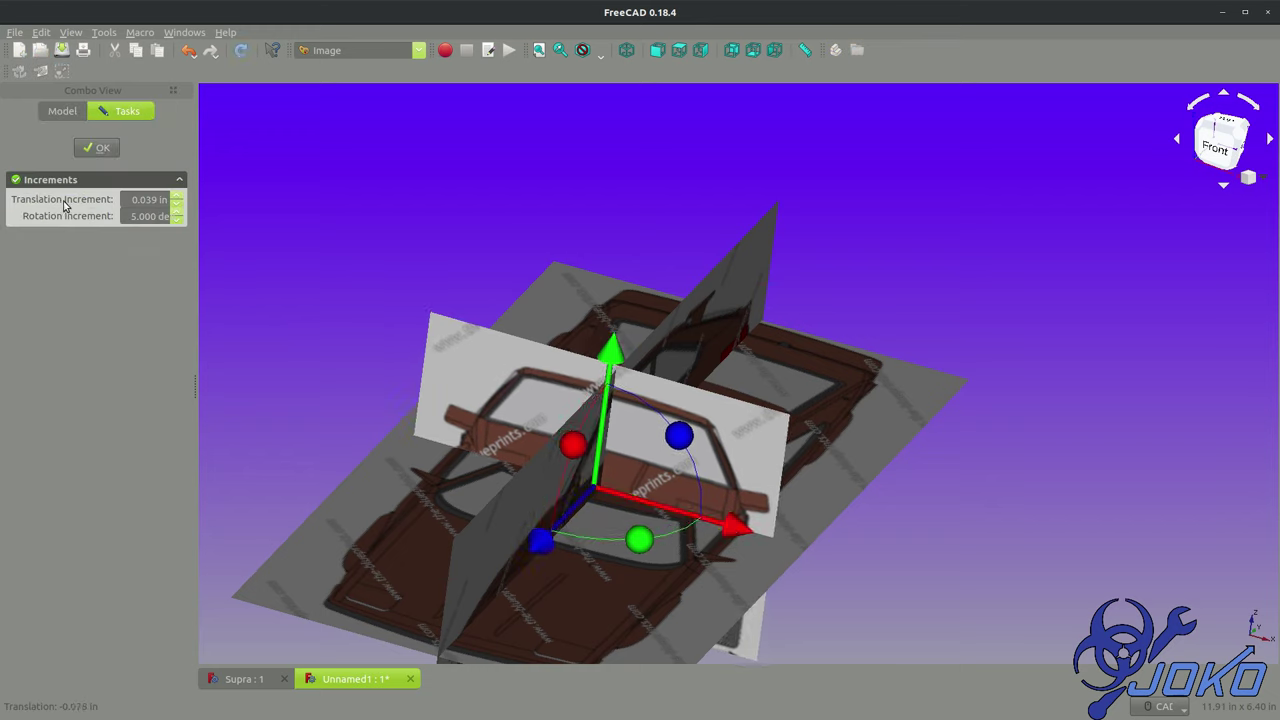
click(97, 147)
Step: Switch to Part Design and start a new sketch on the XY plane
mouse_move(444, 386)
middle_down()
mouse_move(476, 439)
mouse_move(420, 390)
middle_up()
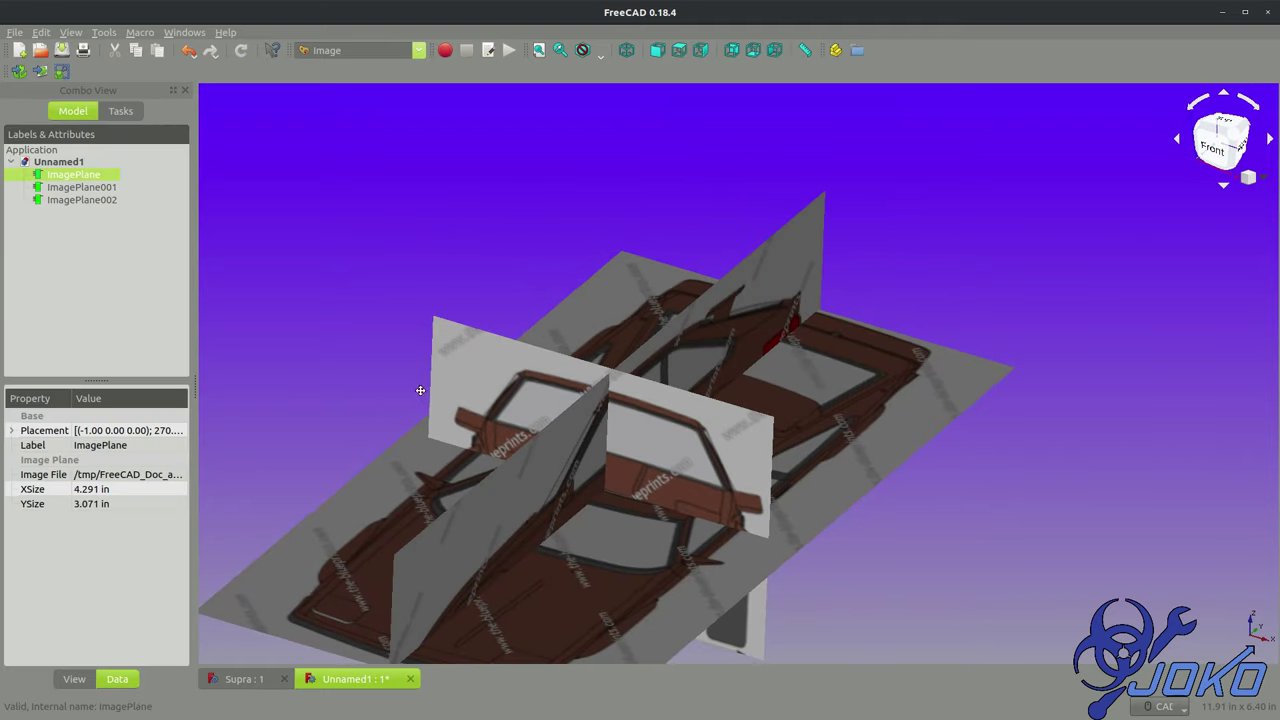
click(399, 50)
click(345, 246)
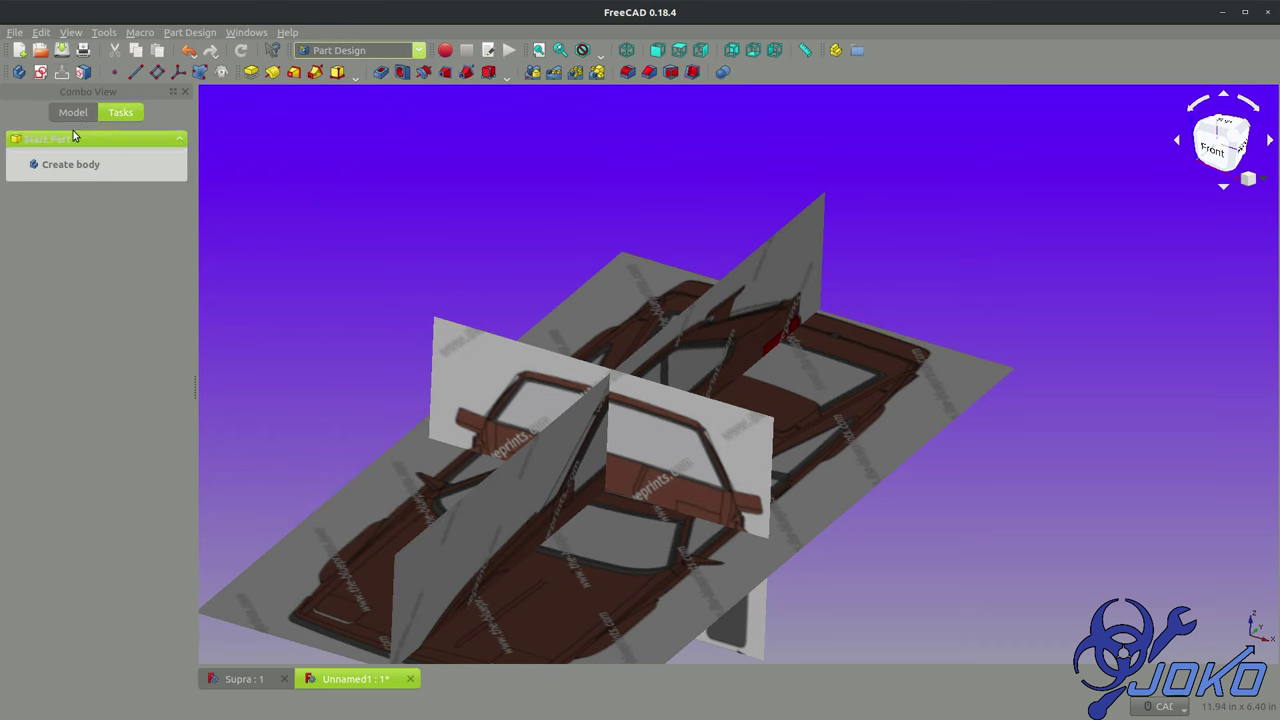
click(41, 72)
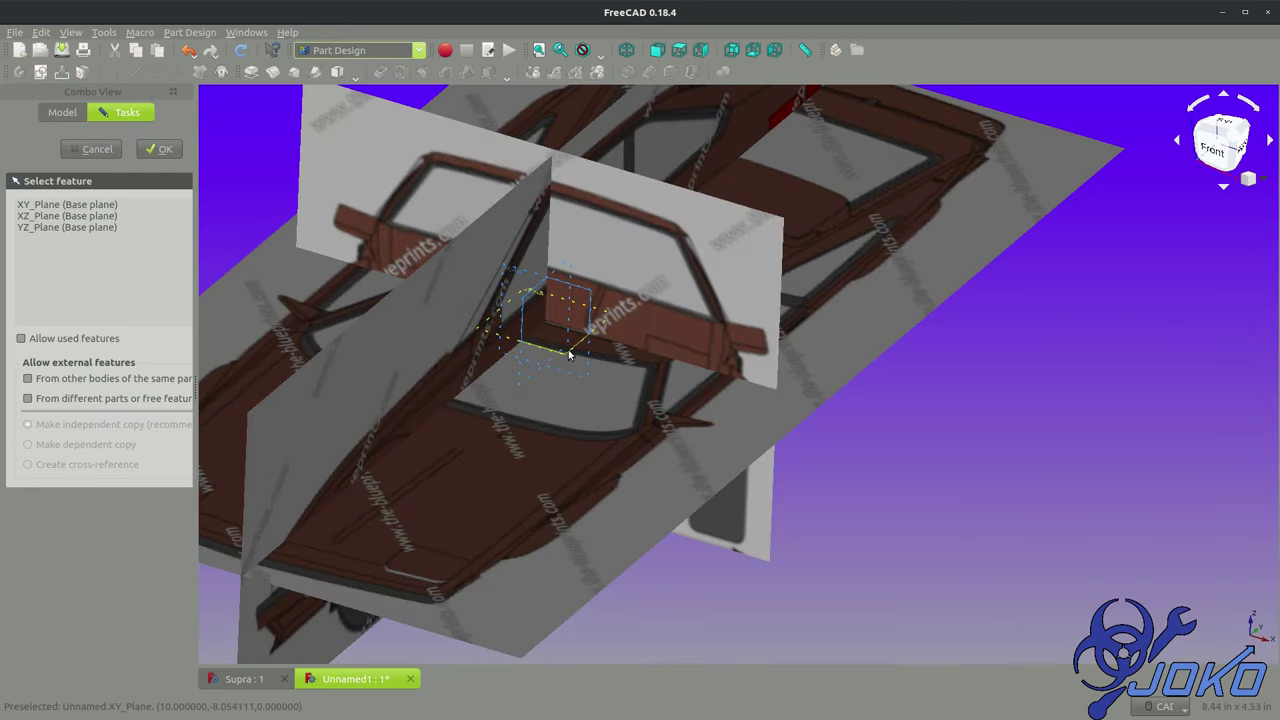
click(518, 354)
Step: Start a B-spline on the centreline and trace the top edge around the upper right corner
click(158, 149)
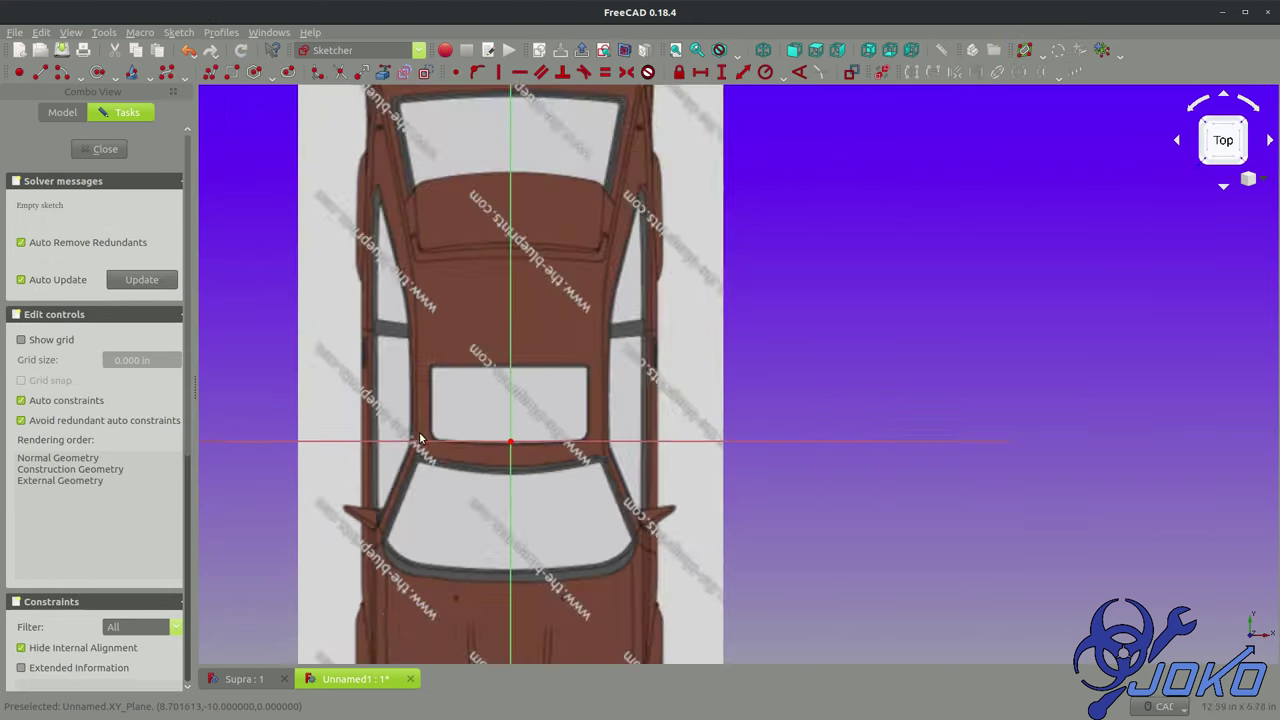
scroll(463, 332, up, 5)
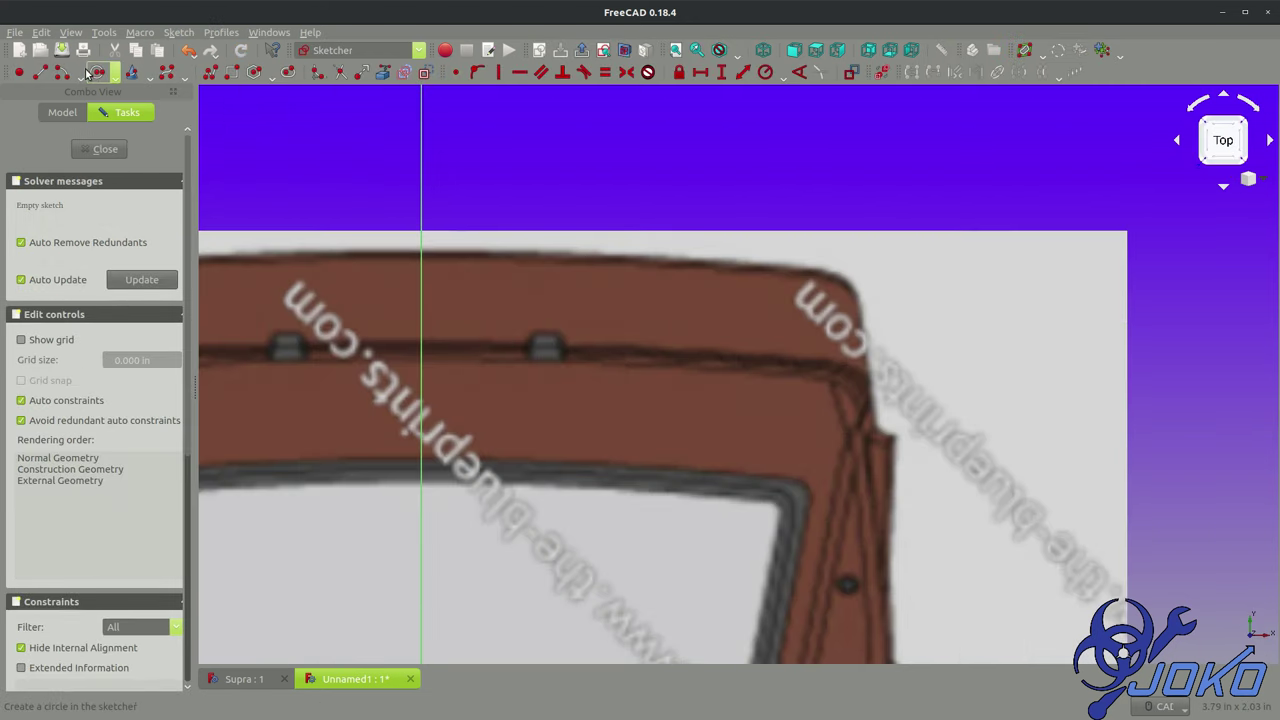
click(166, 72)
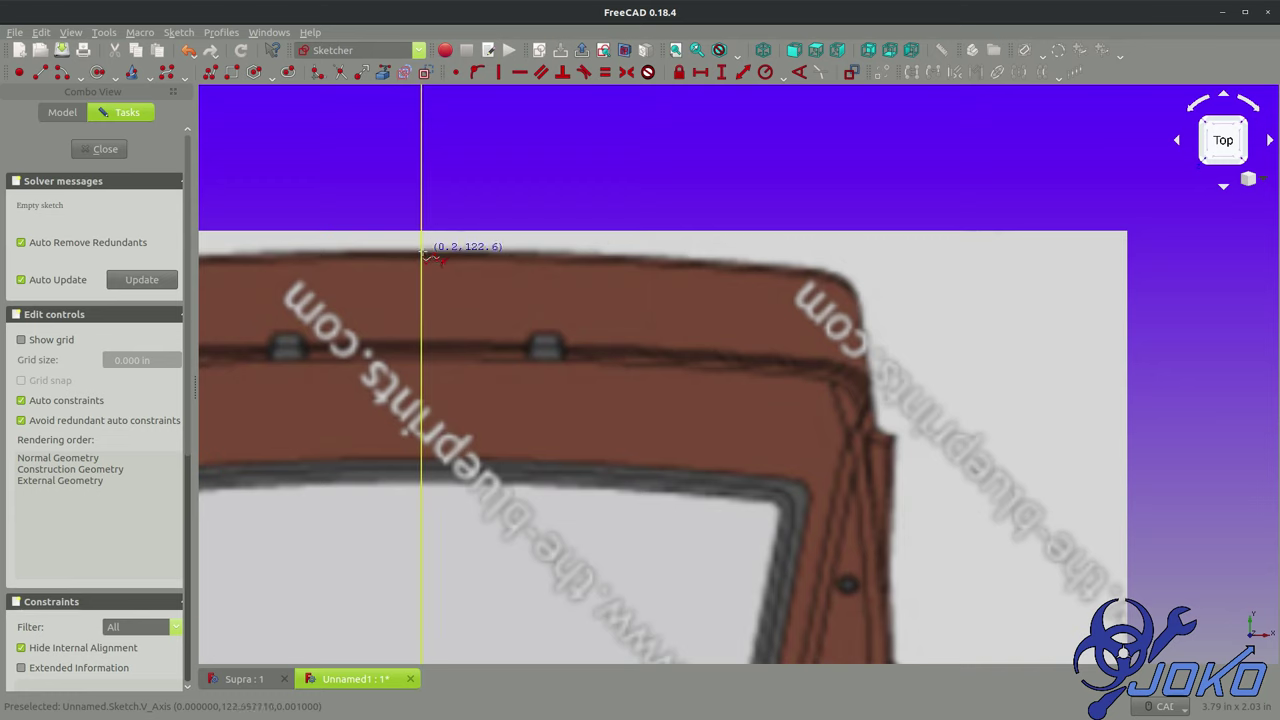
click(421, 253)
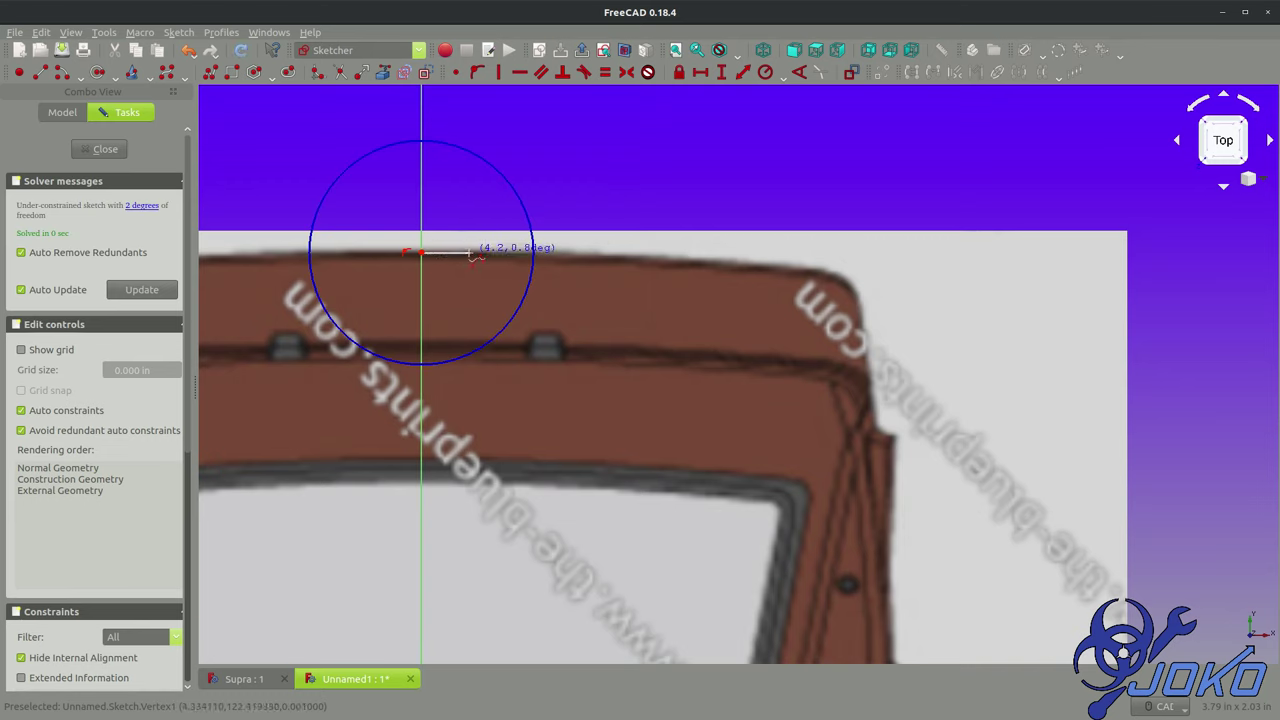
click(470, 253)
click(568, 258)
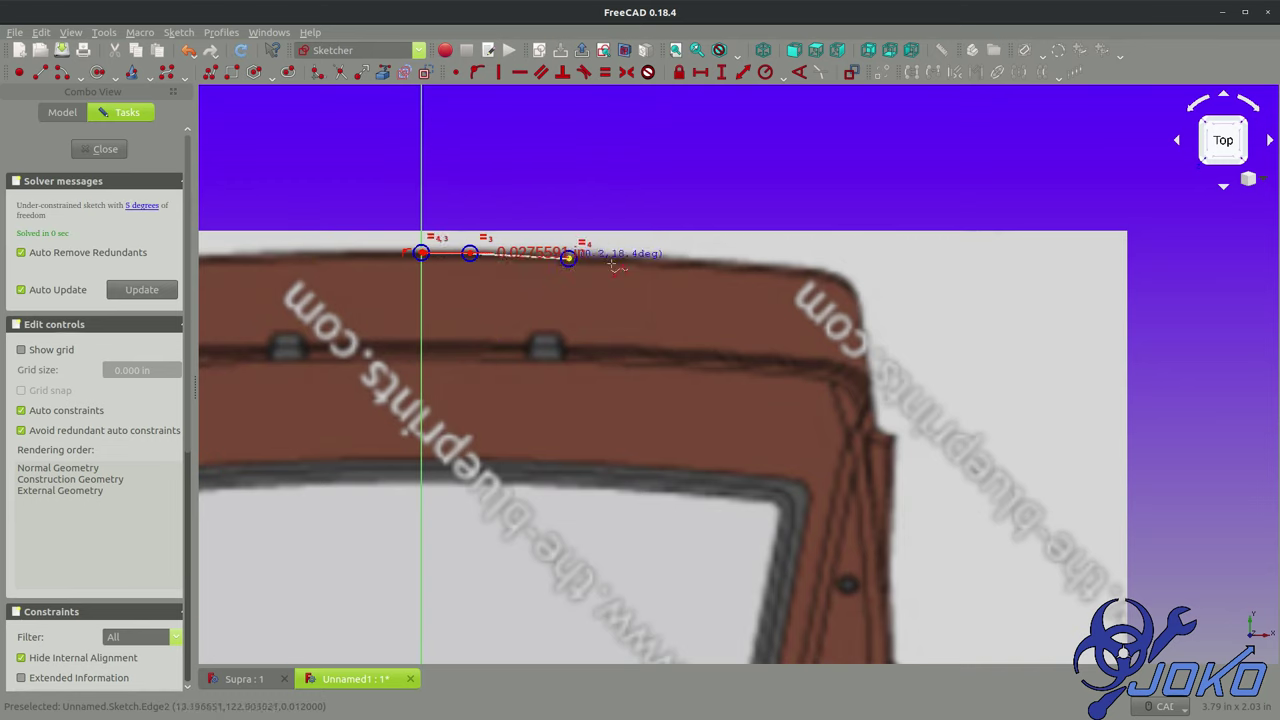
click(727, 267)
click(811, 272)
click(832, 272)
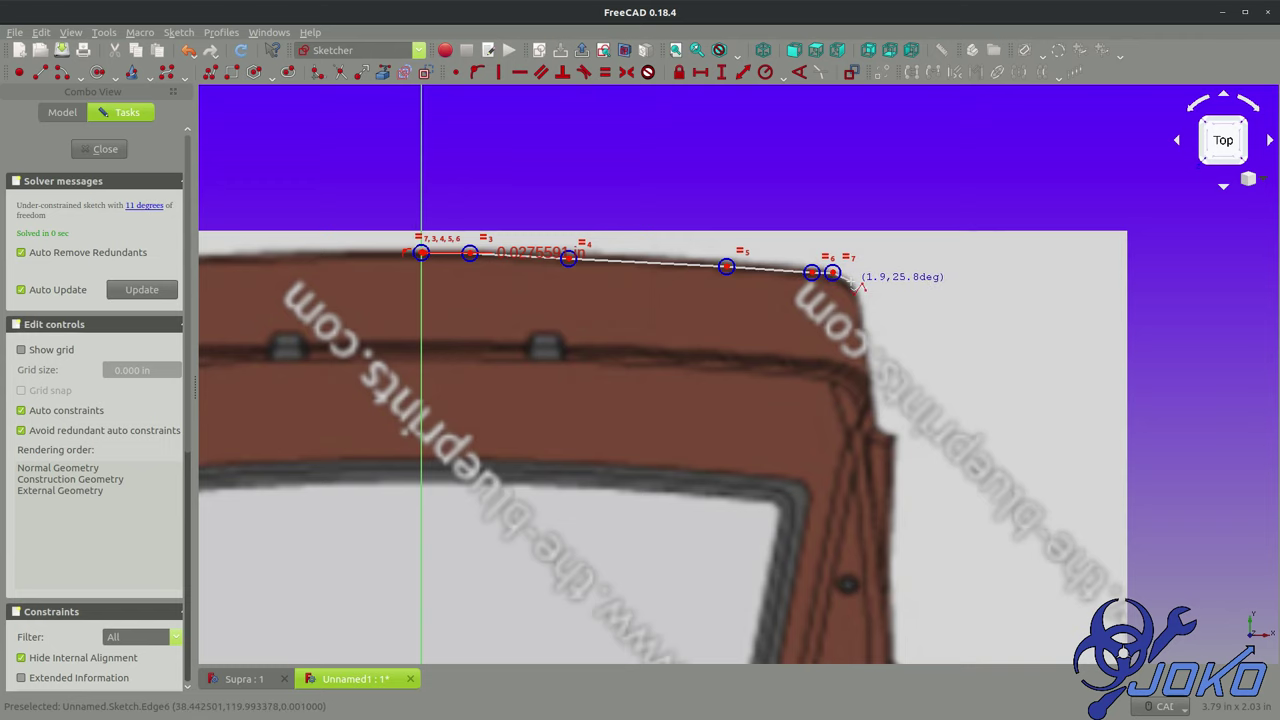
click(851, 282)
click(860, 311)
click(868, 365)
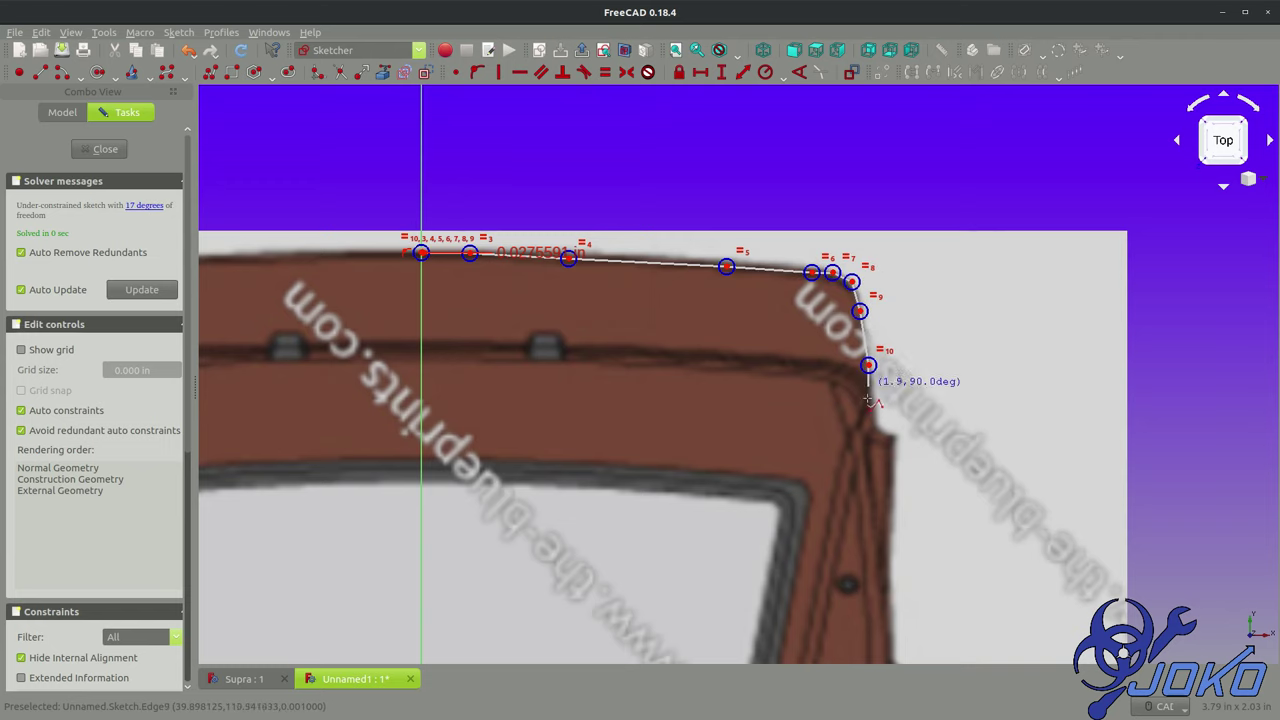
click(872, 444)
Step: Continue the spline's control points down the car's right side past the door and mirror
middle_drag(897, 482, 858, 140)
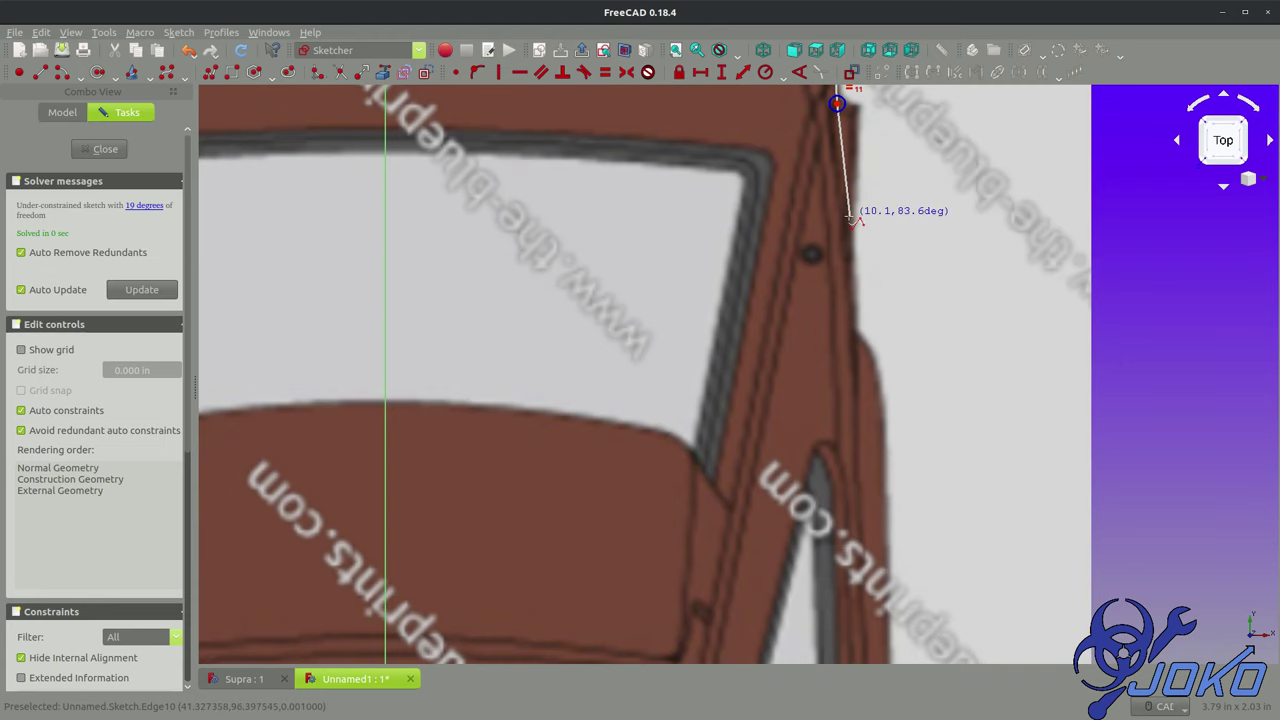
click(849, 215)
click(855, 377)
middle_drag(857, 405, 879, 166)
click(882, 283)
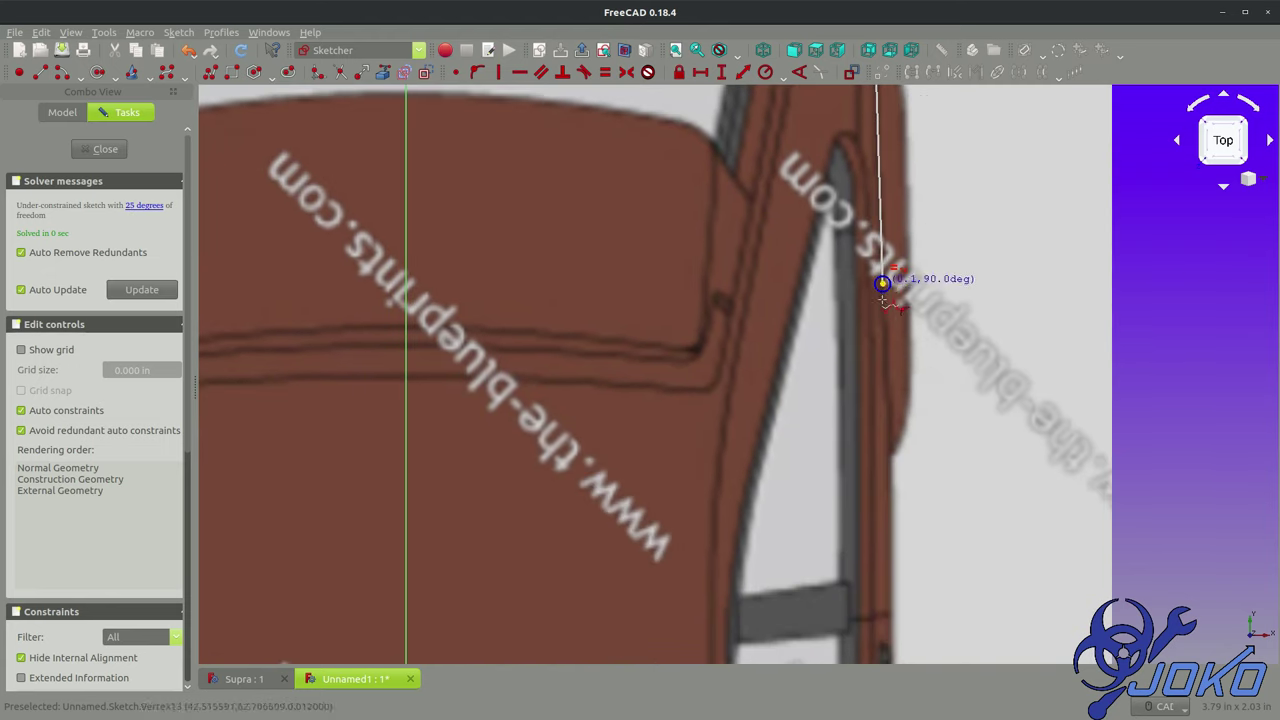
click(893, 544)
middle_drag(895, 550, 958, 243)
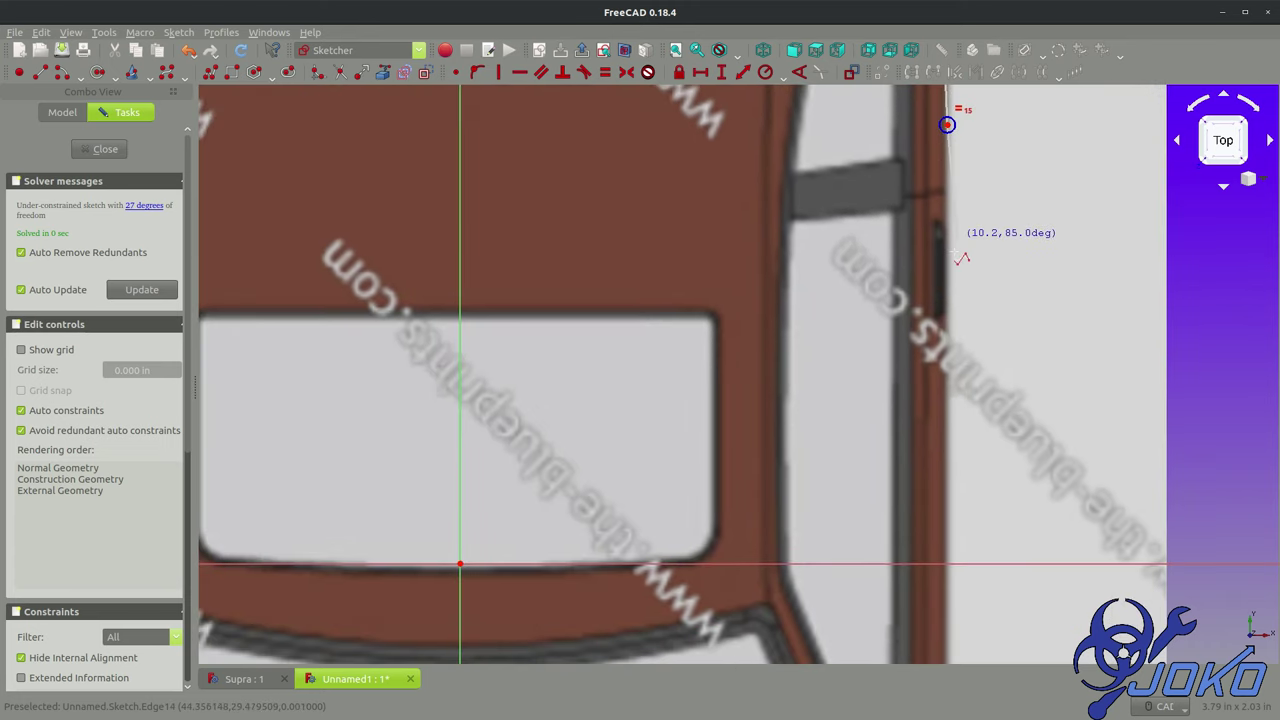
middle_drag(943, 360, 946, 214)
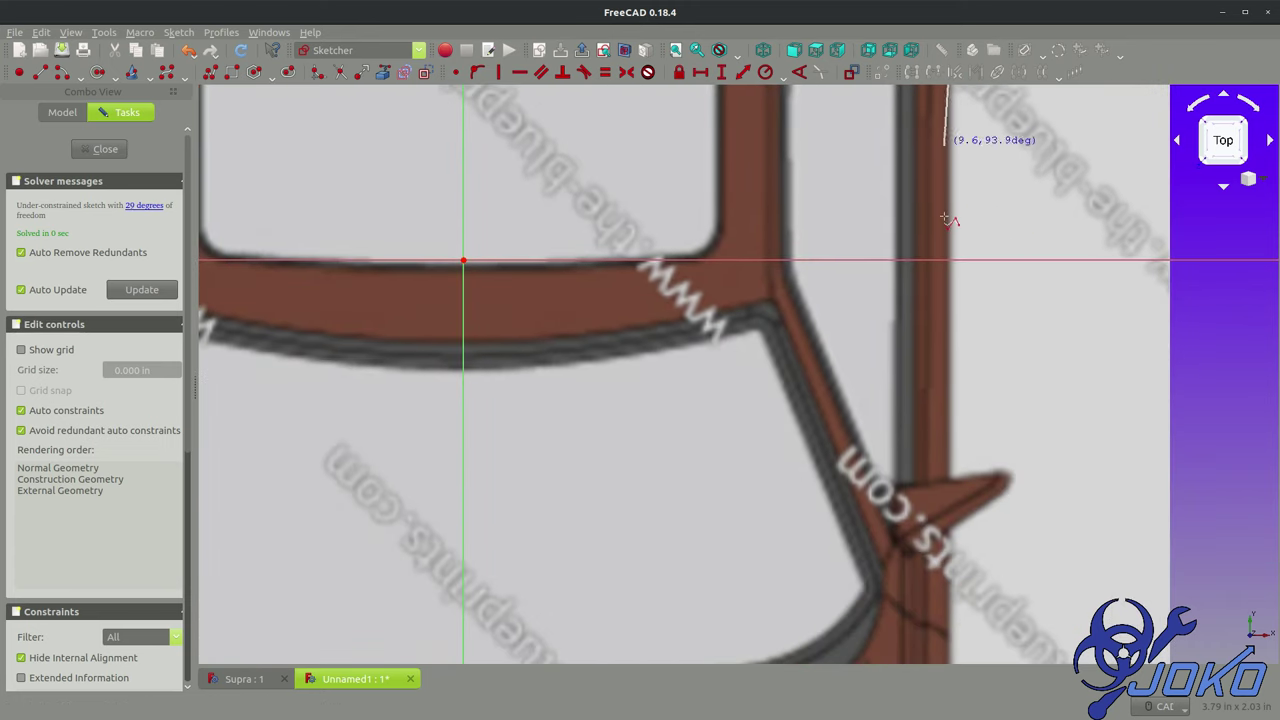
click(948, 285)
click(944, 492)
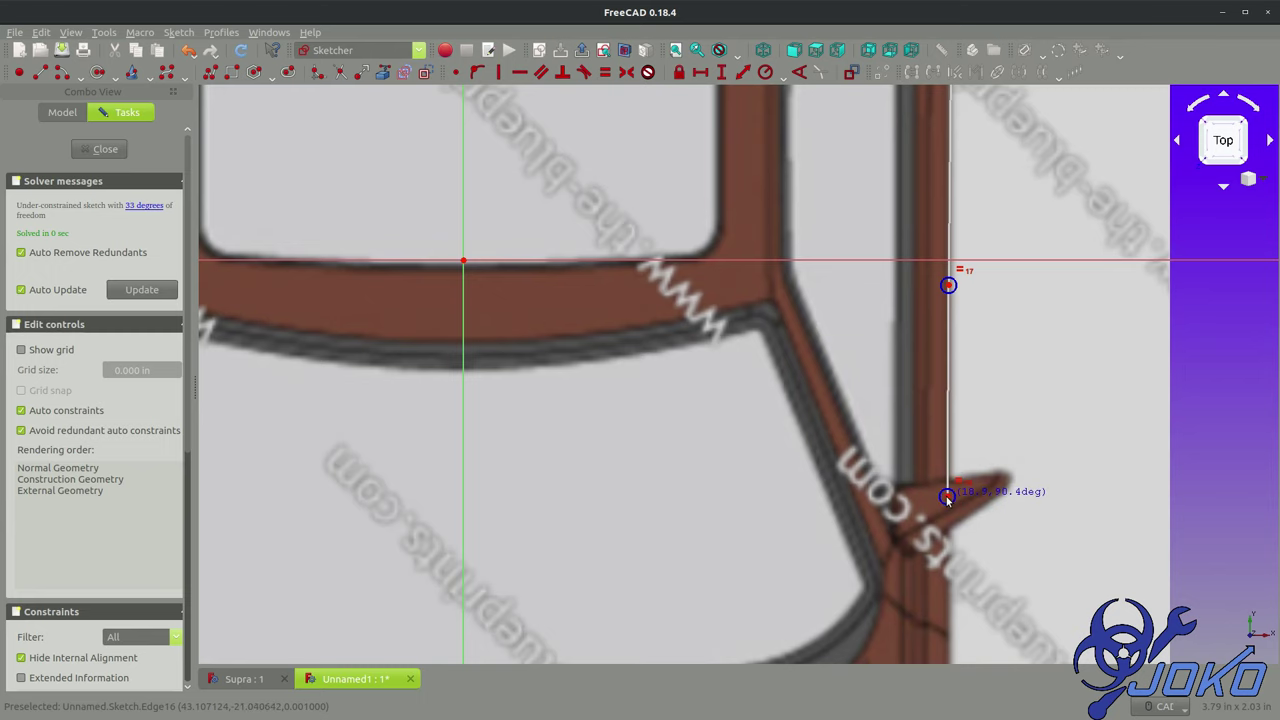
middle_drag(944, 495, 976, 110)
click(980, 302)
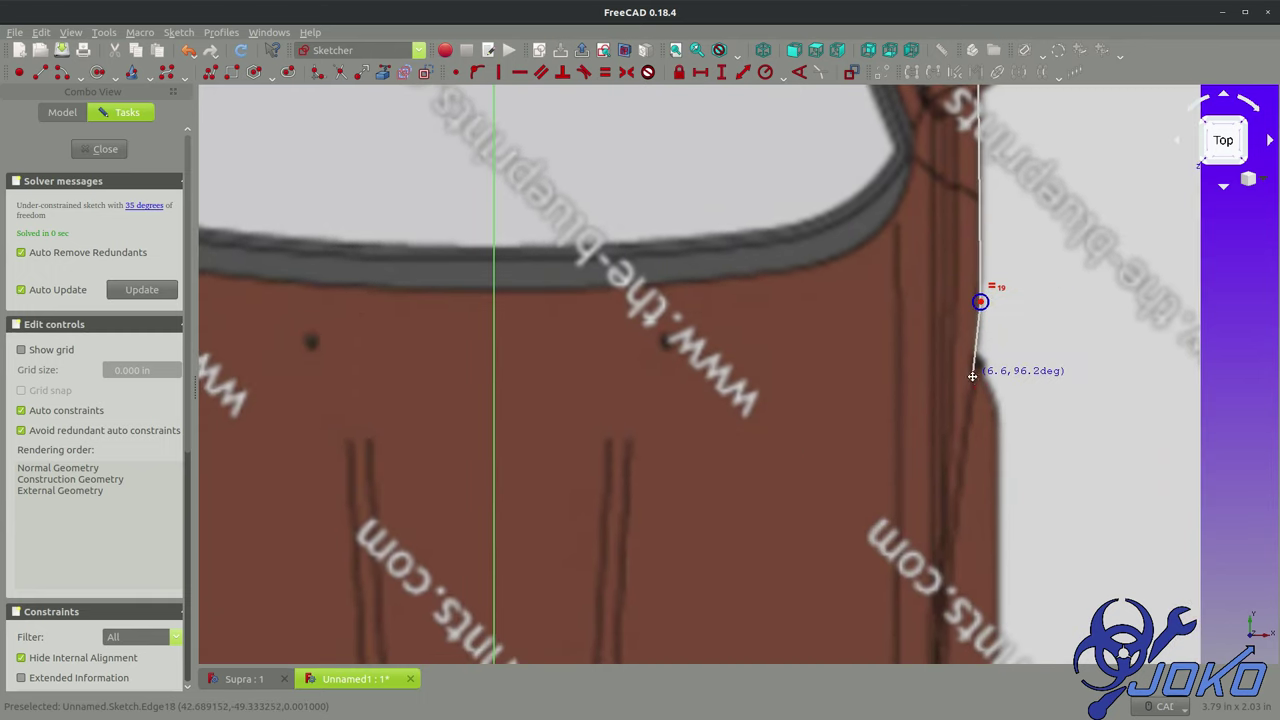
middle_drag(980, 302, 996, 55)
click(985, 236)
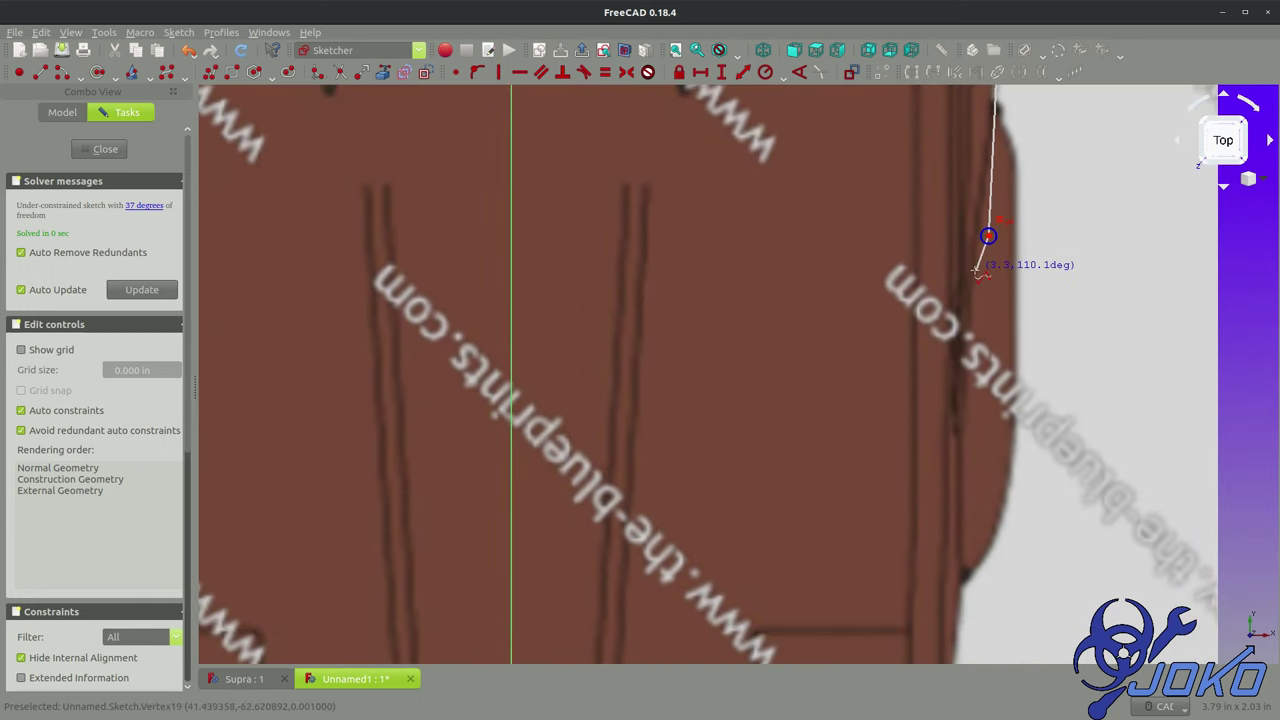
Step: Round the lower right corner and run the spline along the bottom edge to the centreline
scroll(986, 250, up, 2)
click(952, 470)
middle_drag(952, 470, 998, 266)
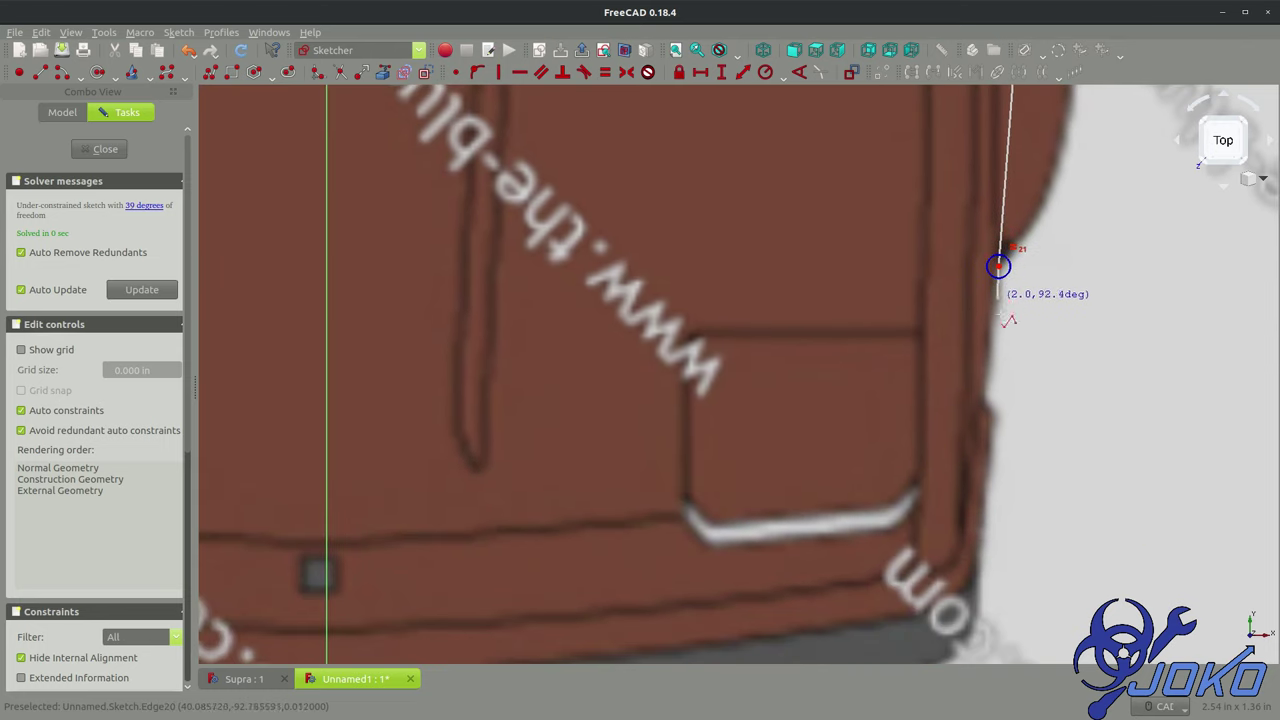
click(985, 371)
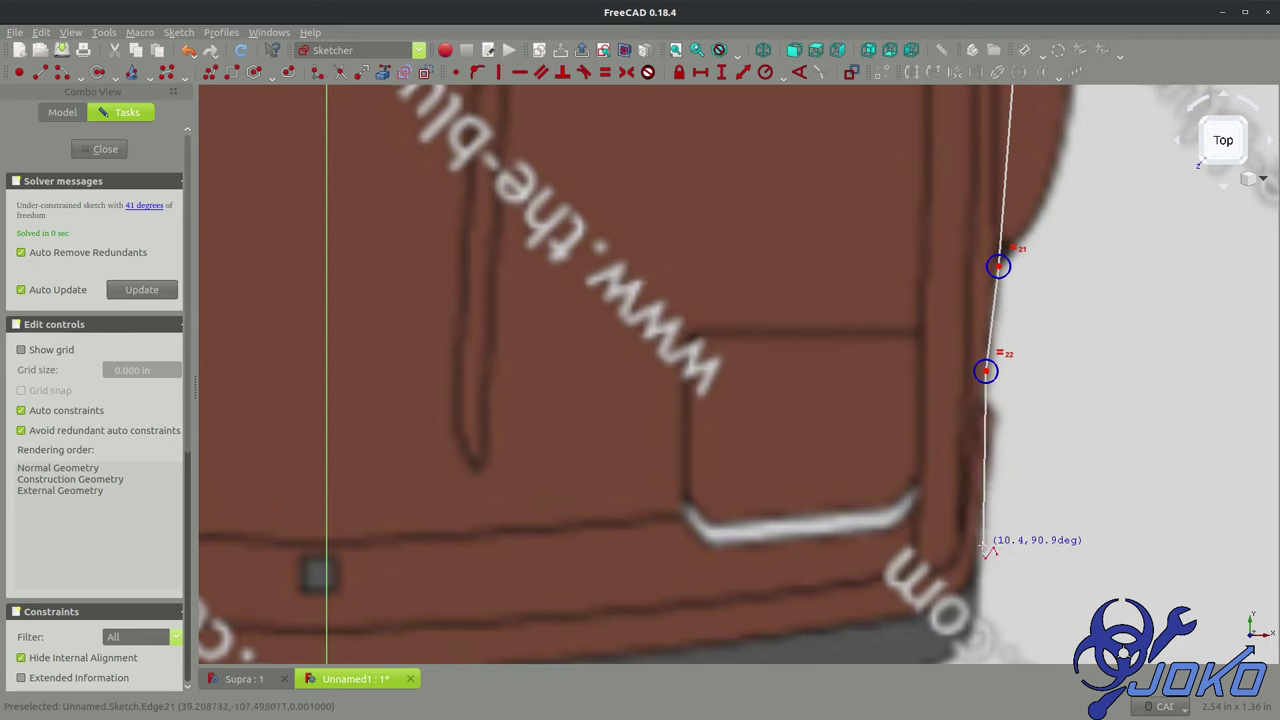
click(973, 549)
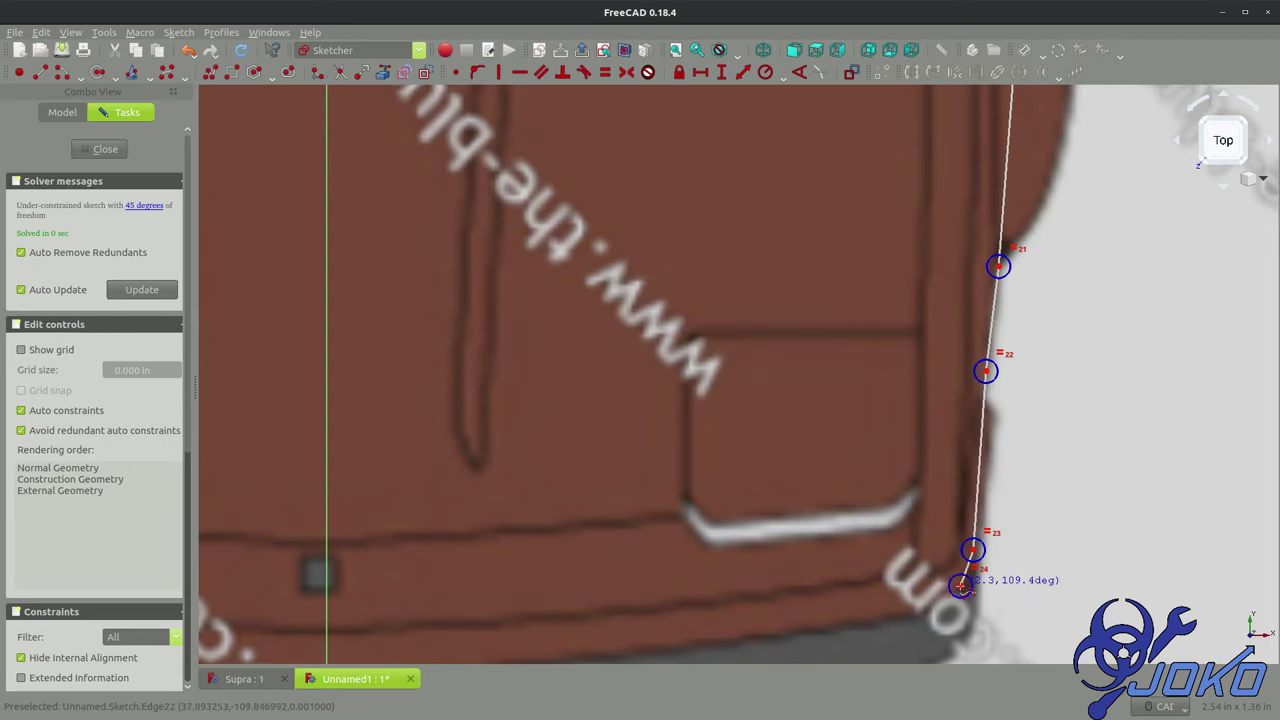
click(959, 585)
click(937, 605)
click(898, 619)
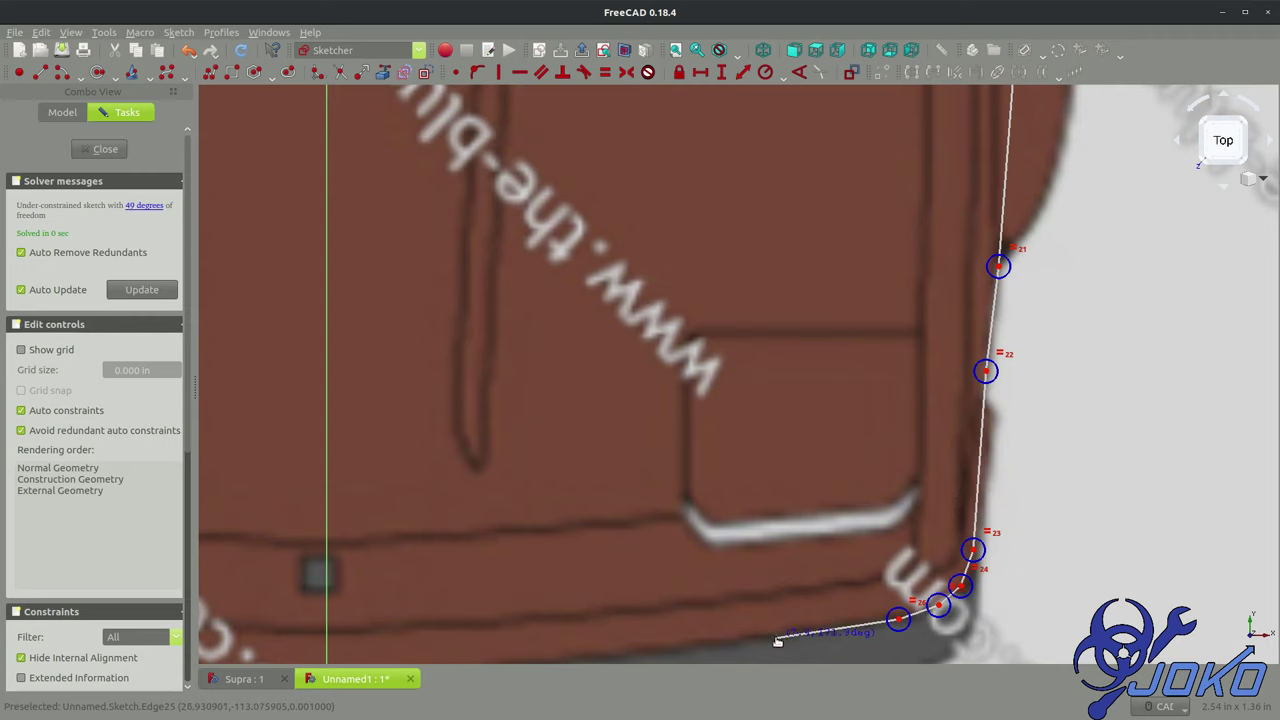
click(777, 637)
middle_drag(777, 637, 1156, 470)
click(1035, 483)
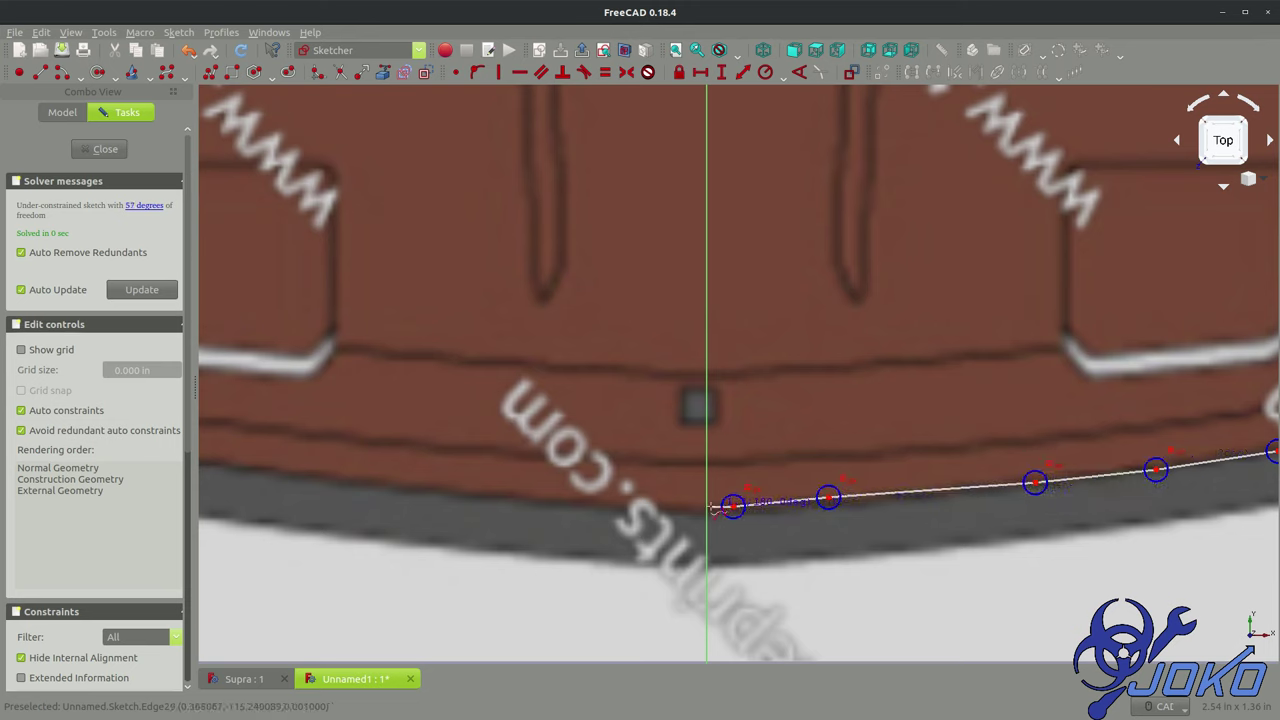
click(706, 505)
Step: Finish the half-outline B-spline on the centreline
right_click(740, 518)
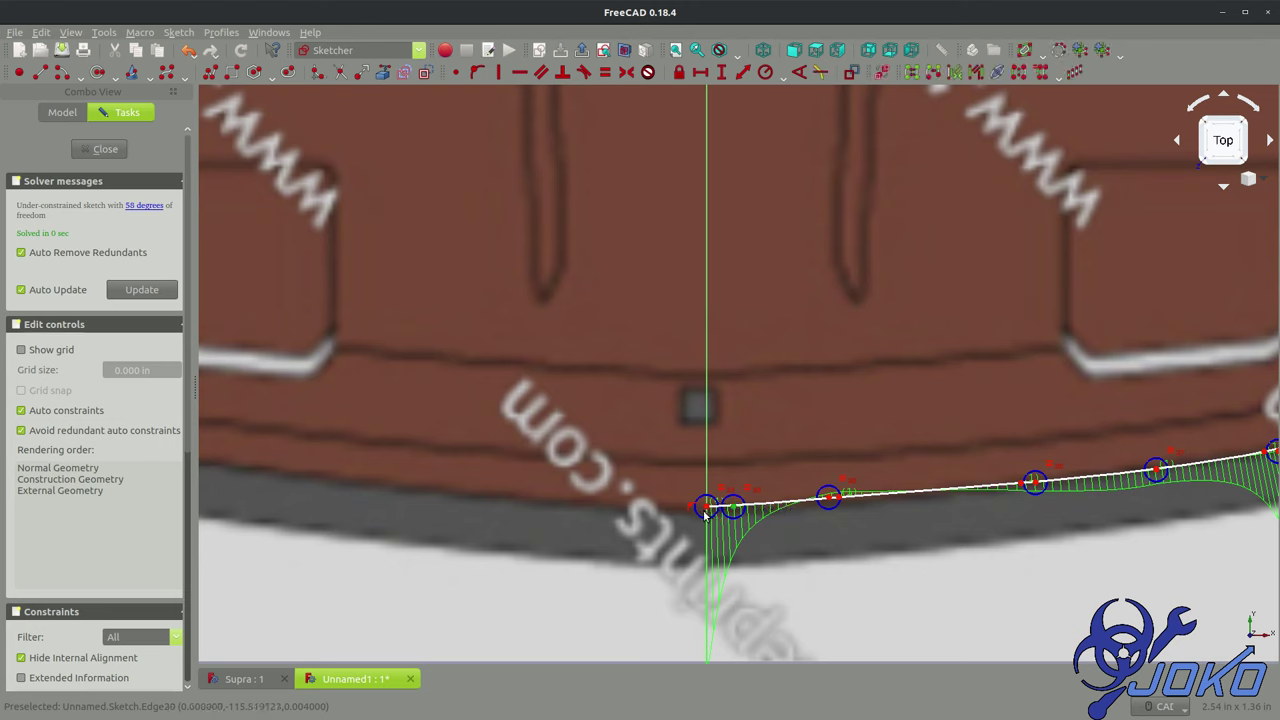
scroll(706, 508, down, 8)
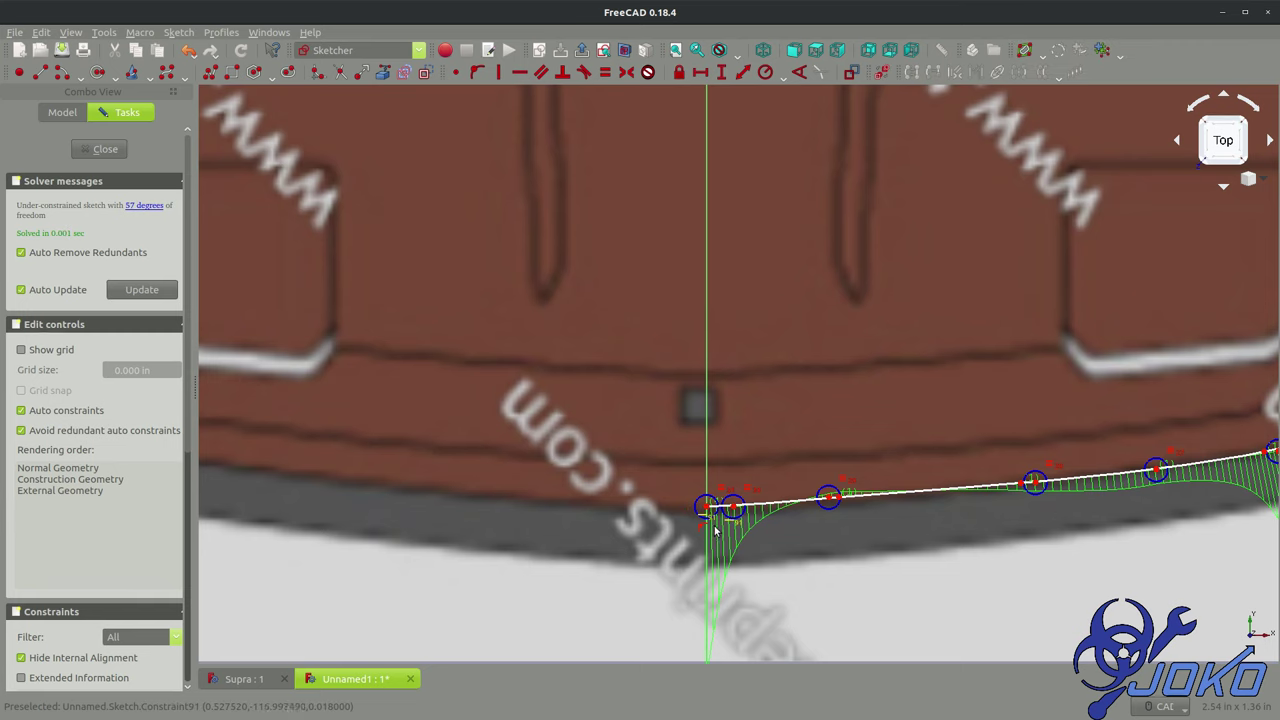
scroll(746, 320, up, 8)
scroll(746, 320, up, 6)
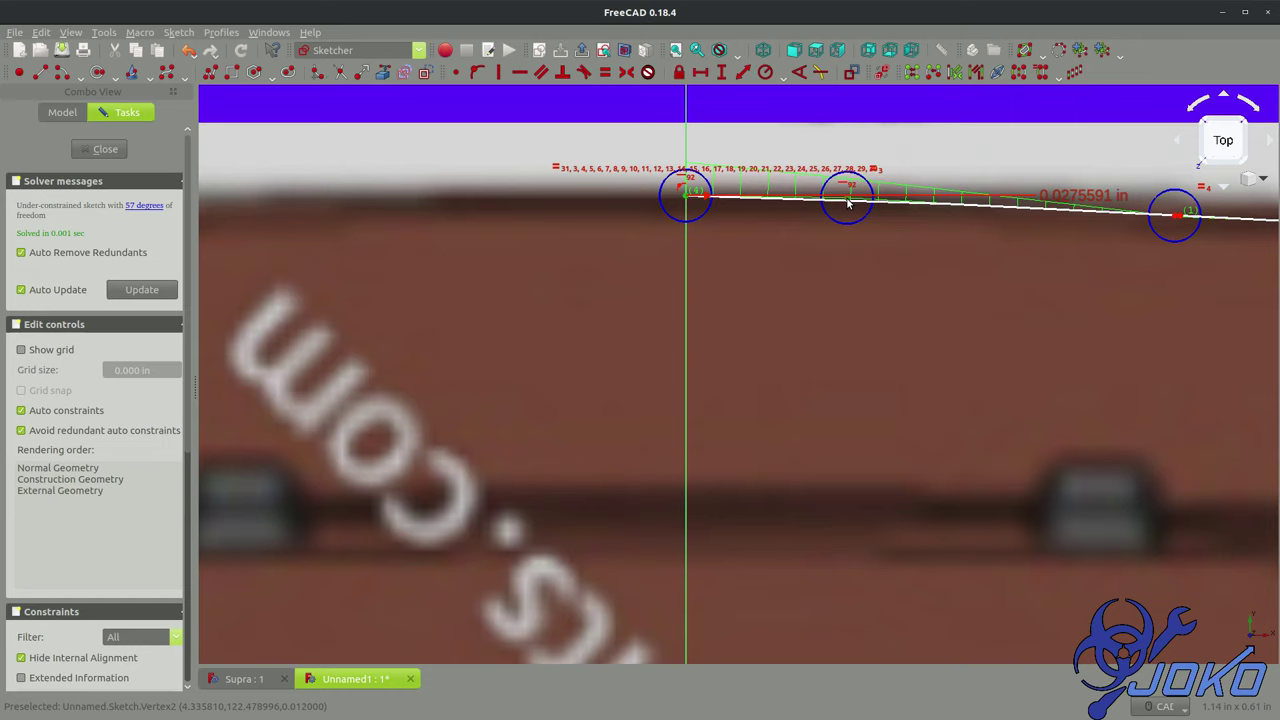
scroll(847, 203, down, 10)
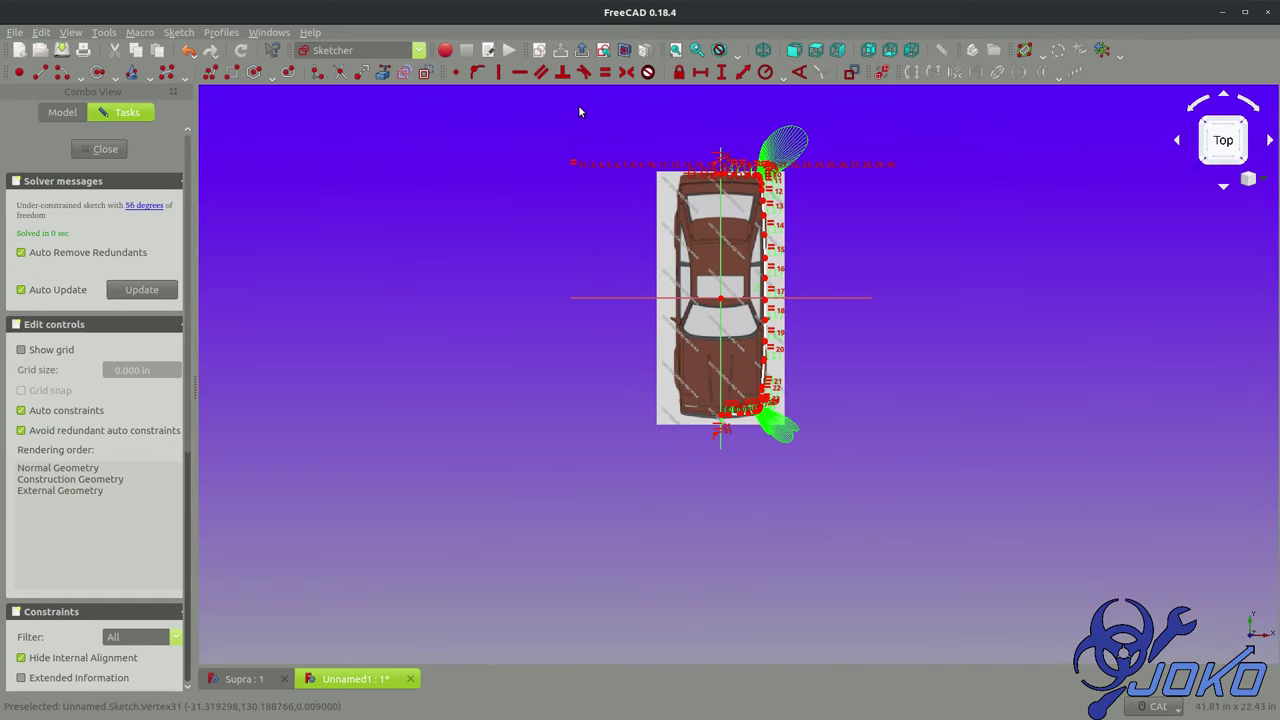
Step: Mirror the selected spline across the axis with Symmetry and close the sketch
drag(579, 107, 957, 580)
scroll(741, 296, up, 3)
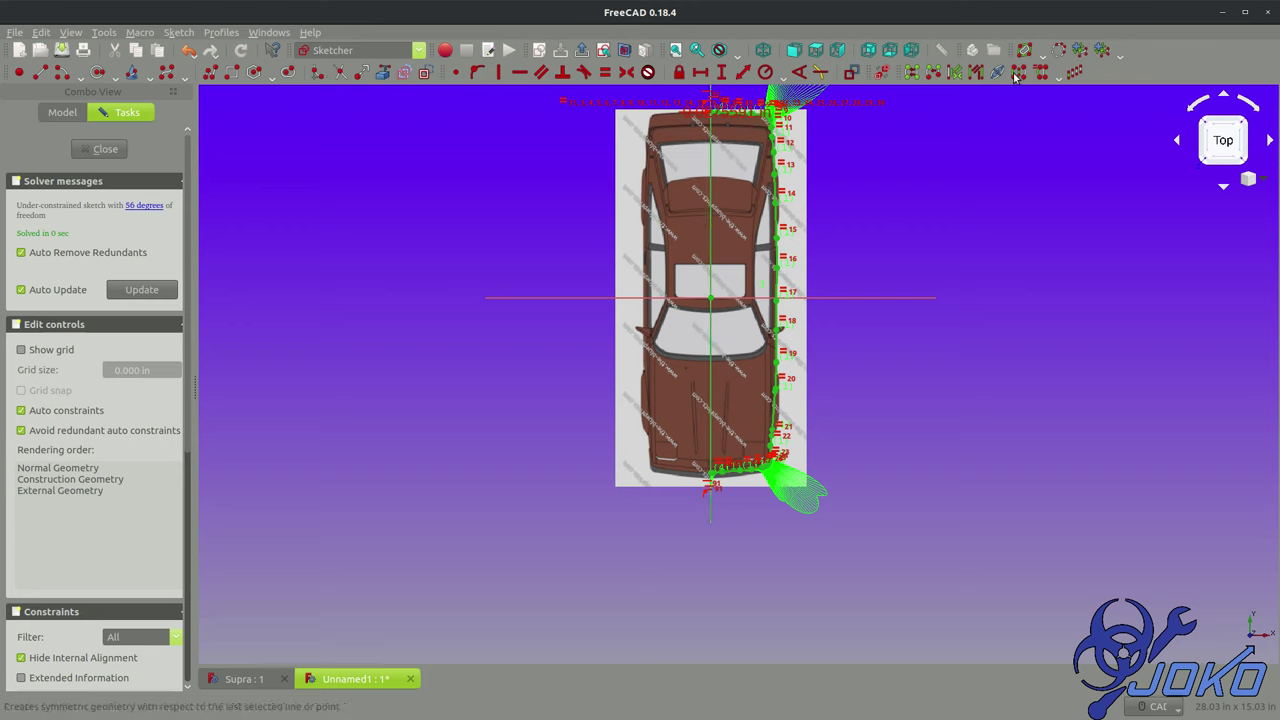
click(1016, 74)
scroll(820, 443, down, 5)
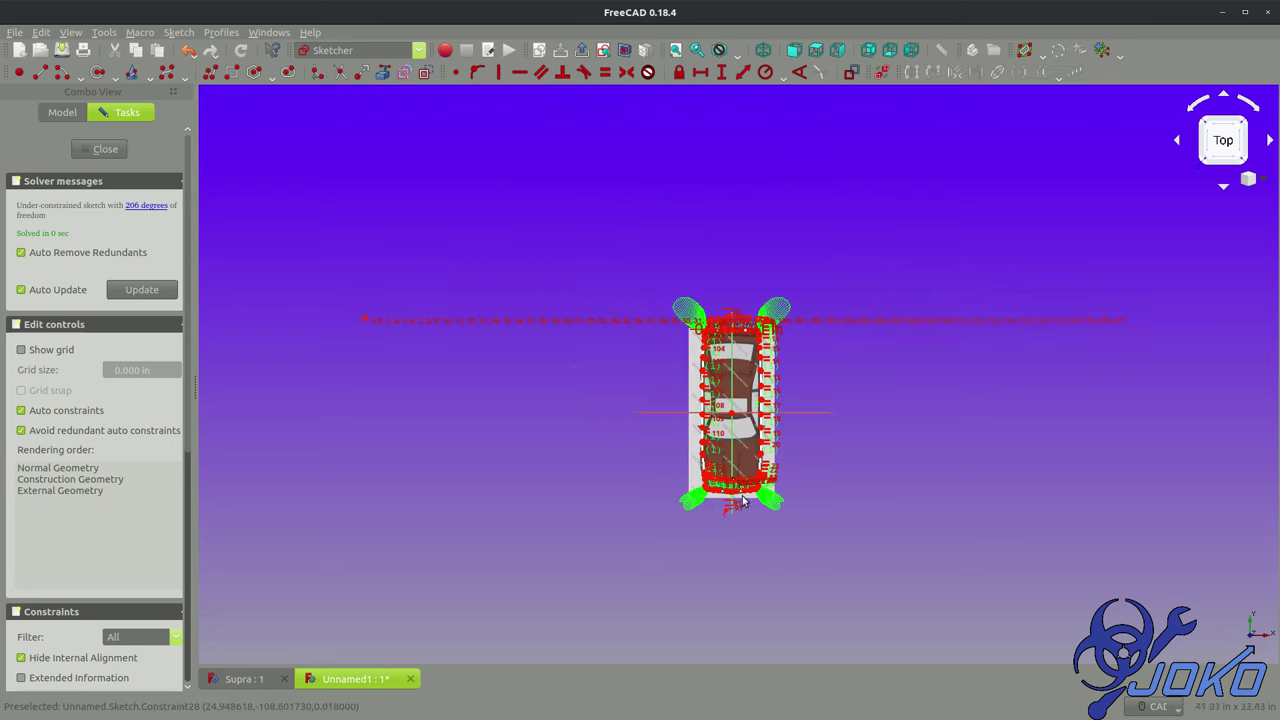
scroll(750, 435, up, 6)
scroll(600, 400, down, 3)
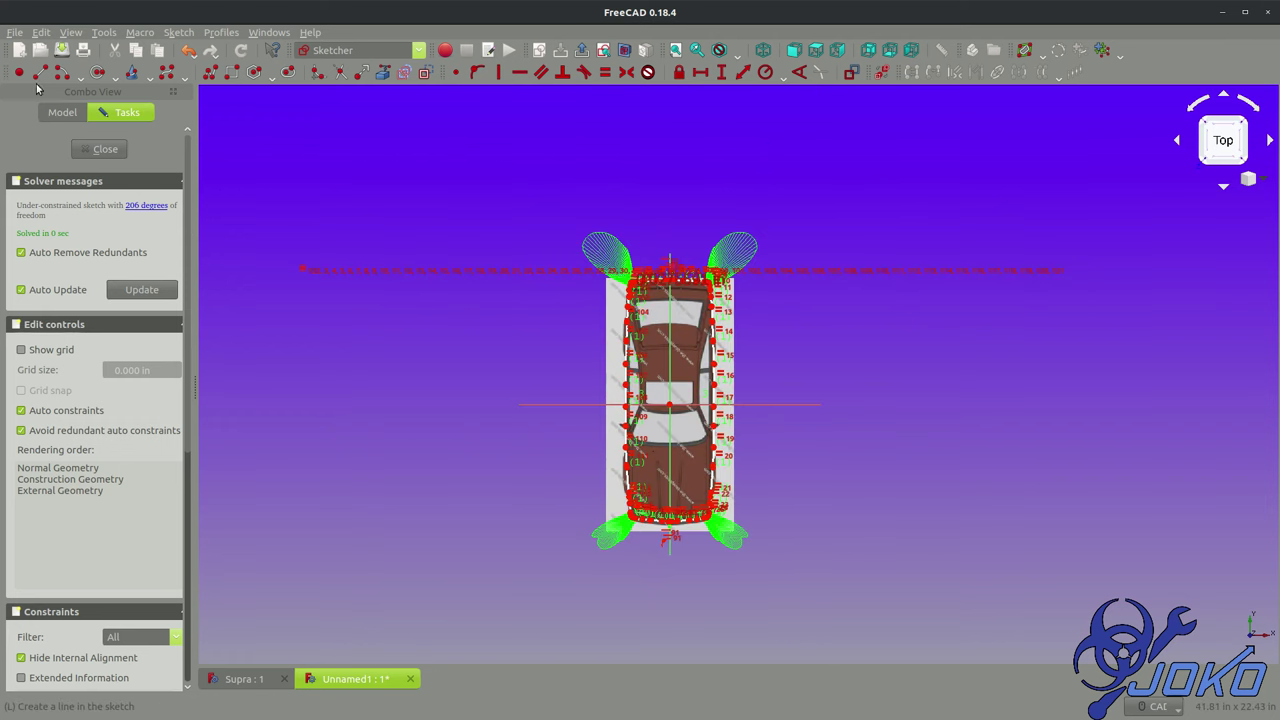
click(100, 149)
Step: Show the Model tree and start a new sketch on the YZ plane
scroll(533, 375, down, 2)
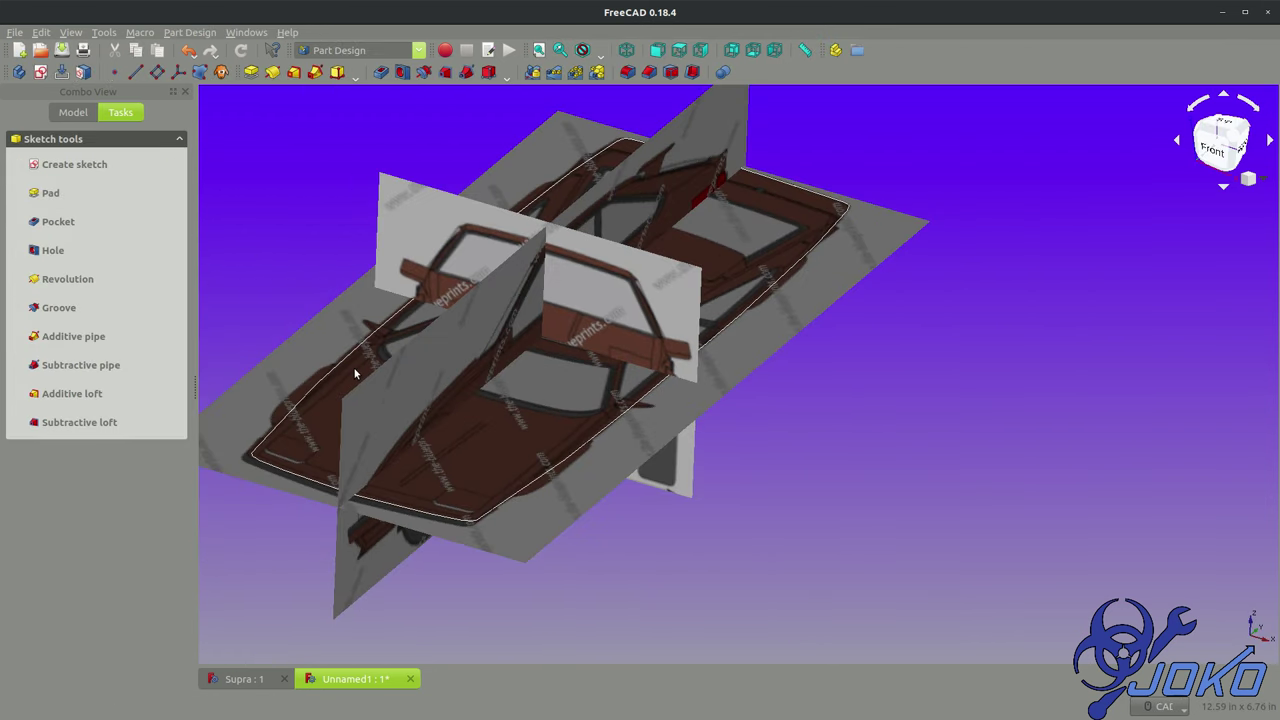
click(60, 113)
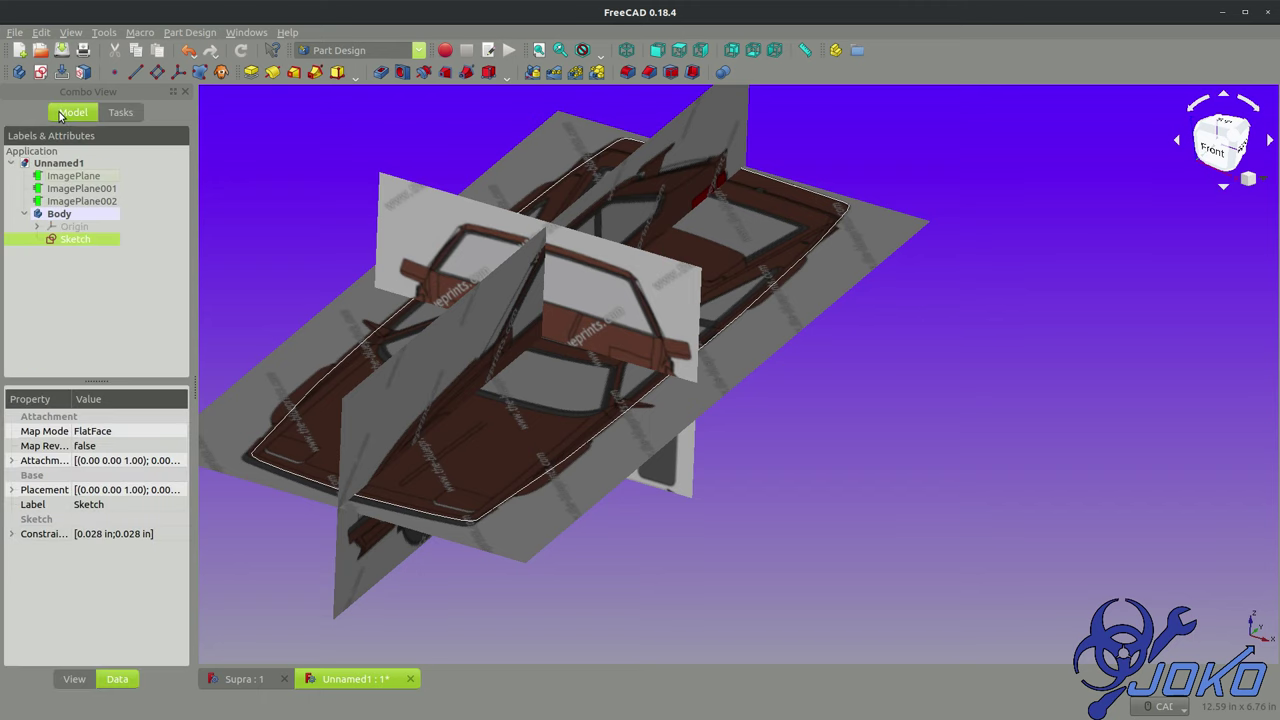
click(303, 161)
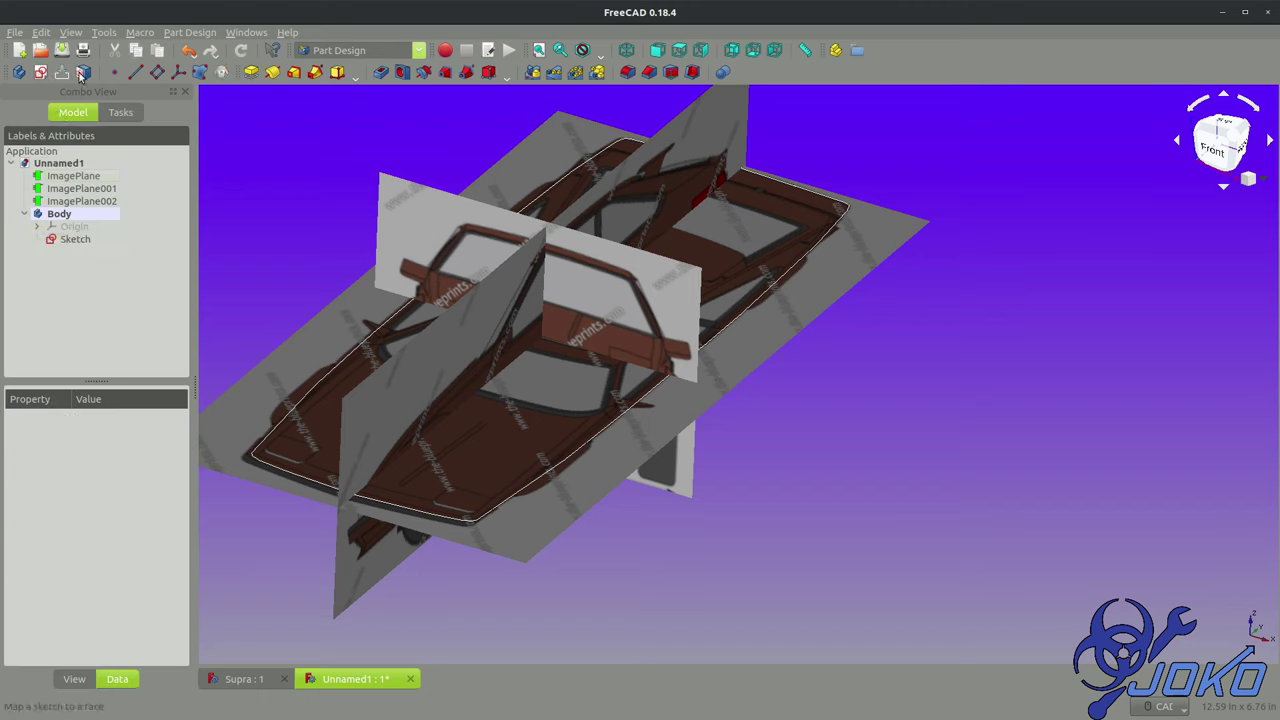
click(41, 73)
click(66, 227)
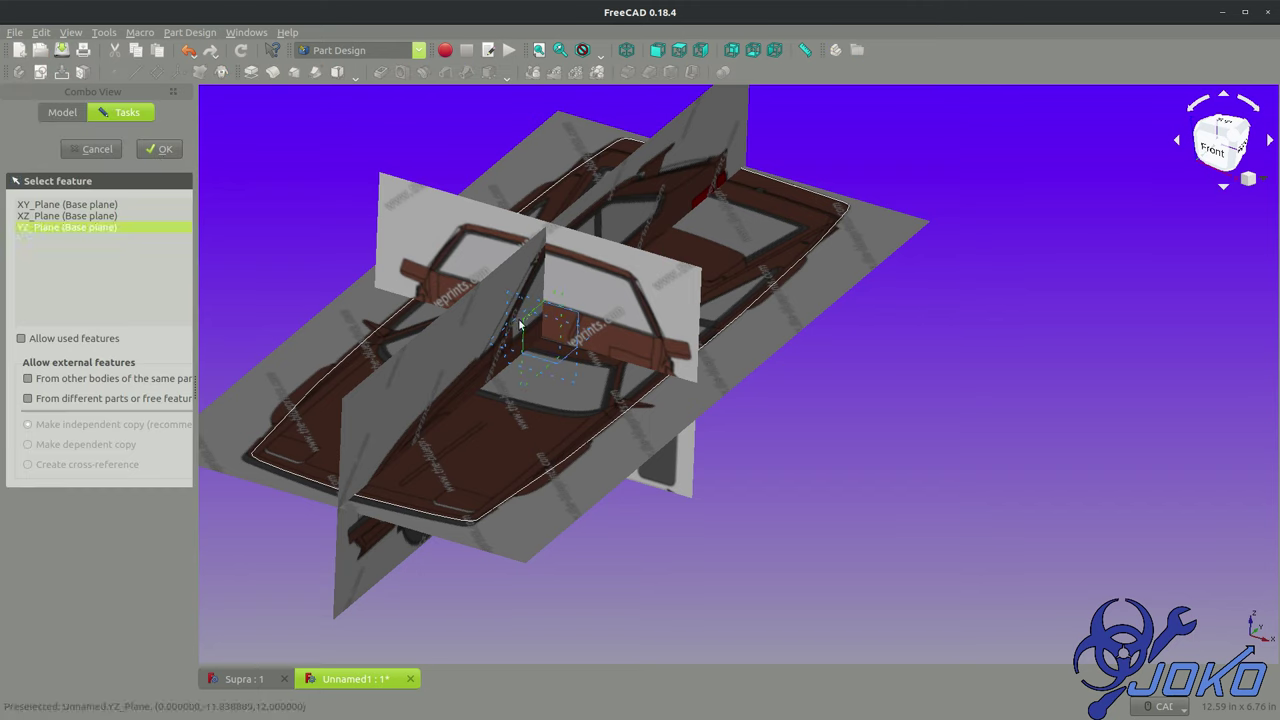
click(159, 149)
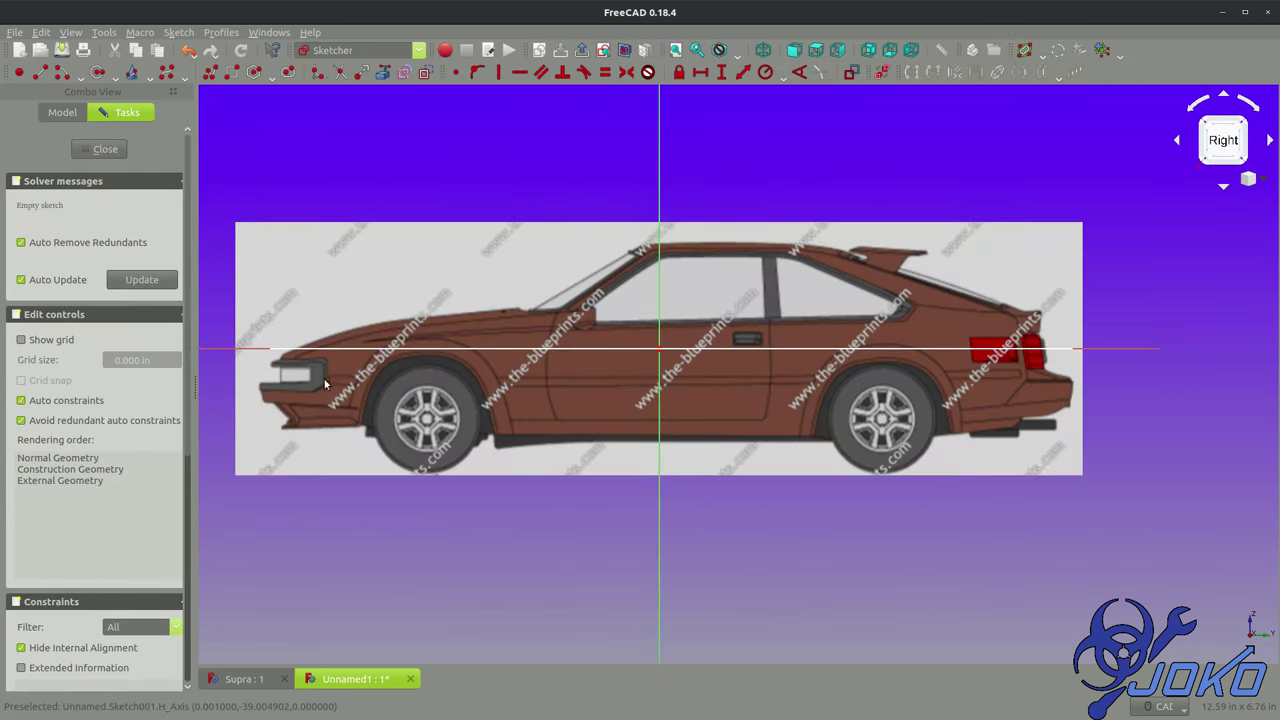
Step: Close the empty Sketch001 and delete it from the model tree
scroll(307, 427, up, 5)
middle_drag(307, 427, 568, 416)
scroll(568, 416, up, 2)
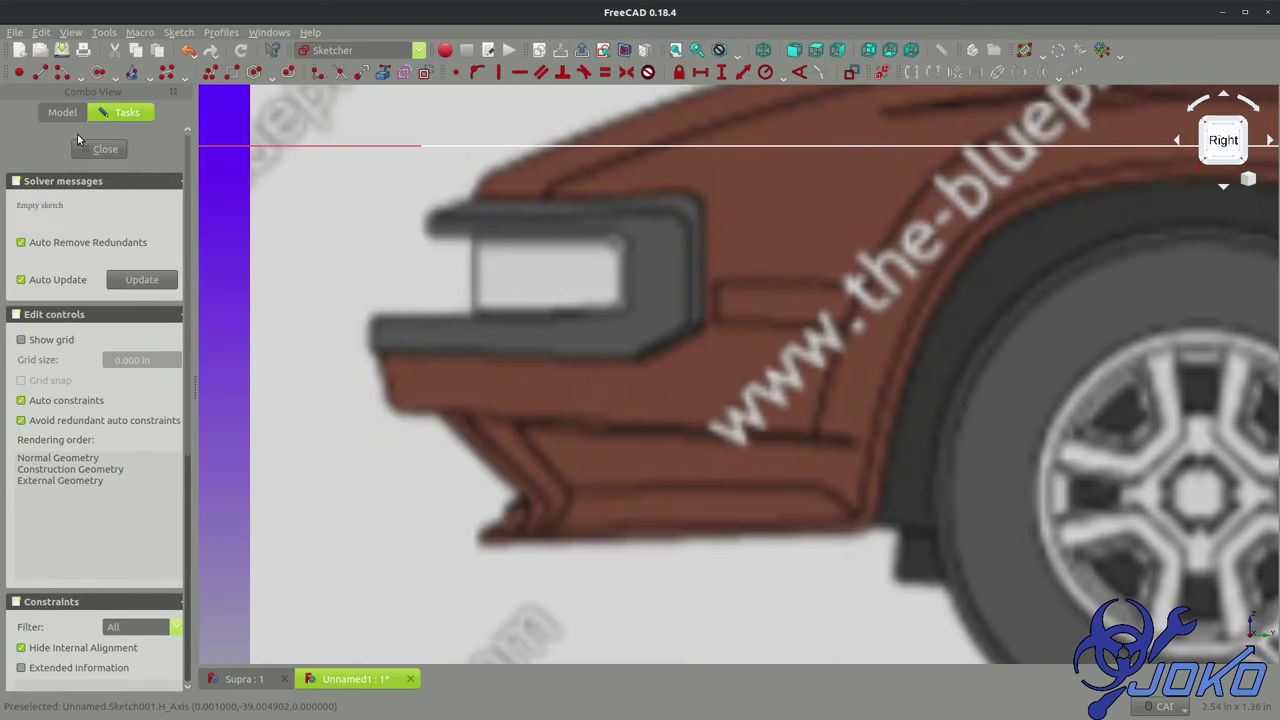
click(105, 149)
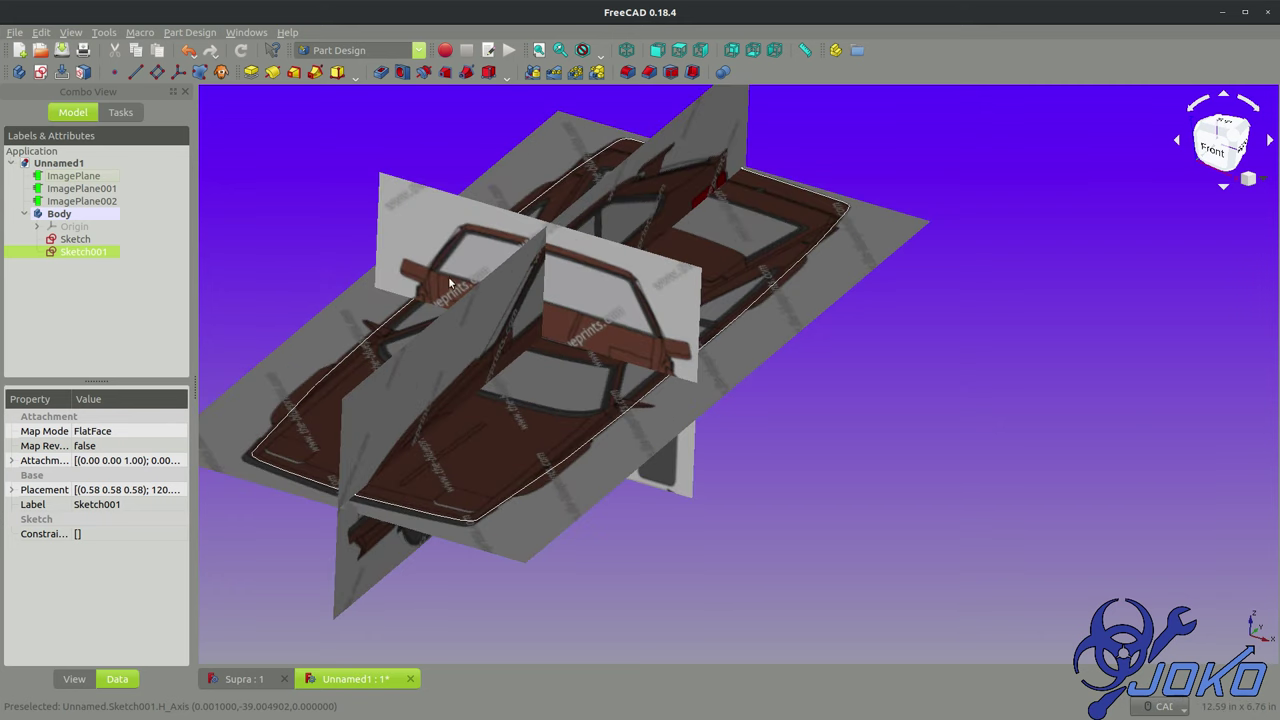
right_click(84, 252)
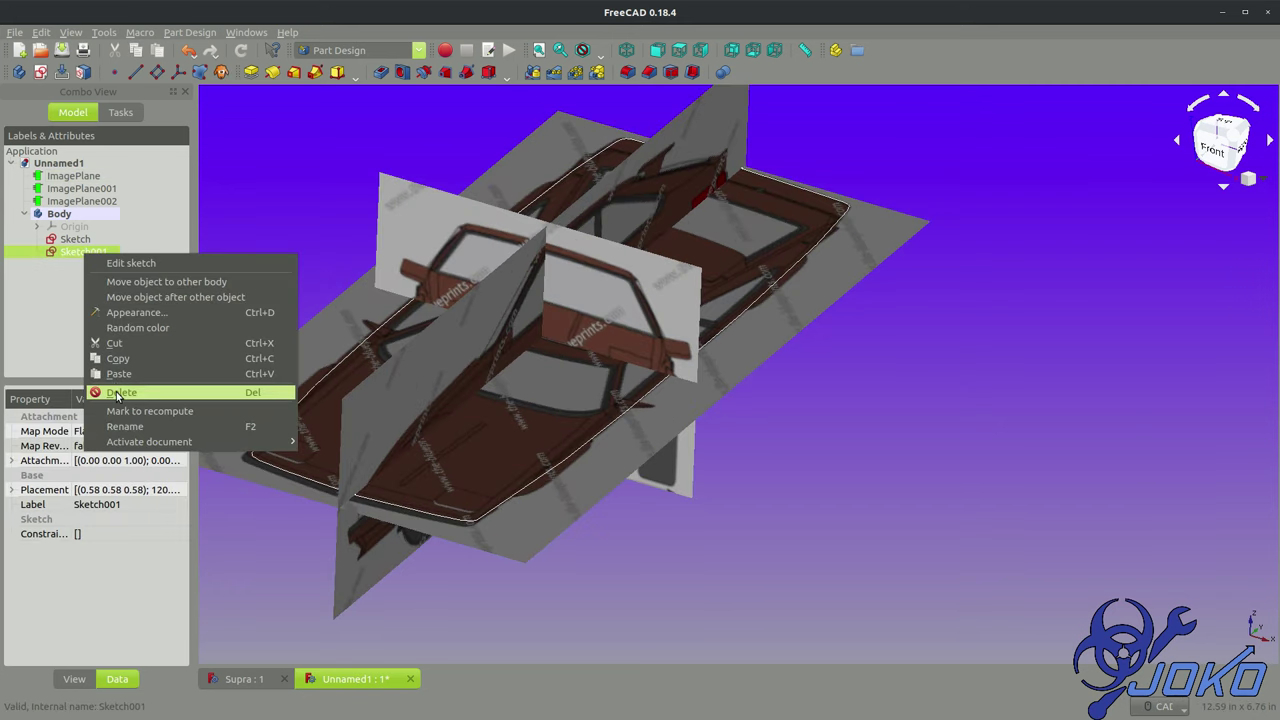
click(118, 394)
Step: Create Body001 and open a sketch on its YZ_Plane001 side plane
click(19, 72)
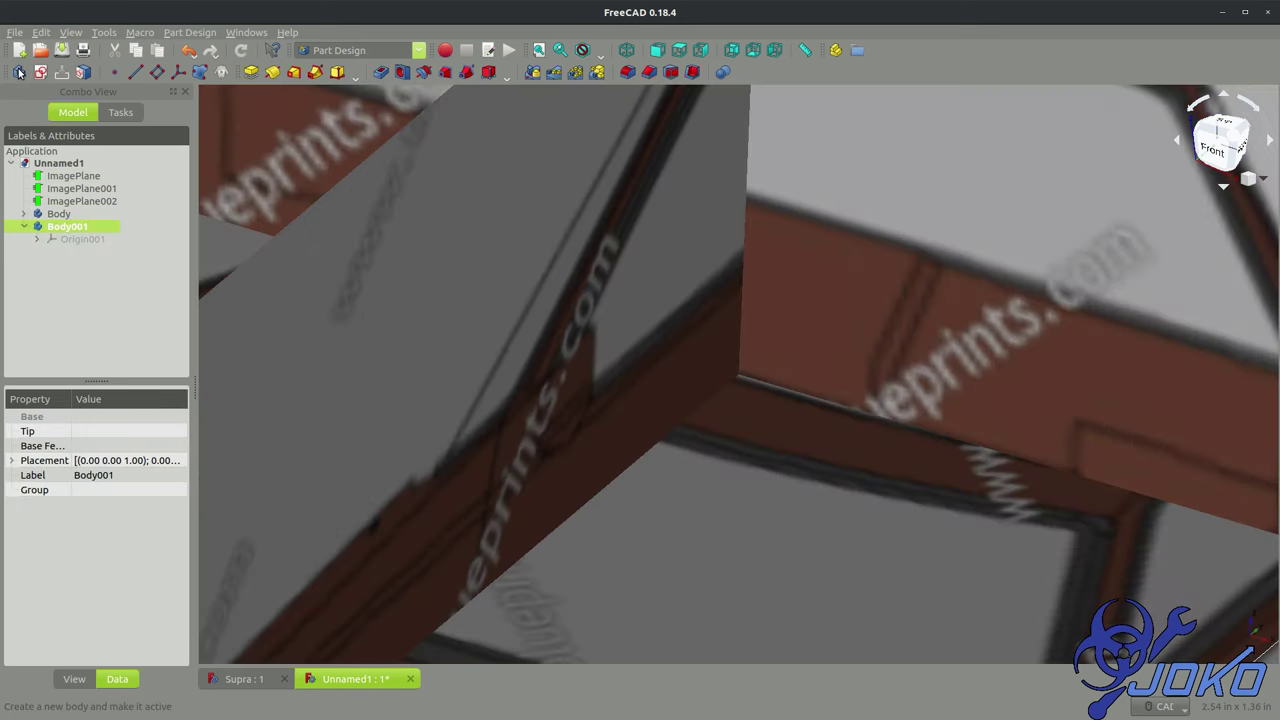
scroll(508, 308, down, 8)
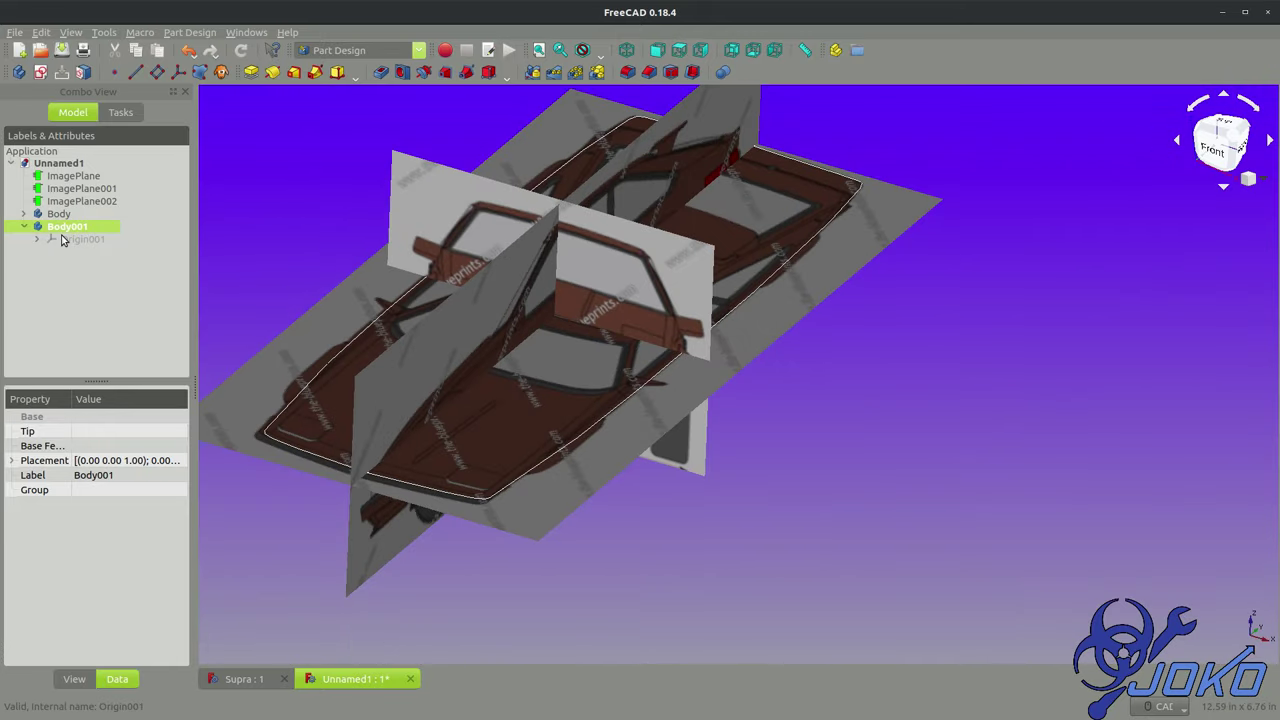
click(40, 73)
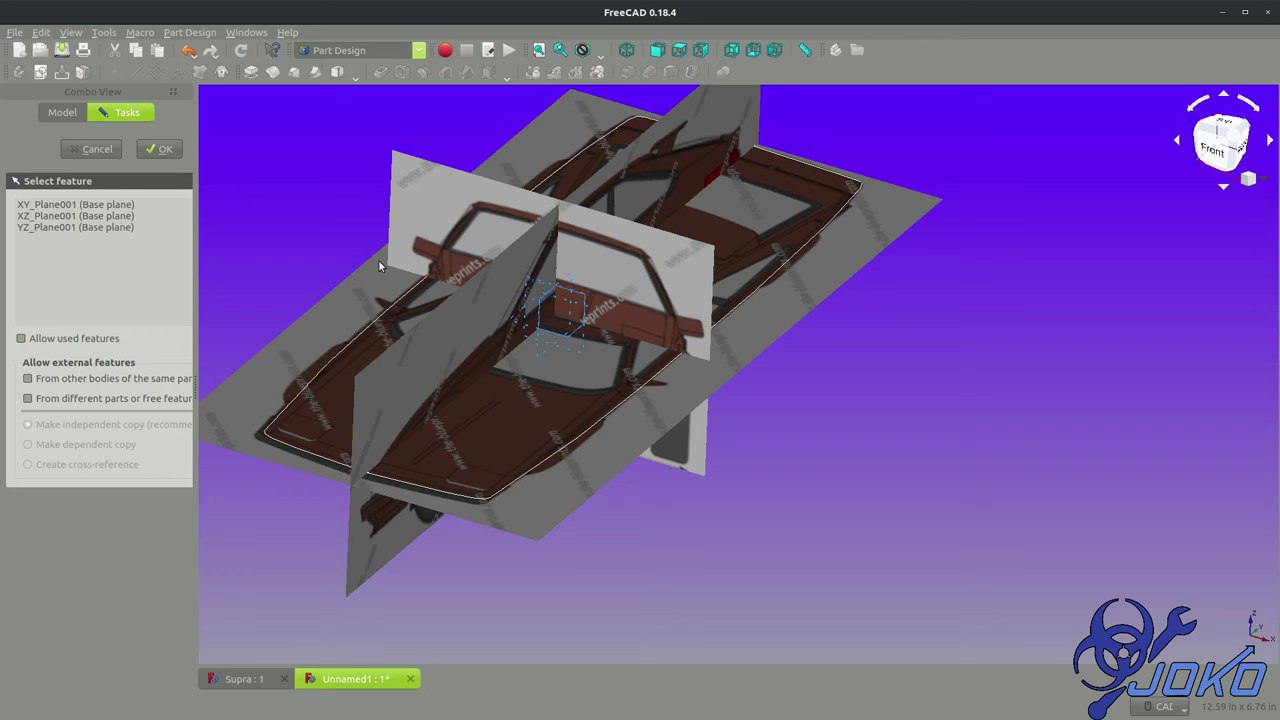
click(540, 310)
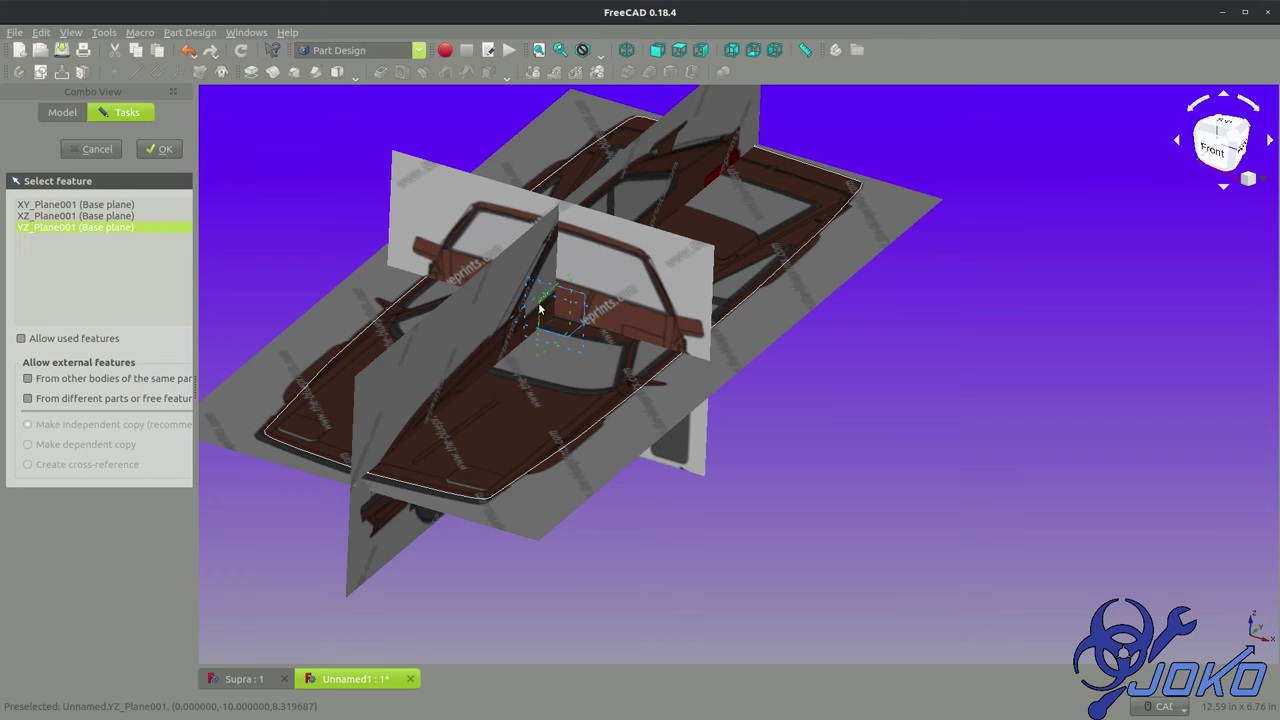
click(158, 148)
scroll(365, 413, up, 5)
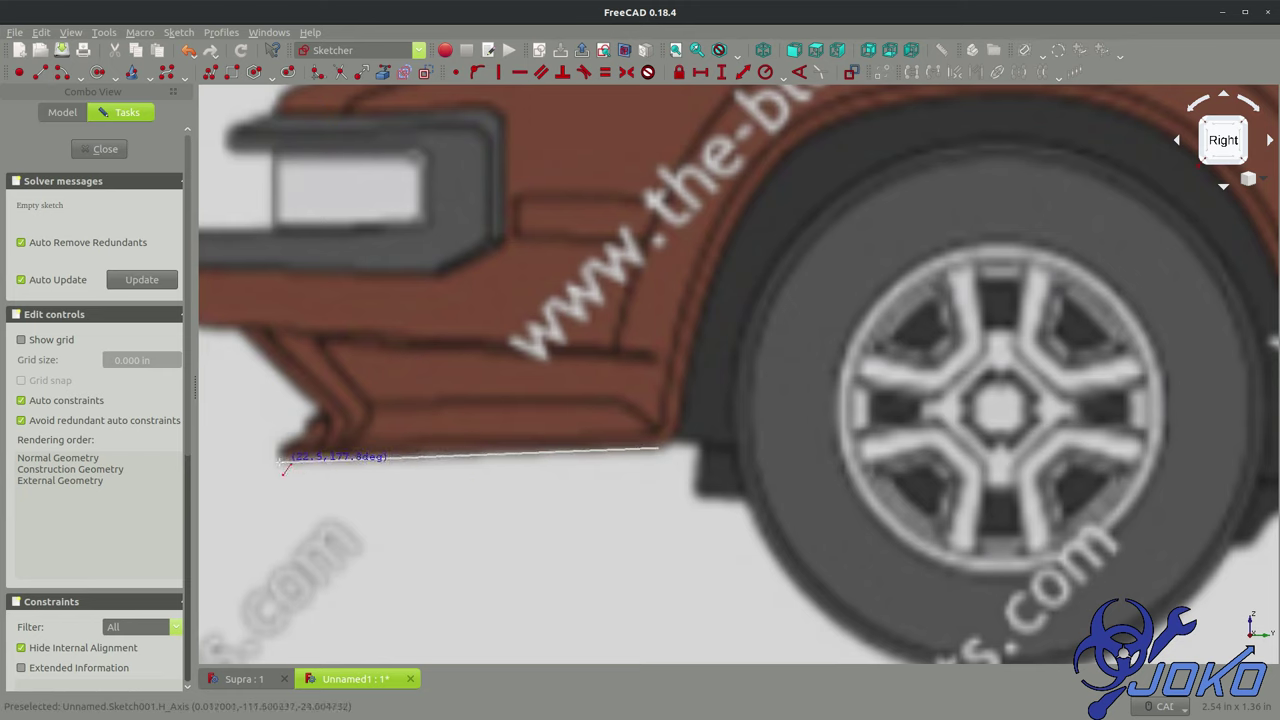
Step: Trace the front bumper outline from its bottom line up to the headlight corner
click(281, 462)
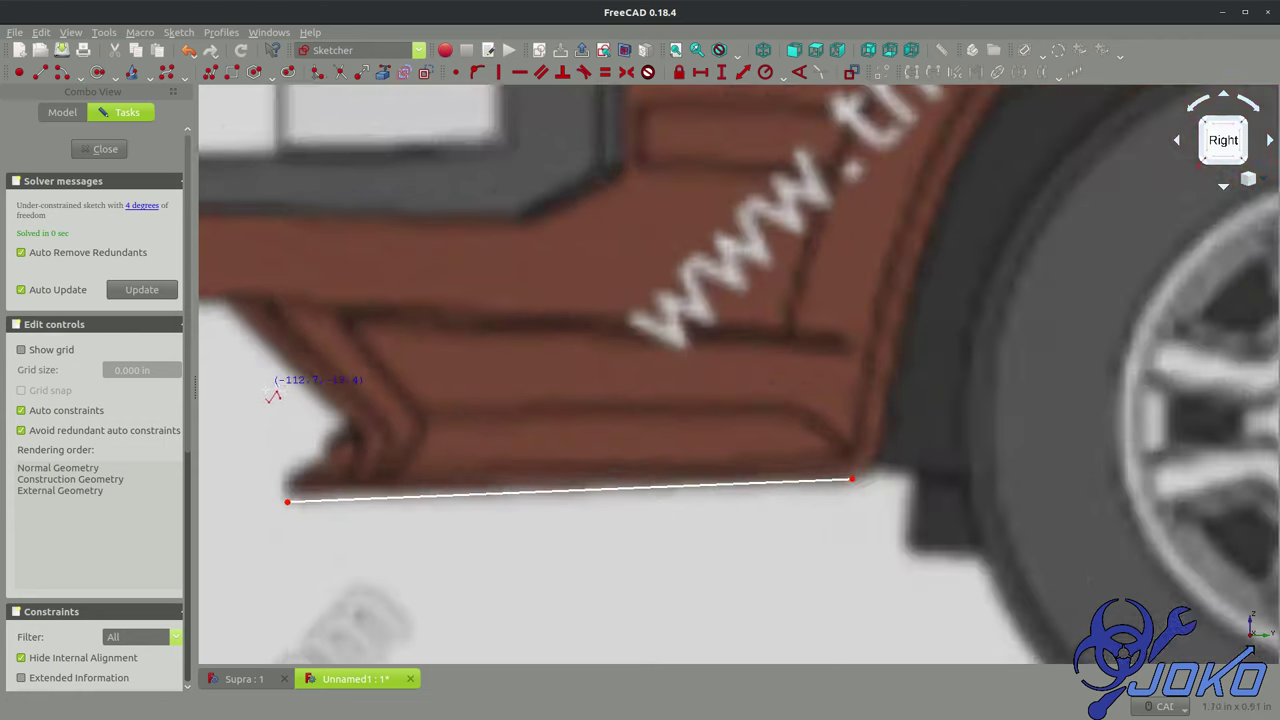
scroll(272, 396, up, 2)
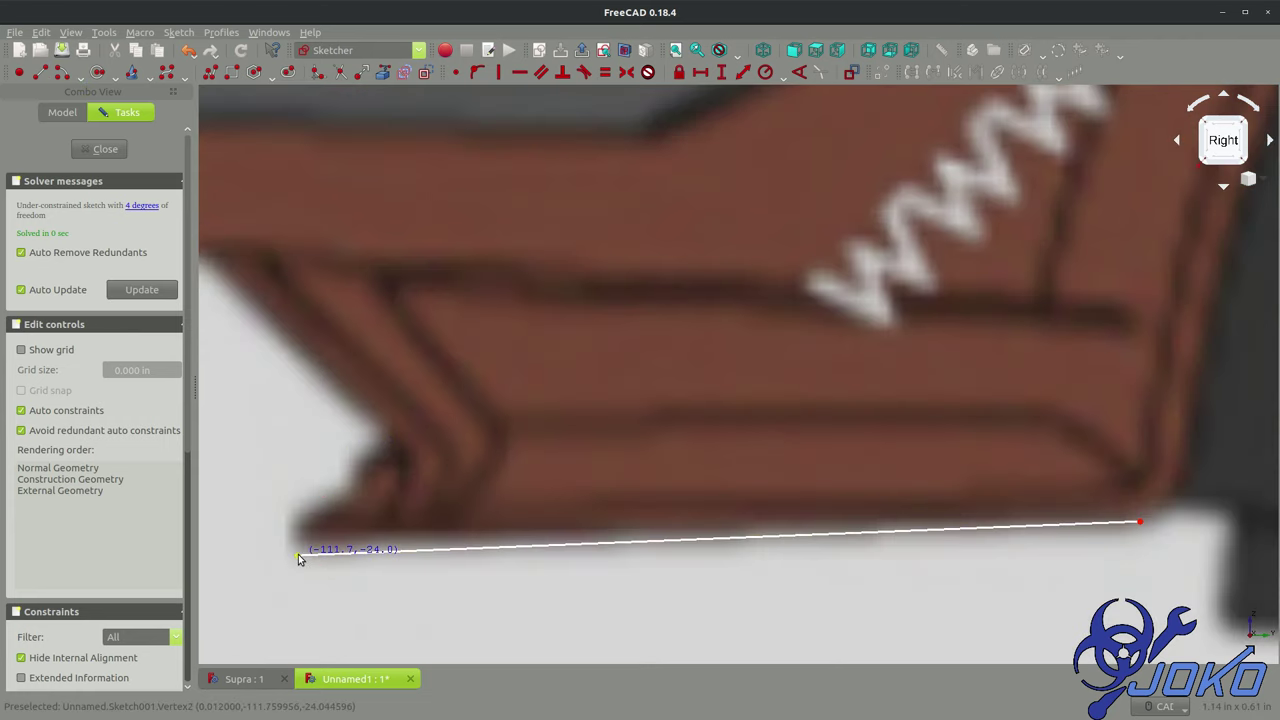
click(394, 459)
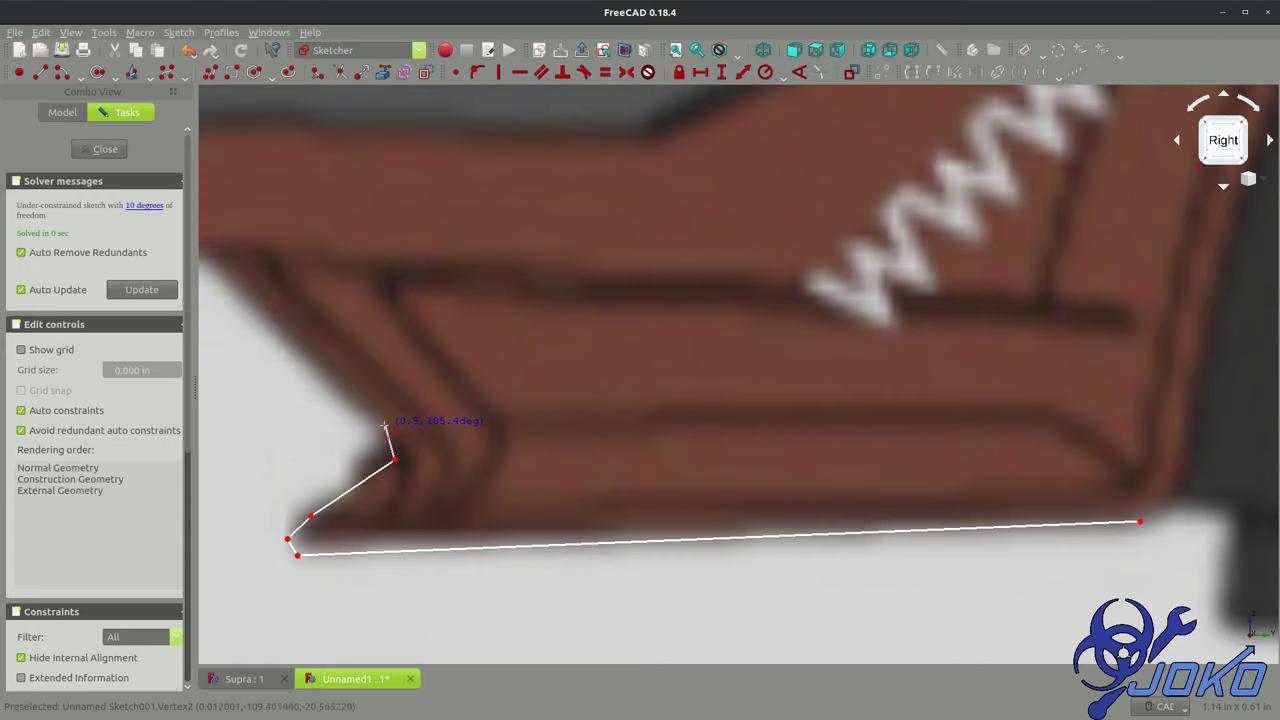
click(297, 354)
middle_drag(217, 250, 538, 385)
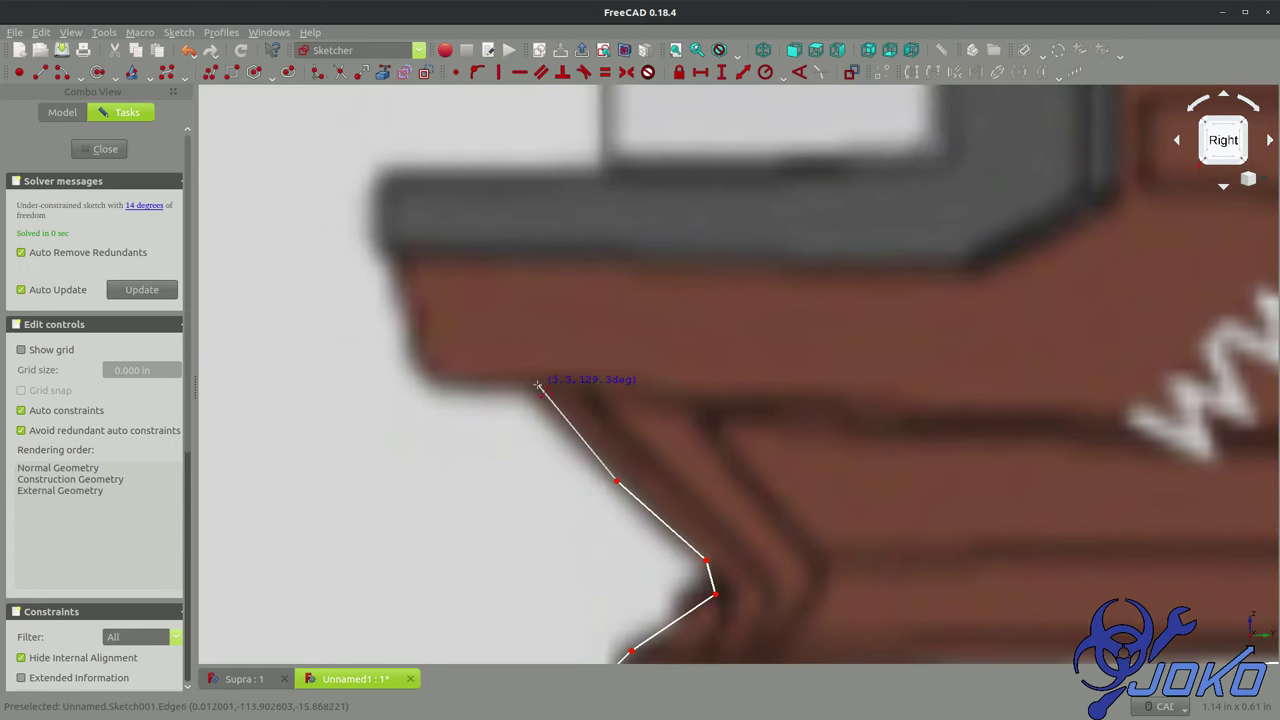
click(481, 379)
click(391, 276)
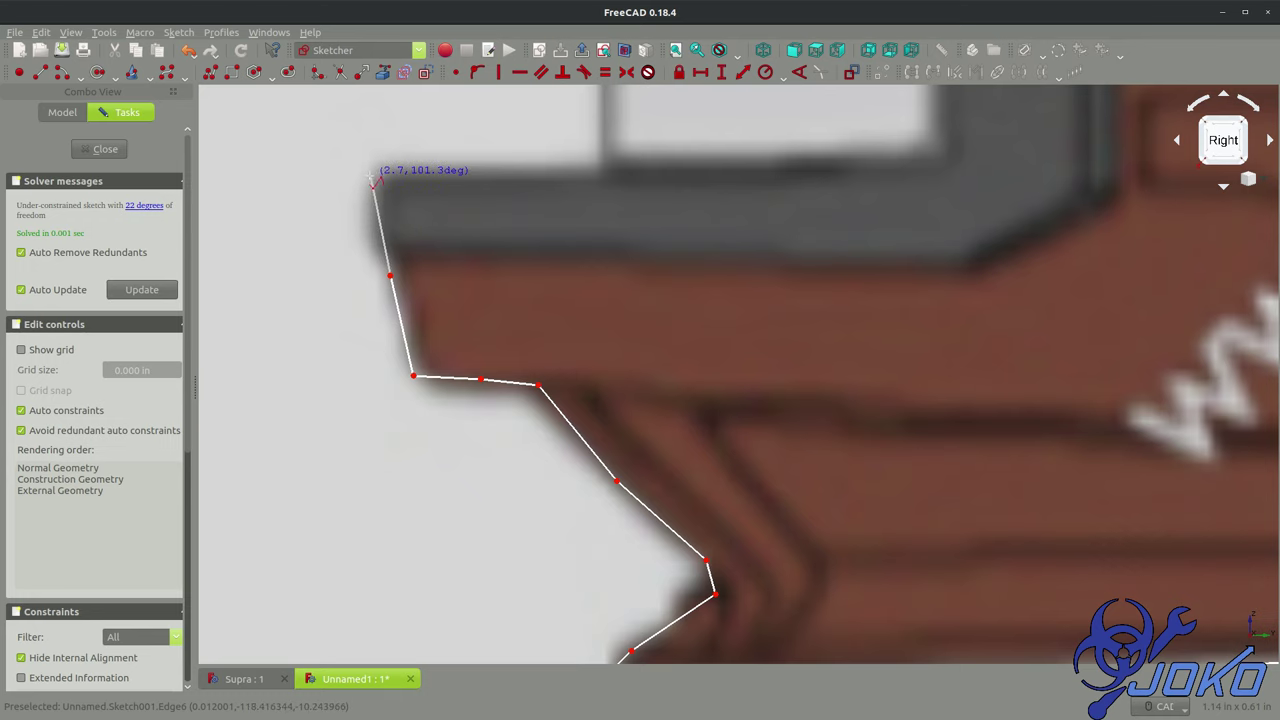
click(370, 175)
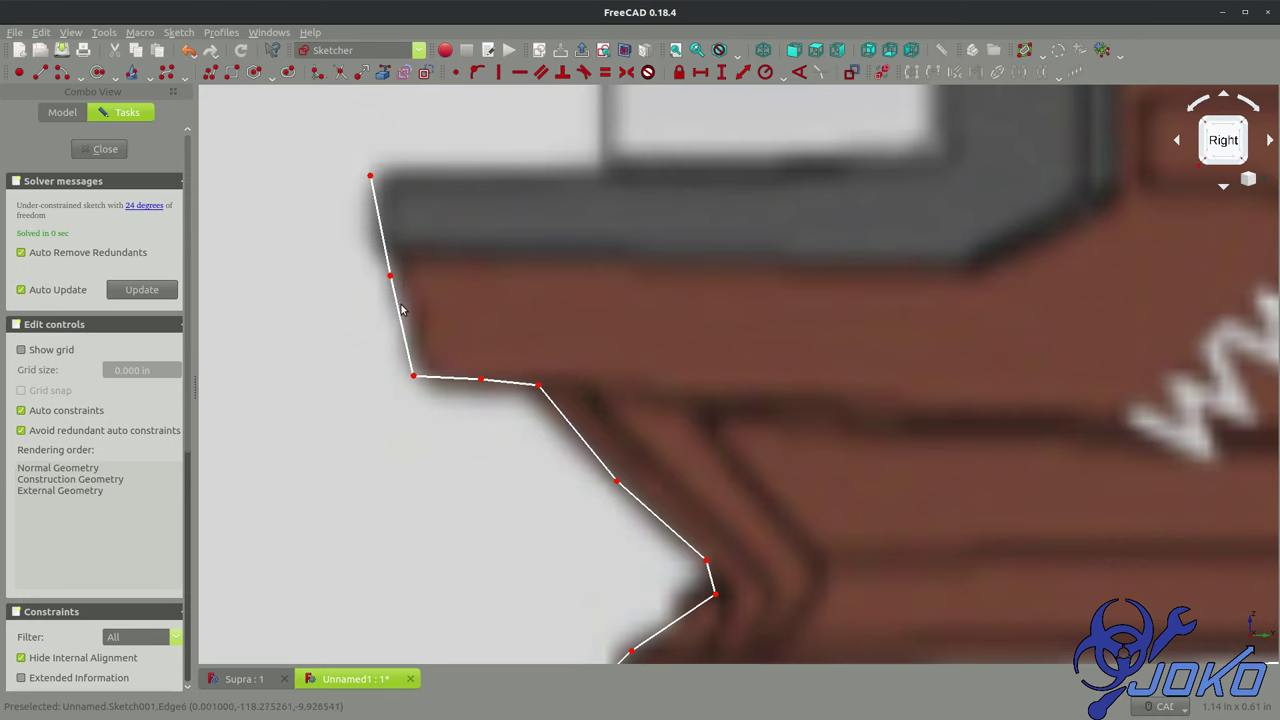
Step: Delete the upper bumper outline edges, keeping only the bottom line
scroll(401, 310, down, 5)
scroll(404, 367, up, 2)
mouse_move(349, 190)
mouse_down()
mouse_move(457, 325)
mouse_move(580, 445)
mouse_up()
key(Delete)
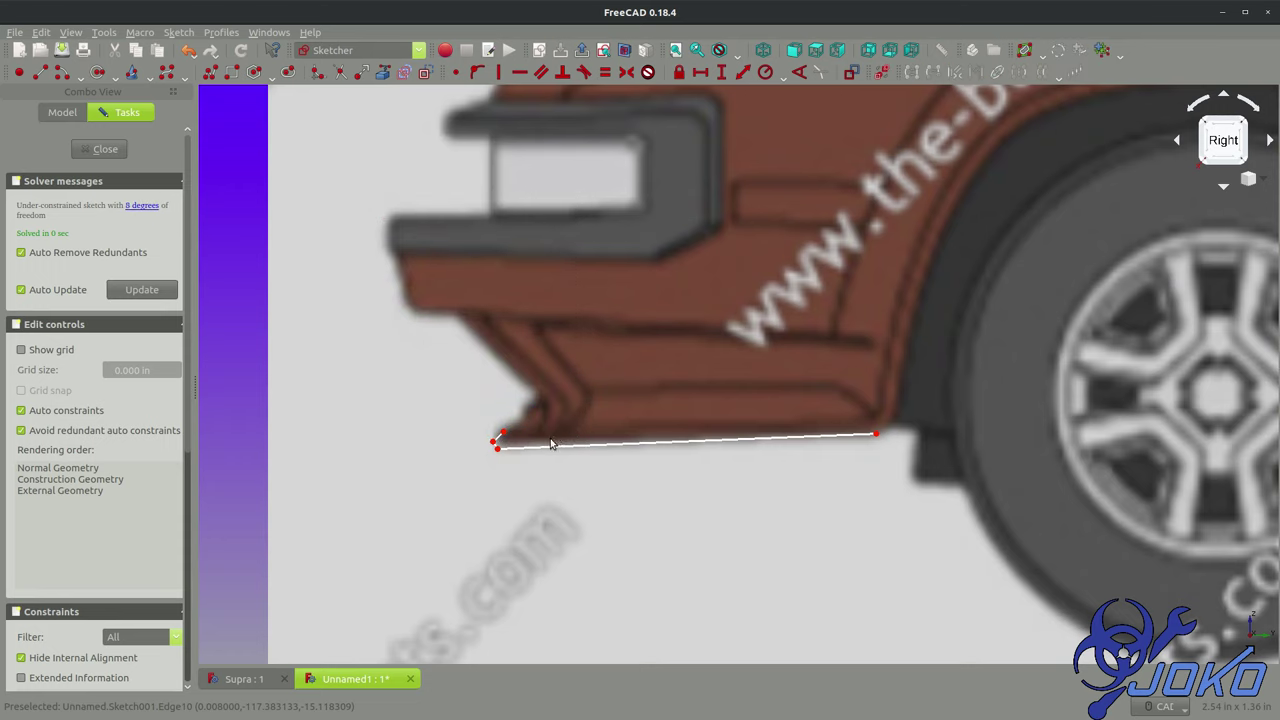
Step: Delete the two leftover short segments and cancel the stray polygon tool
scroll(530, 445, up, 3)
click(457, 401)
key(Delete)
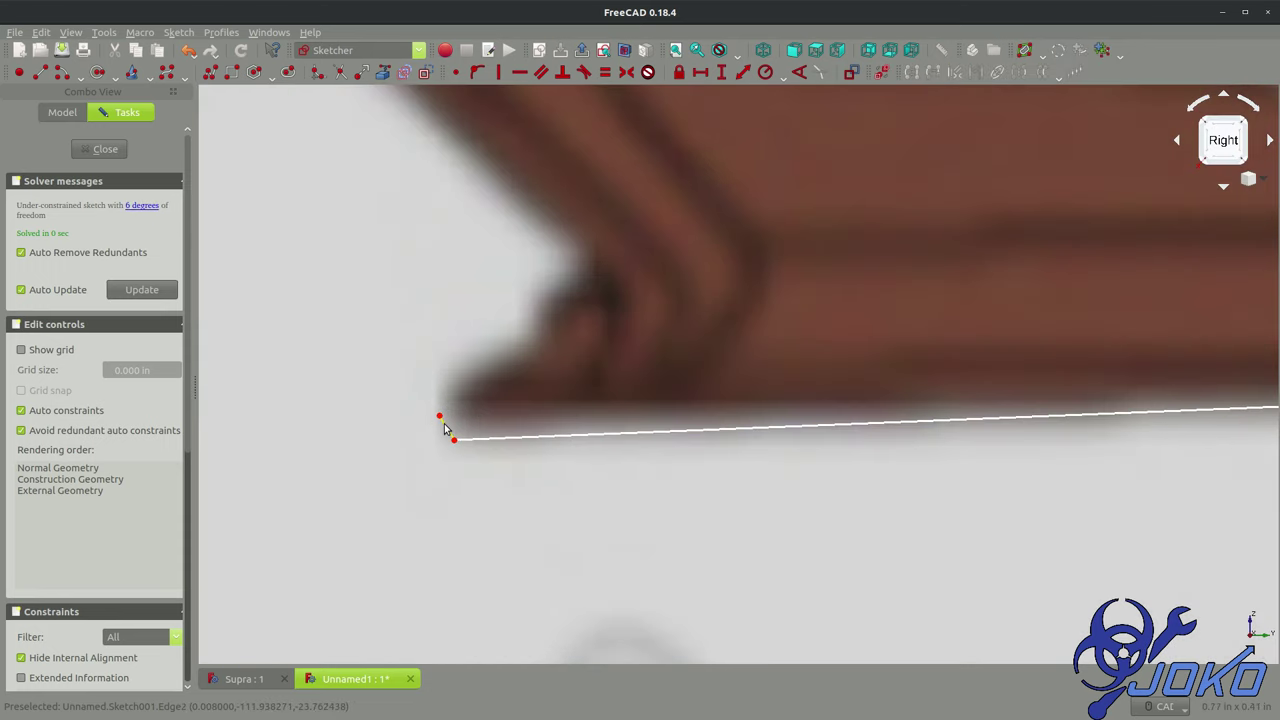
click(447, 427)
key(Delete)
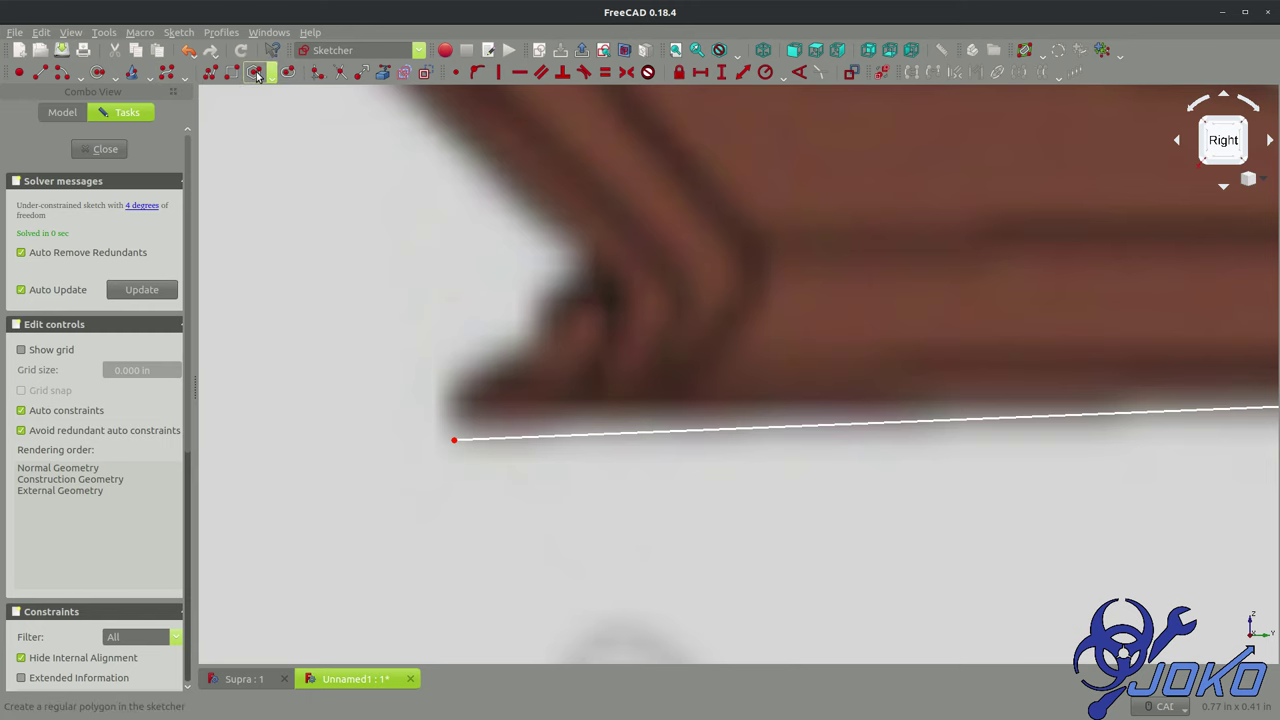
click(257, 76)
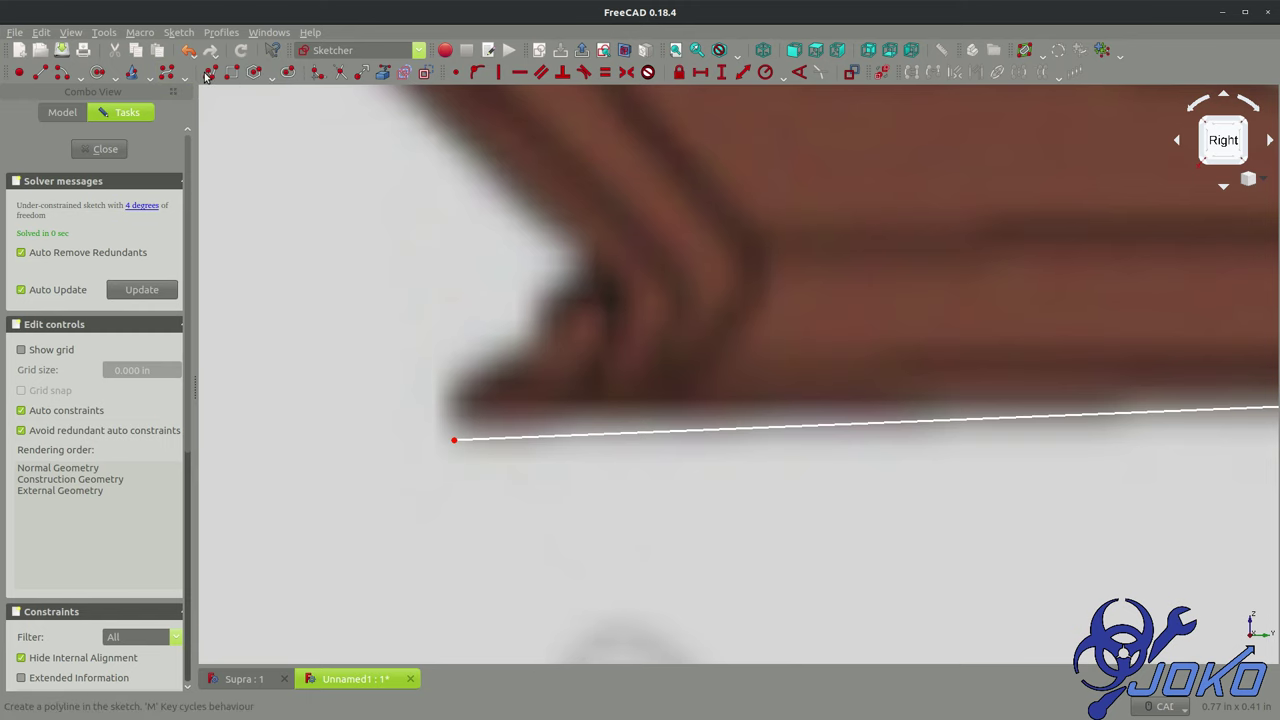
click(455, 437)
key(Escape)
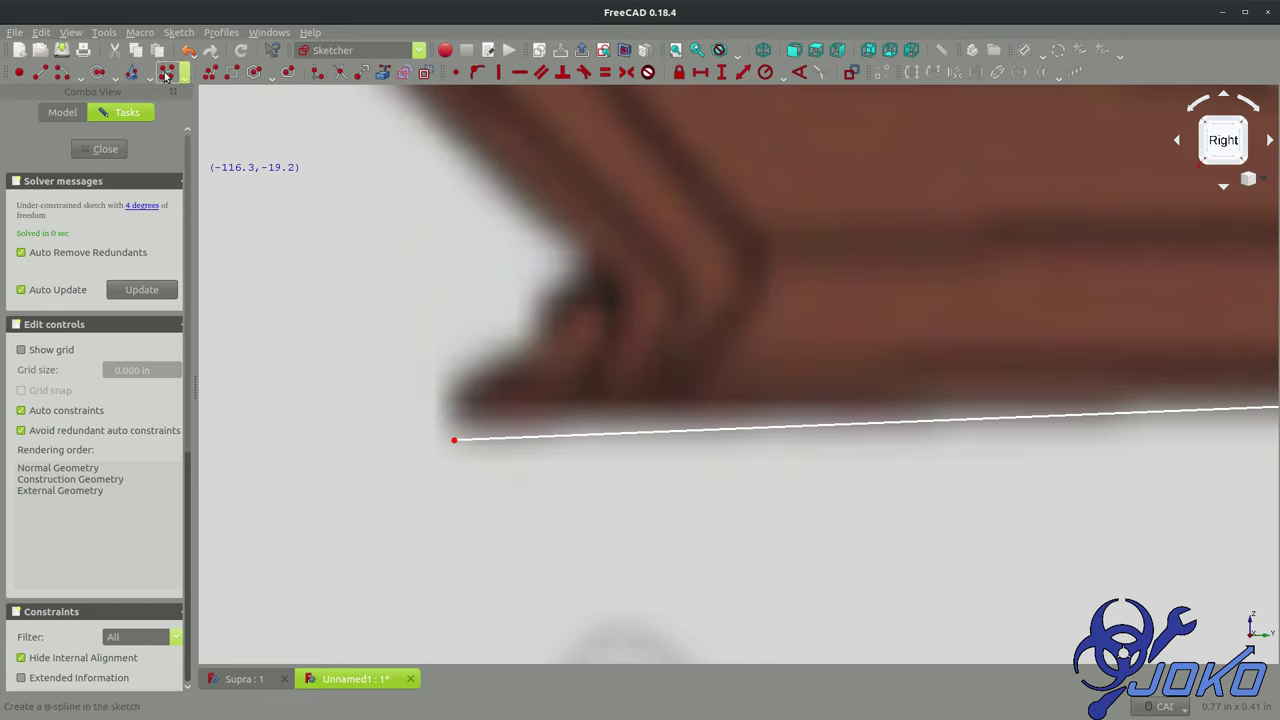
Step: Trace the bumper nose with a B-spline from the bottom line's front end, then resume the outline beside the door window
click(166, 76)
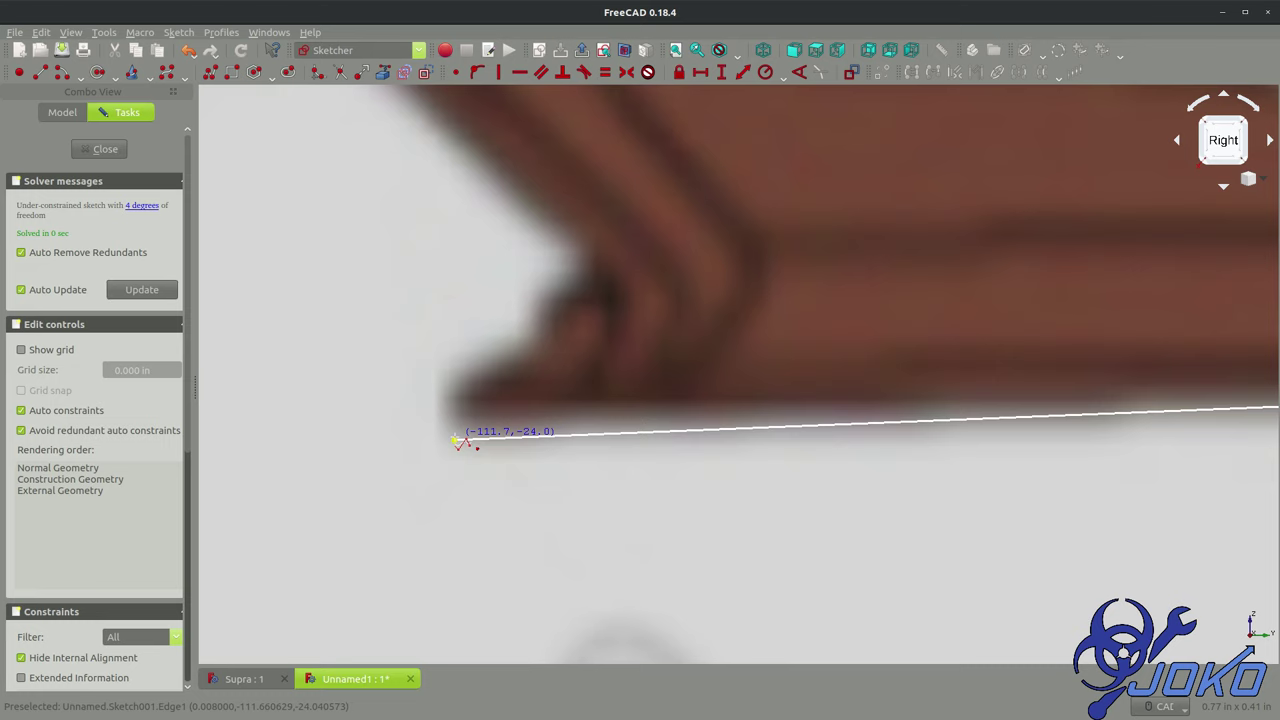
click(455, 438)
click(450, 385)
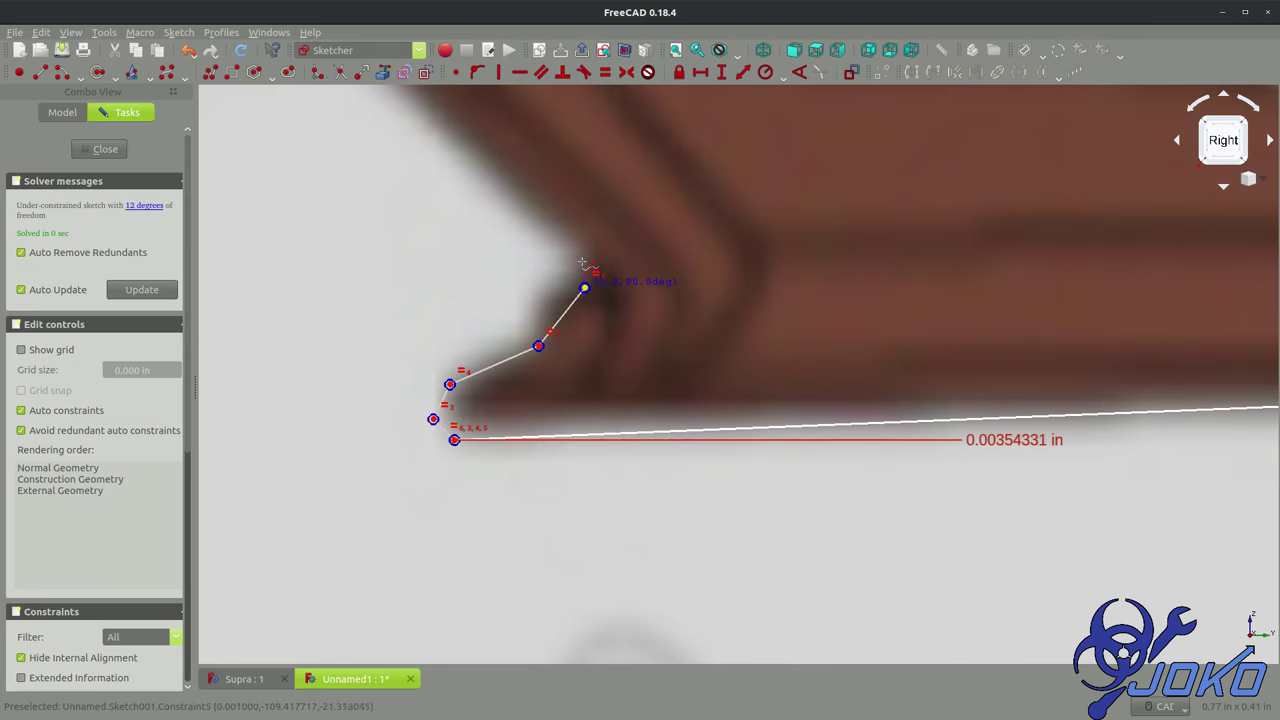
click(594, 291)
click(574, 229)
scroll(606, 457, up, 3)
click(505, 254)
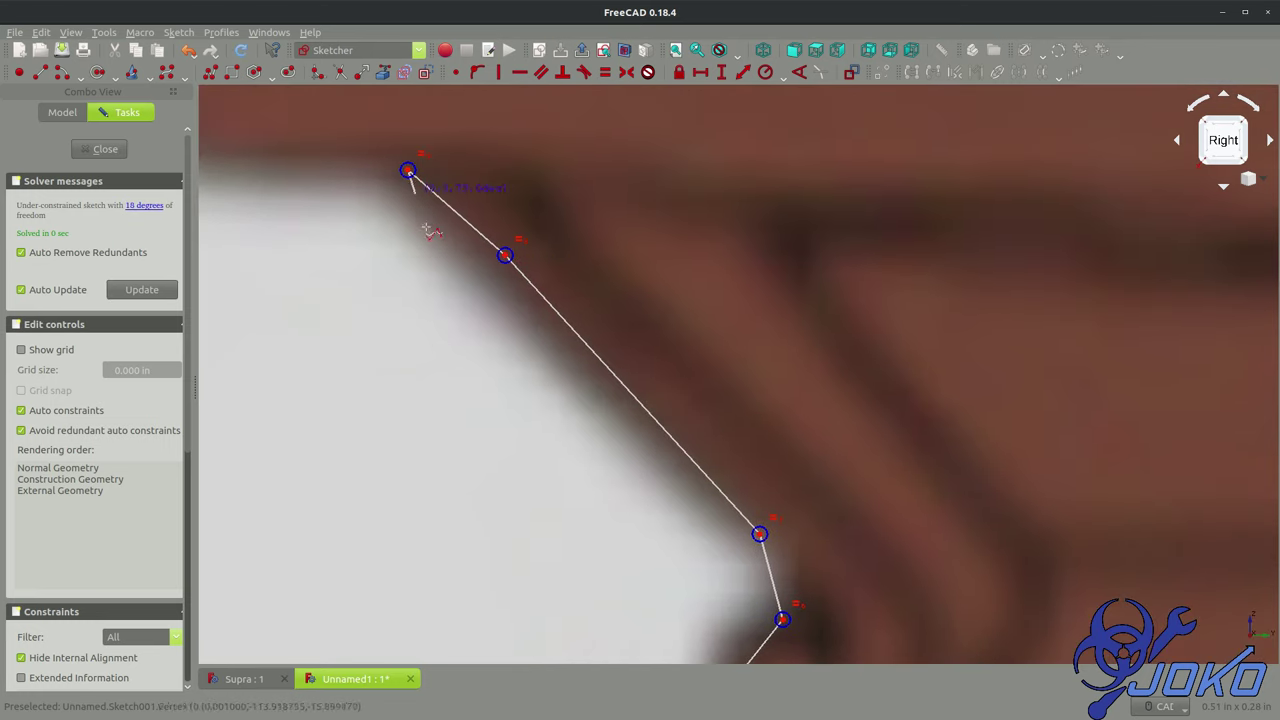
scroll(315, 172, down, 3)
click(308, 228)
click(295, 166)
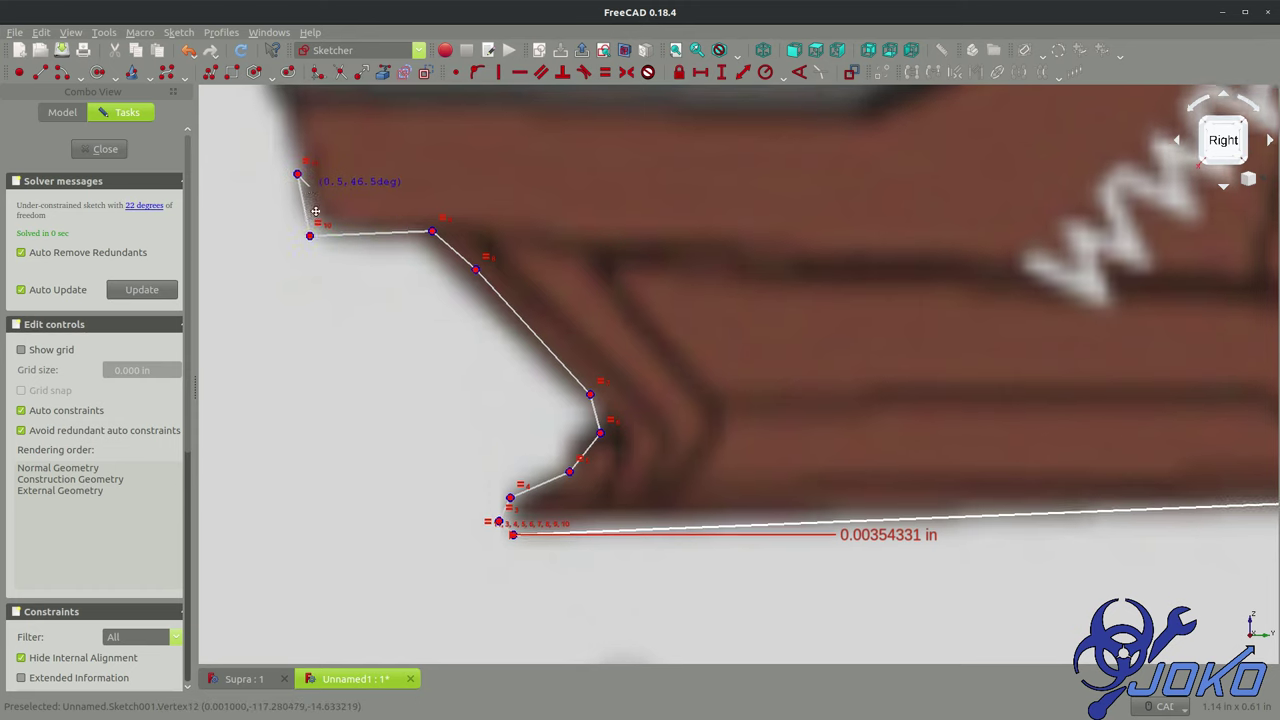
middle_drag(285, 110, 370, 420)
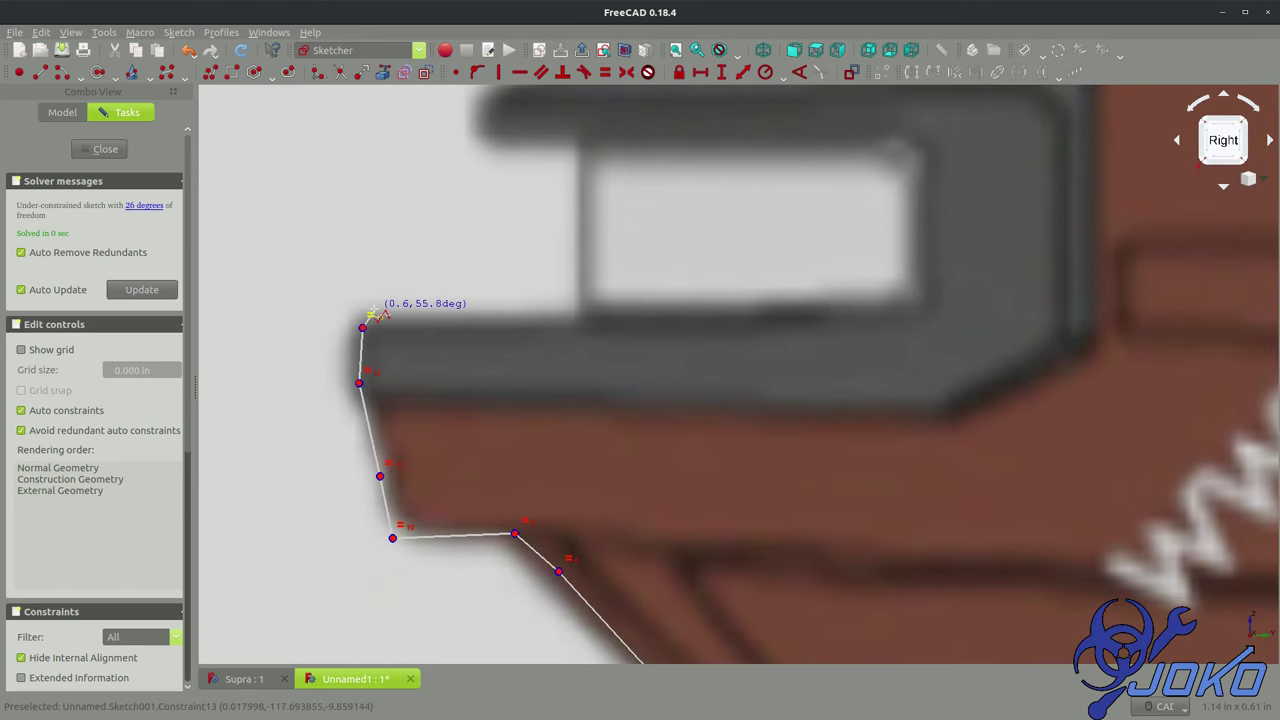
right_click(363, 322)
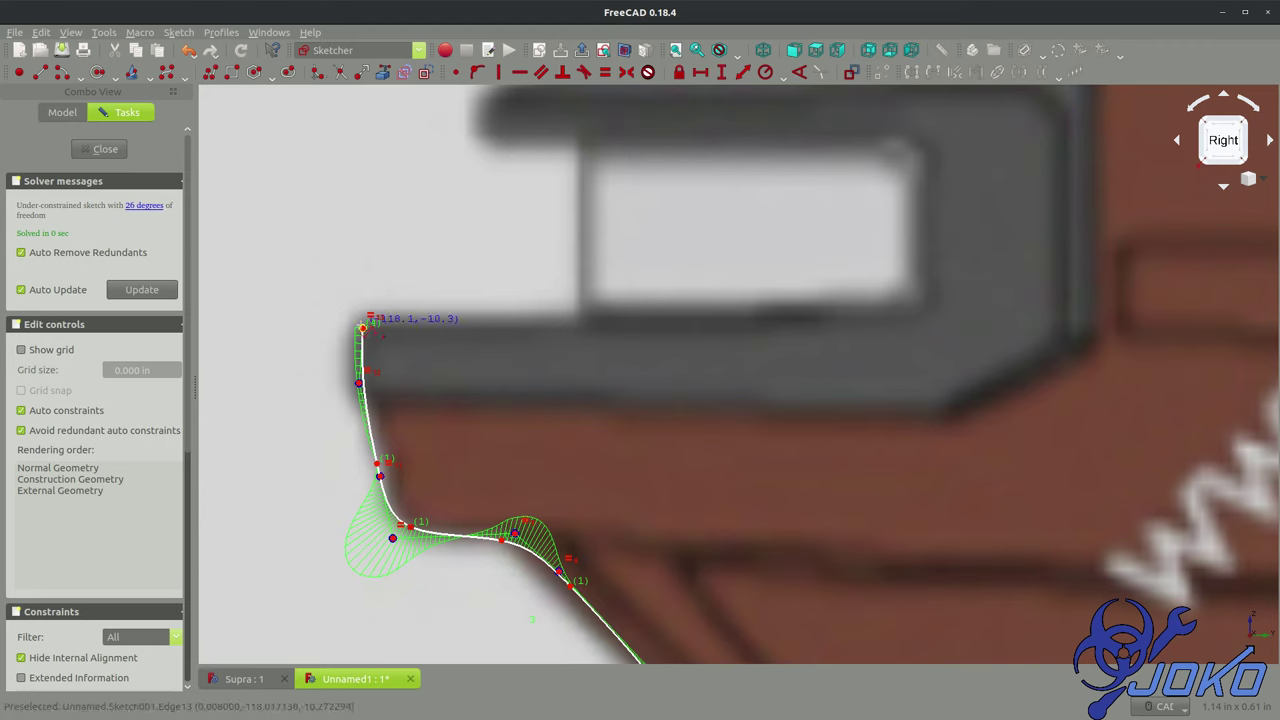
click(581, 327)
Step: Extend the outline from the door window up the body edge to the upper body line
click(581, 147)
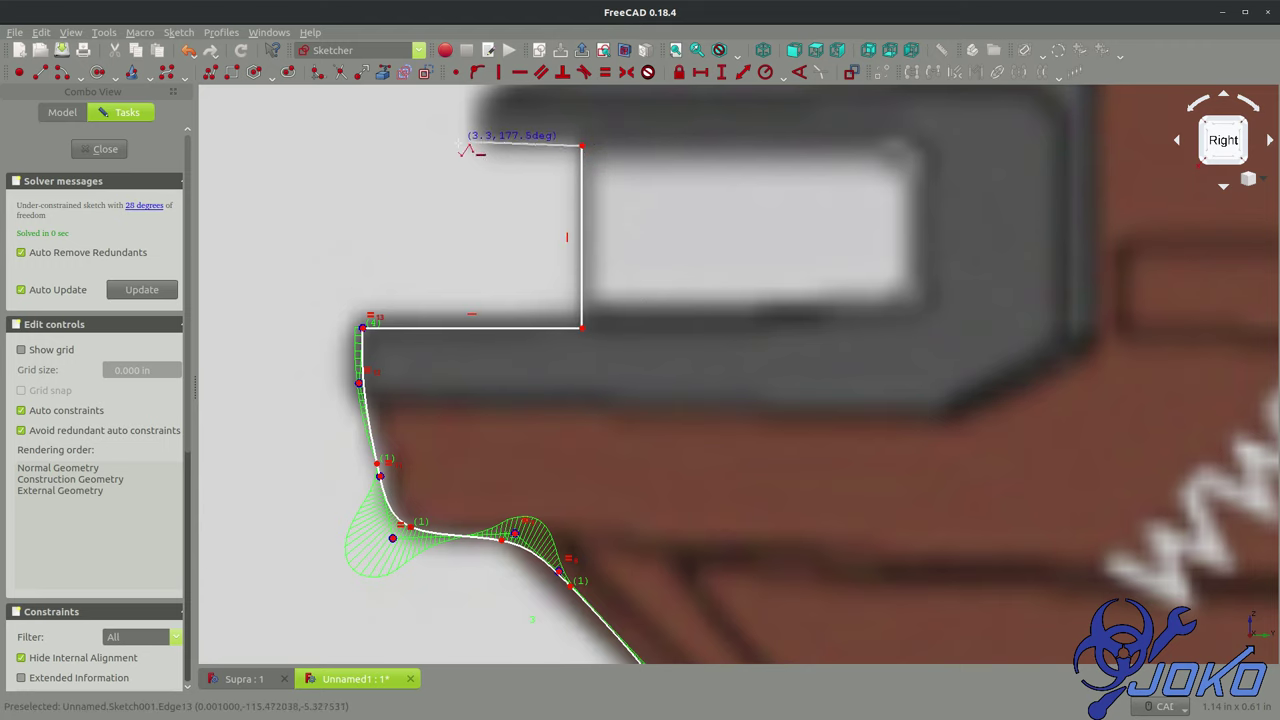
middle_drag(485, 152, 455, 351)
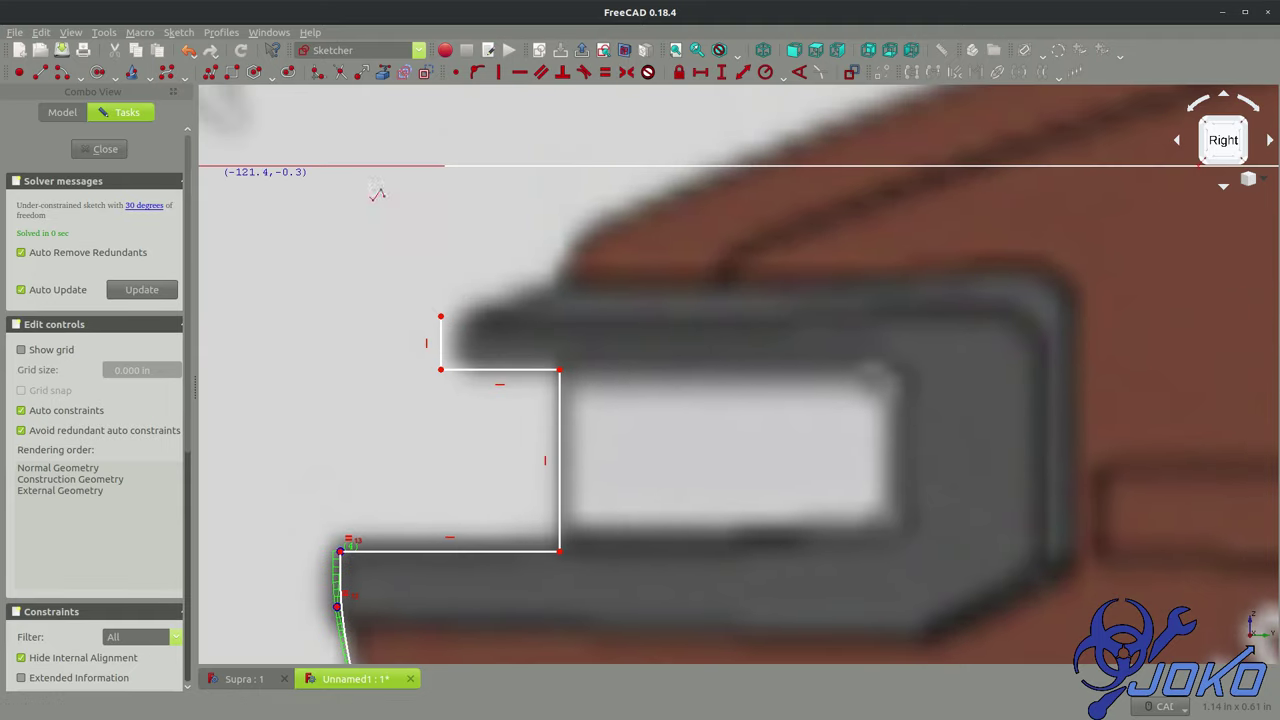
click(441, 318)
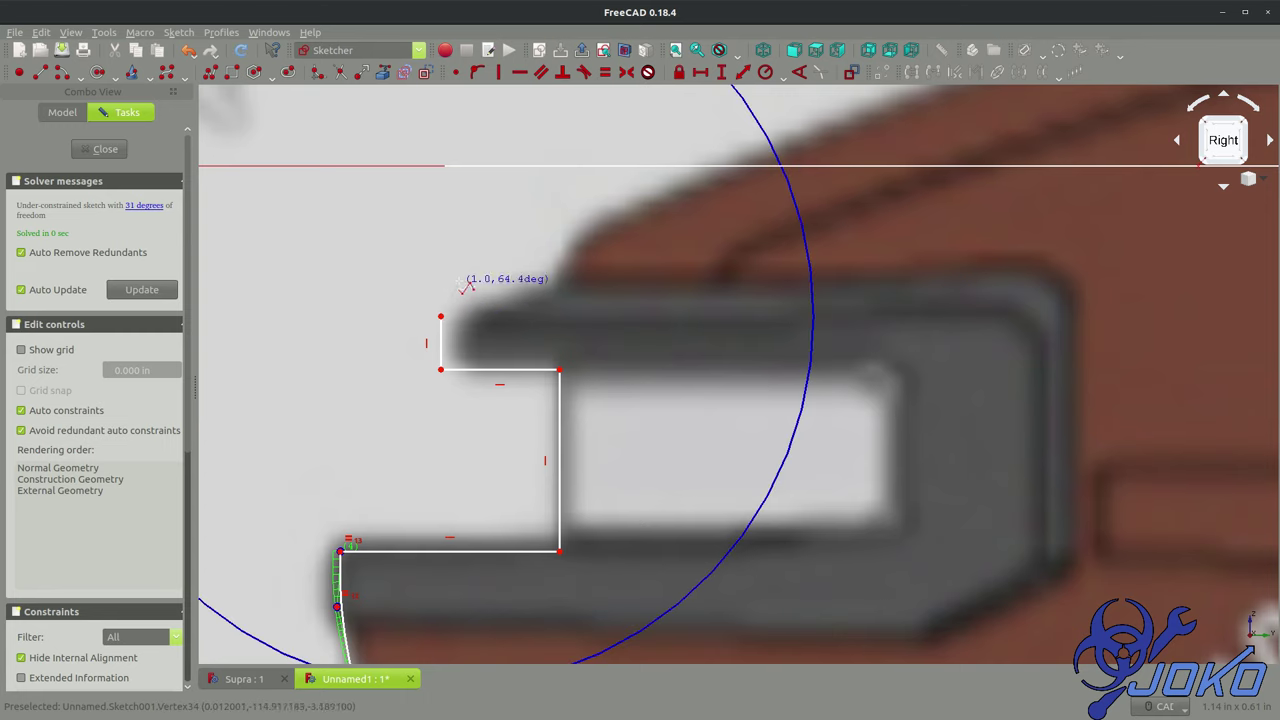
click(460, 280)
click(566, 240)
click(657, 203)
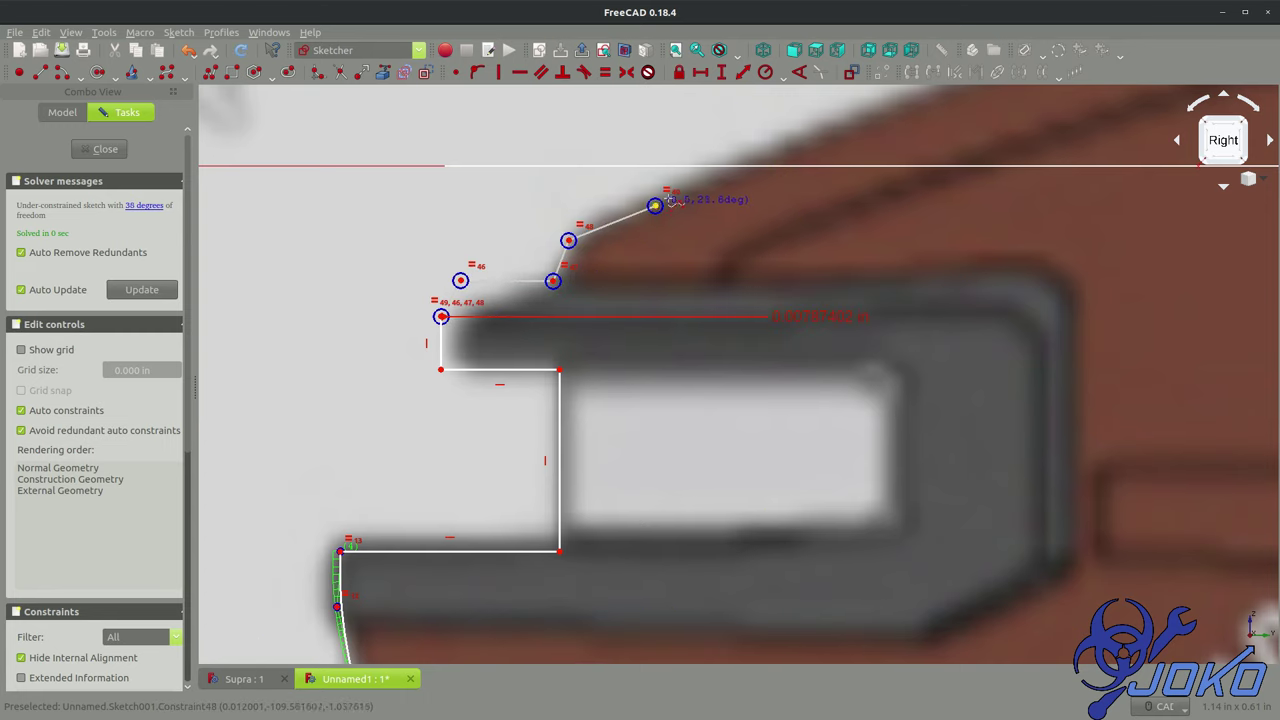
middle_drag(657, 203, 281, 448)
click(565, 335)
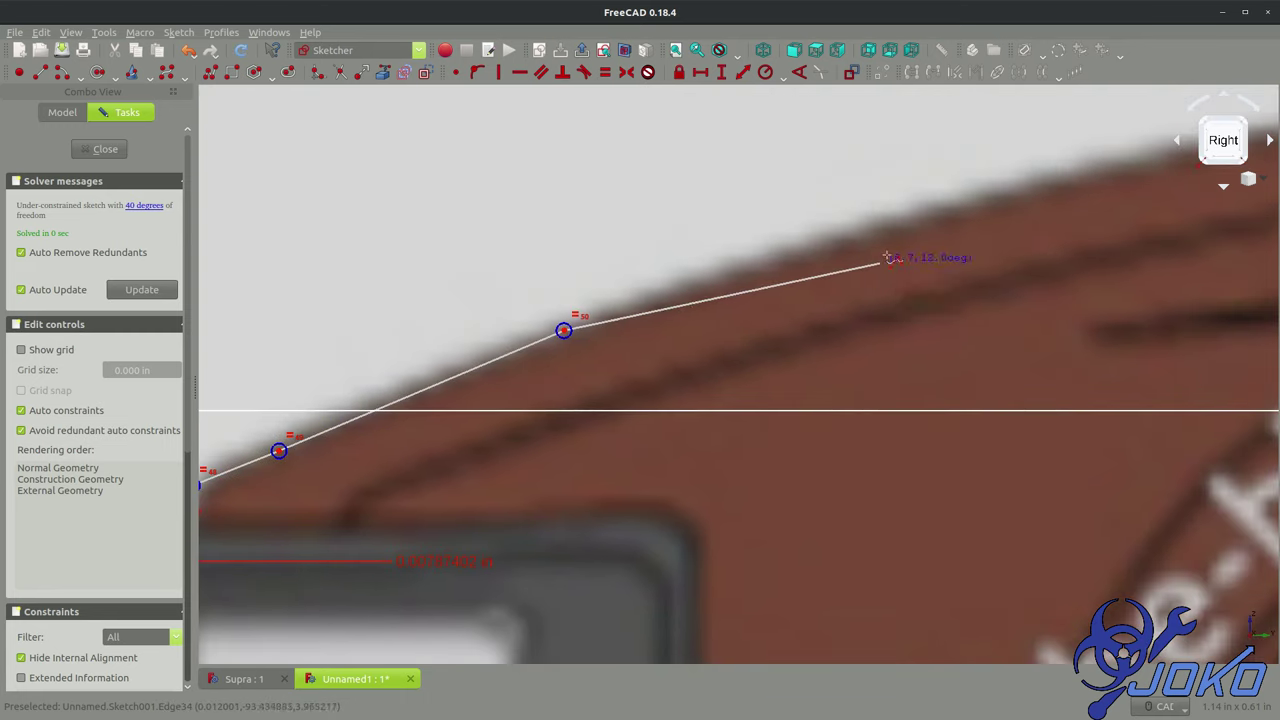
Step: Continue the outline along the fender top and up the windshield edge
scroll(887, 233, down, 3)
click(887, 233)
middle_drag(887, 233, 254, 271)
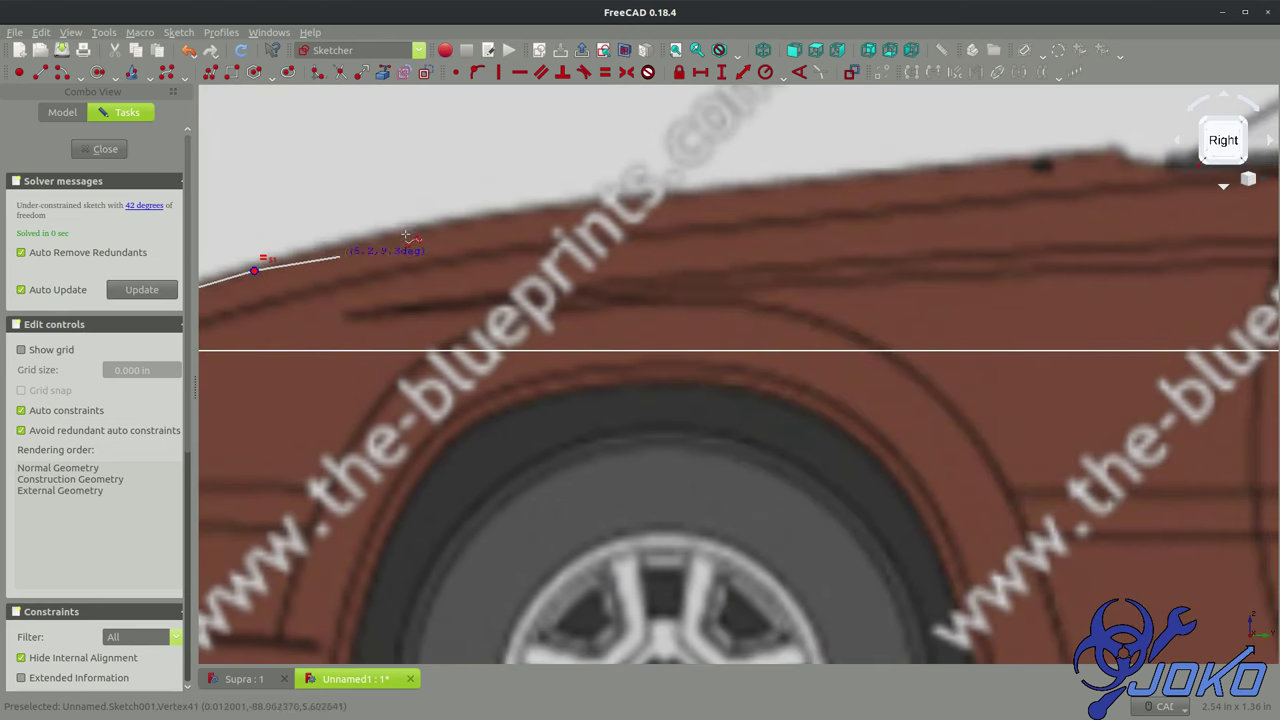
click(504, 225)
click(900, 198)
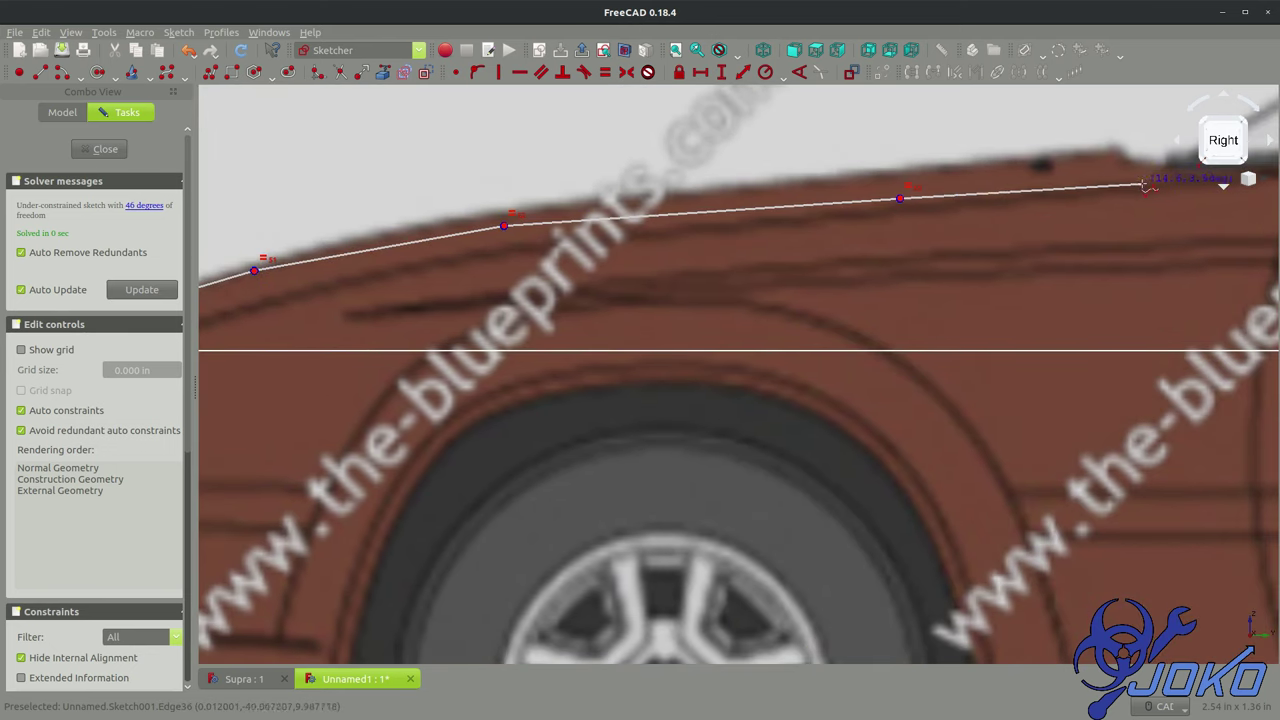
click(1183, 176)
middle_drag(1183, 176, 1068, 217)
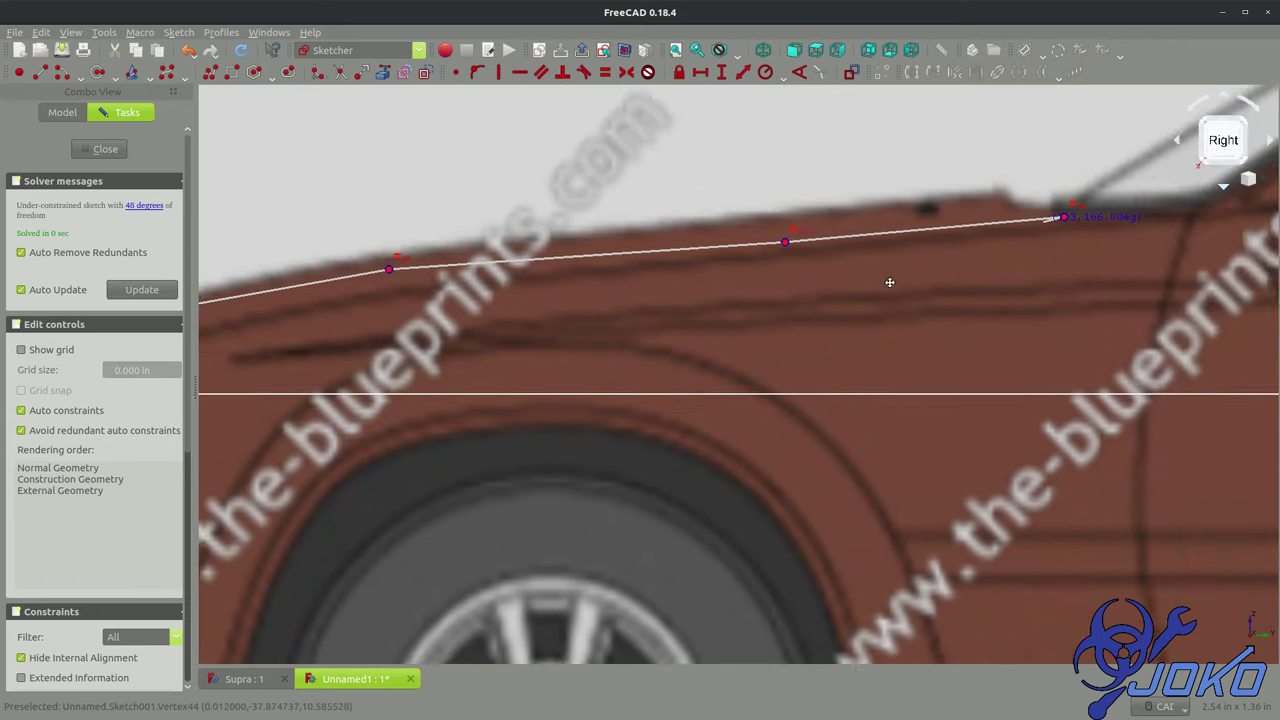
scroll(370, 435, up, 5)
click(370, 437)
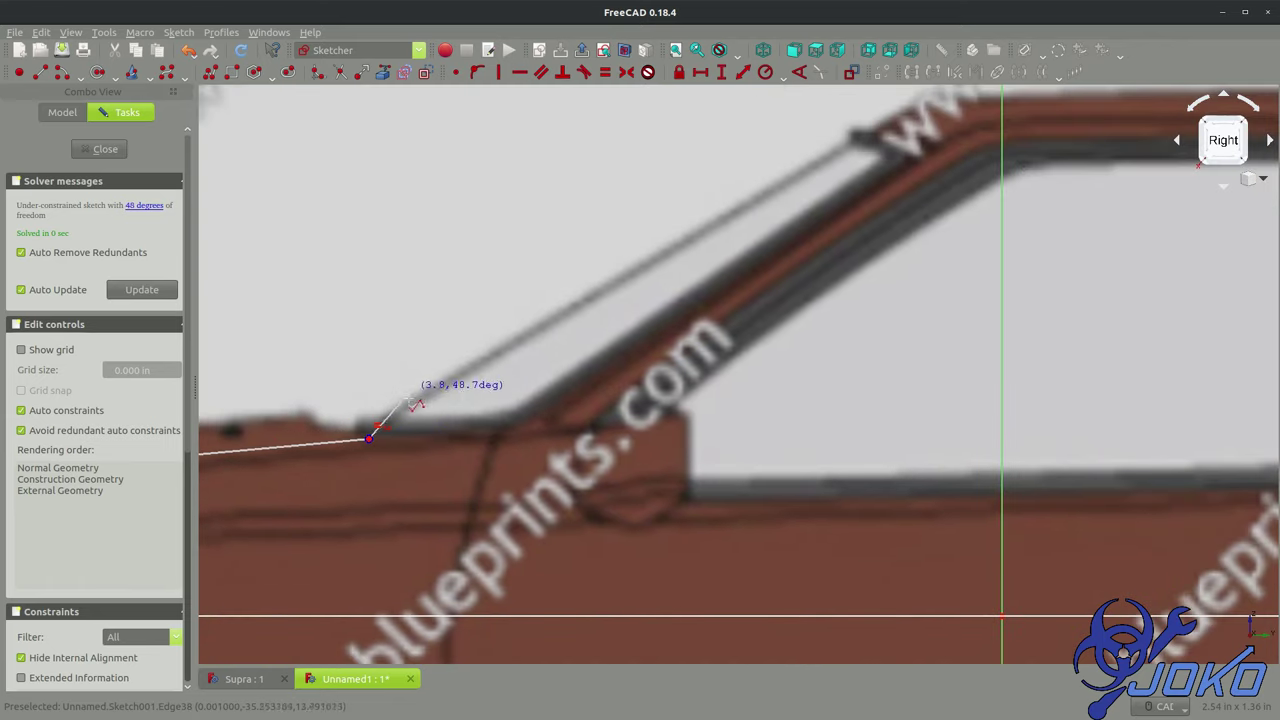
click(517, 342)
click(722, 210)
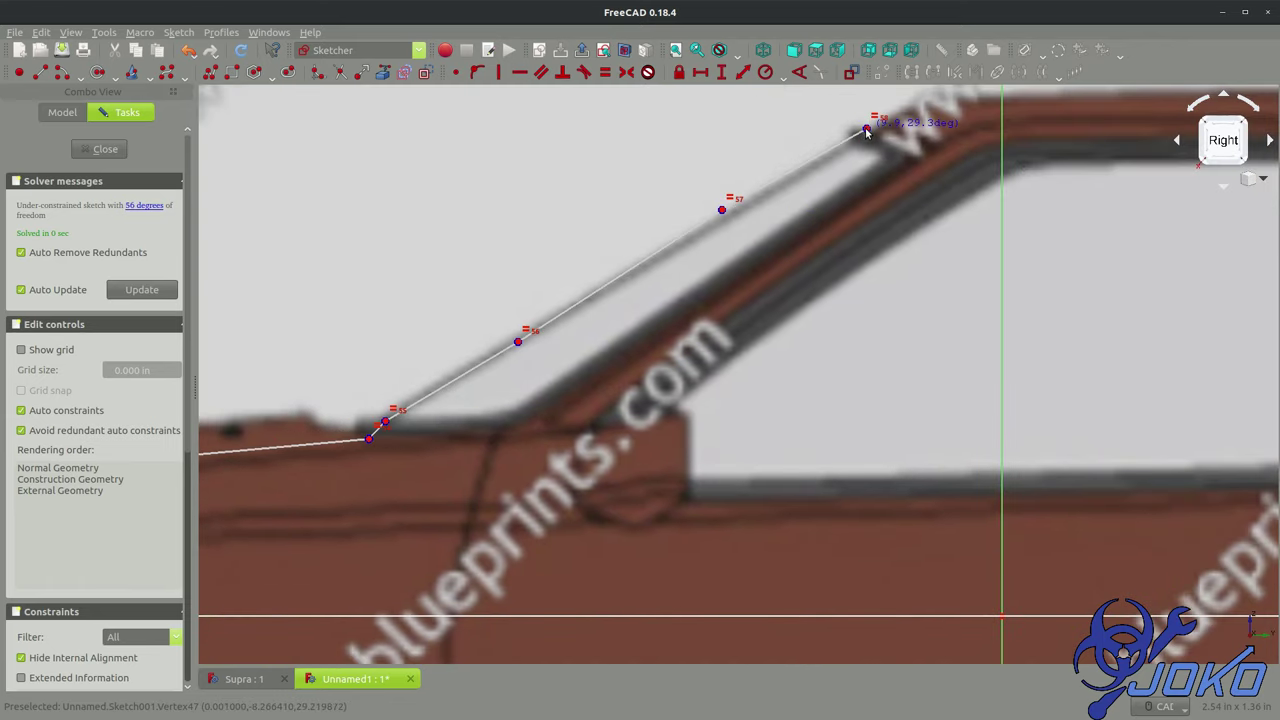
Step: Trace the roof line and rear window slope to the spoiler tip
middle_drag(866, 131, 403, 370)
click(451, 351)
click(514, 347)
click(738, 337)
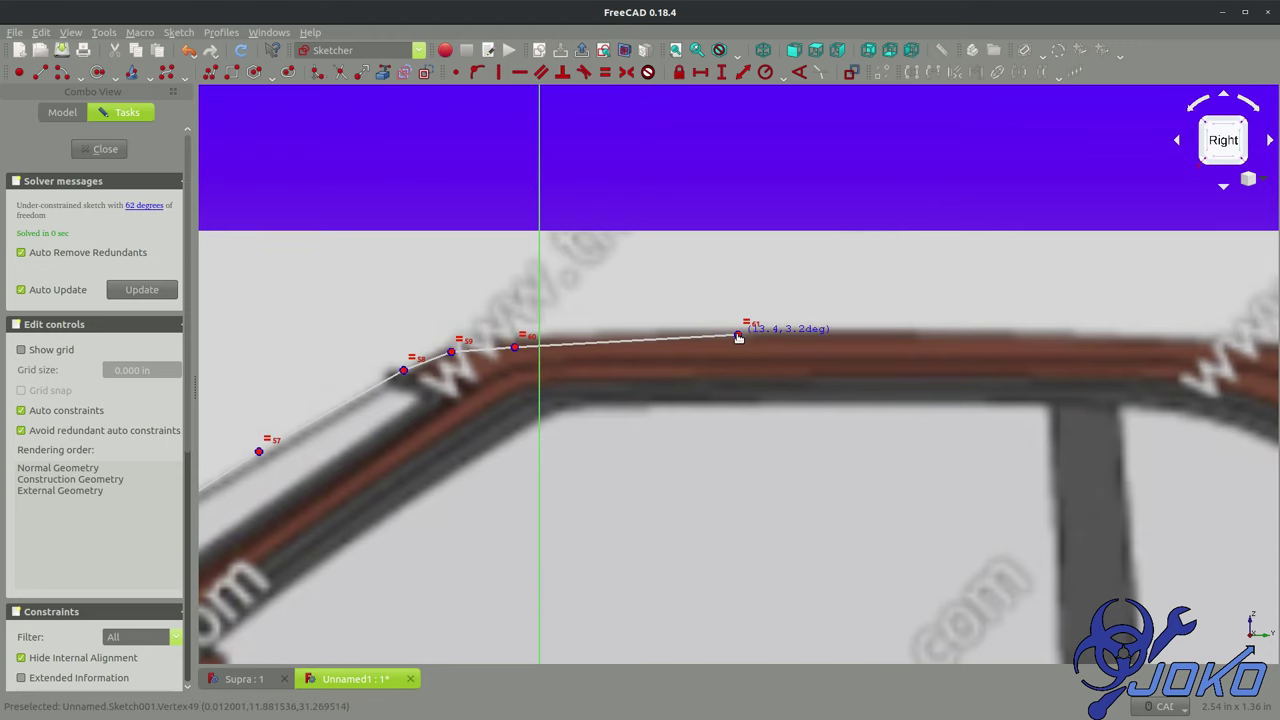
click(1219, 341)
middle_drag(1219, 341, 506, 255)
click(671, 271)
click(818, 316)
Step: Carry the outline down the sloping rear deck
middle_drag(818, 316, 568, 271)
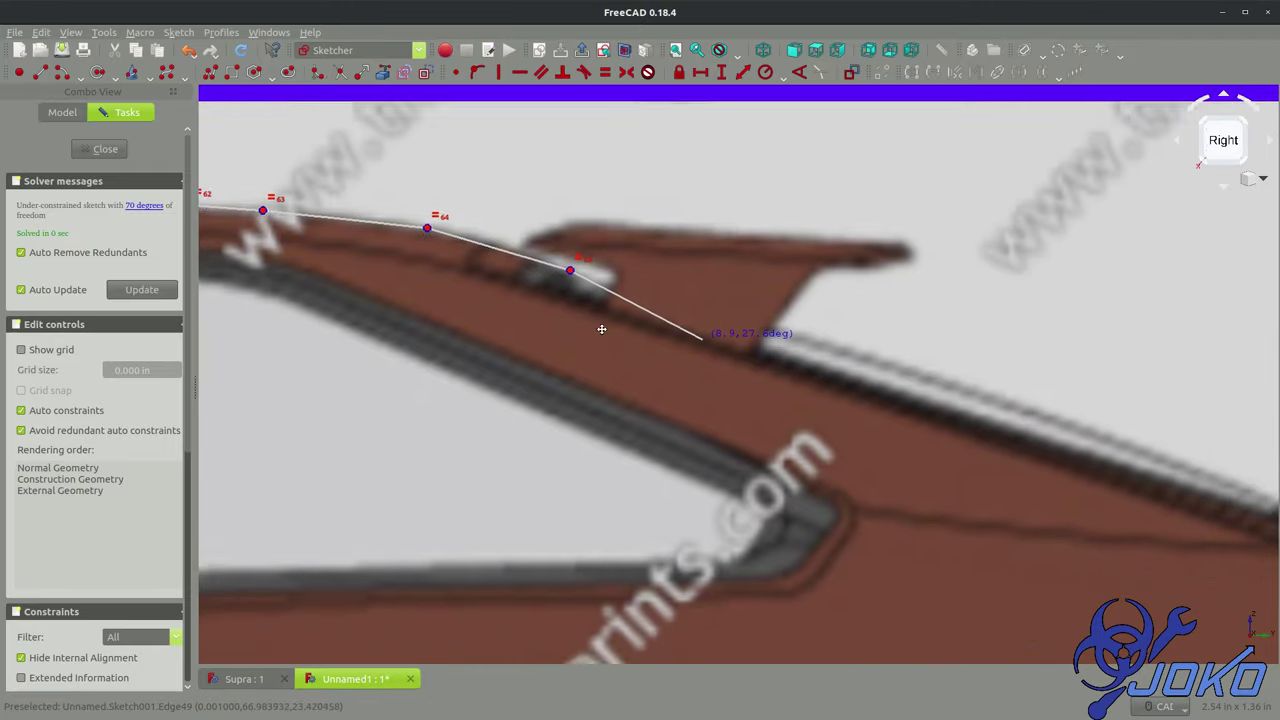
middle_drag(700, 337, 485, 309)
click(672, 341)
click(1037, 466)
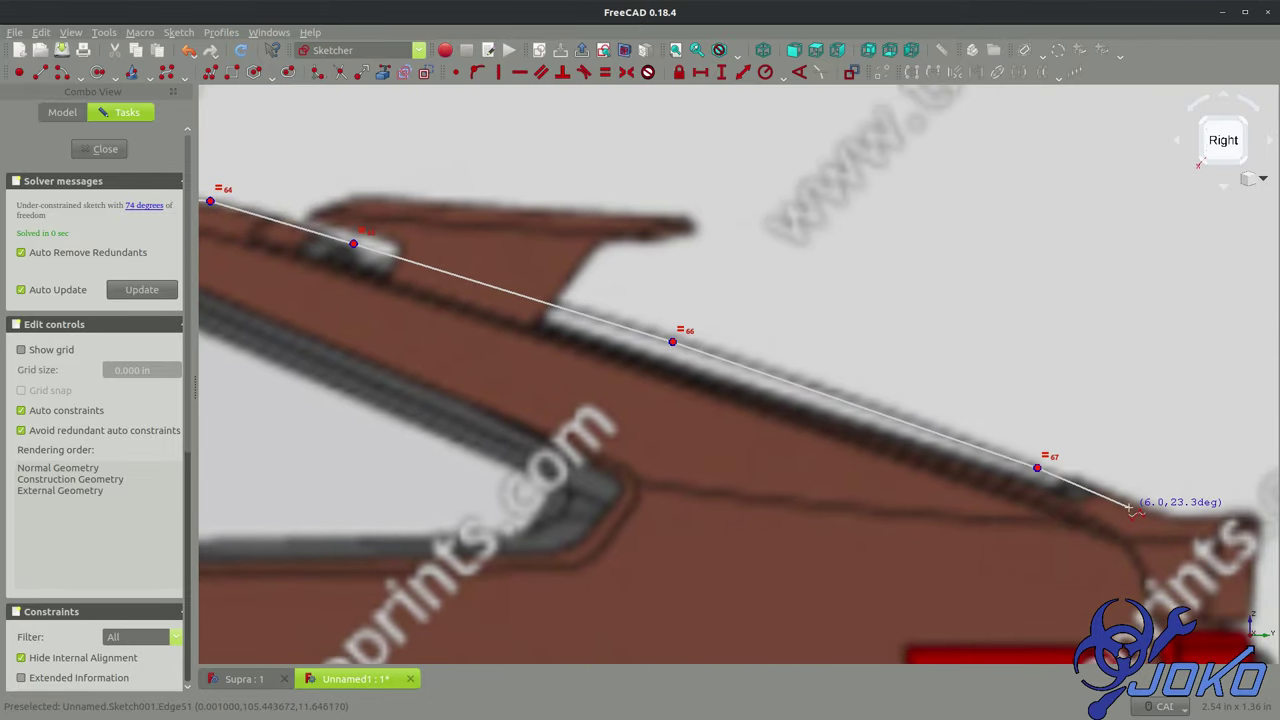
click(1208, 519)
Step: Trace the outline down the tail edge past the tail lights
middle_drag(1208, 519, 671, 400)
scroll(700, 402, up, 3)
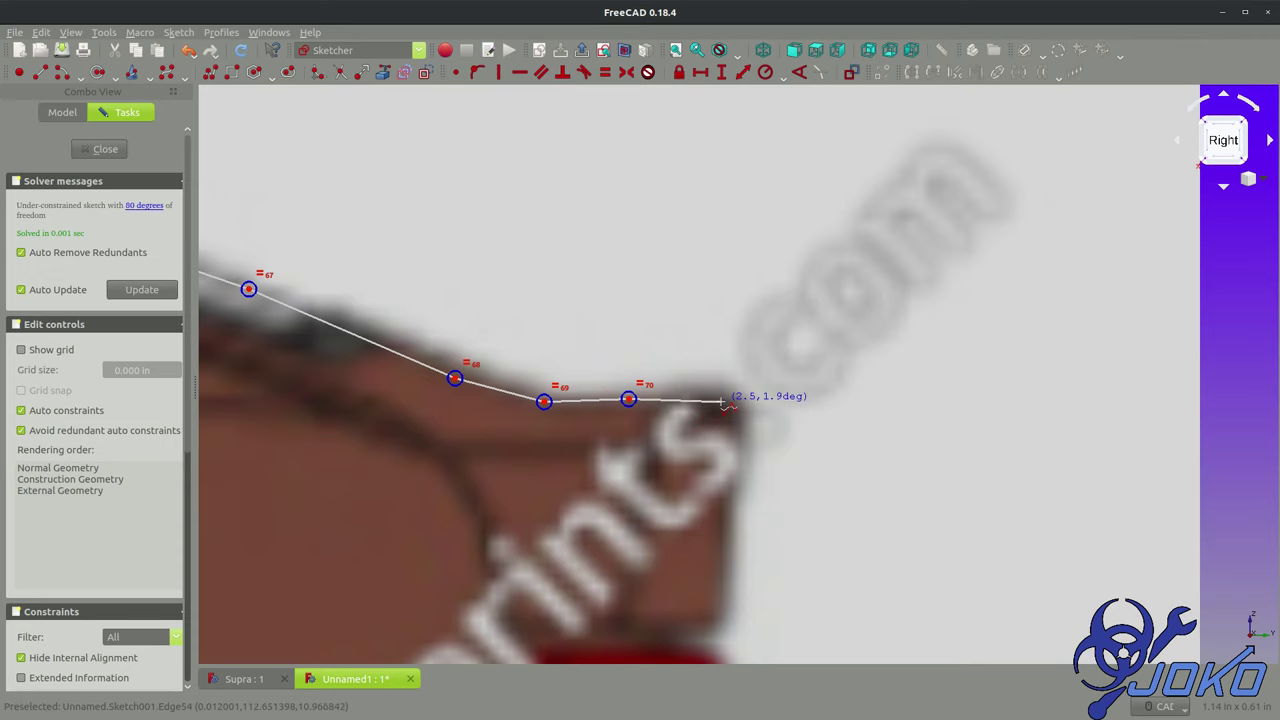
click(730, 407)
click(732, 433)
click(727, 497)
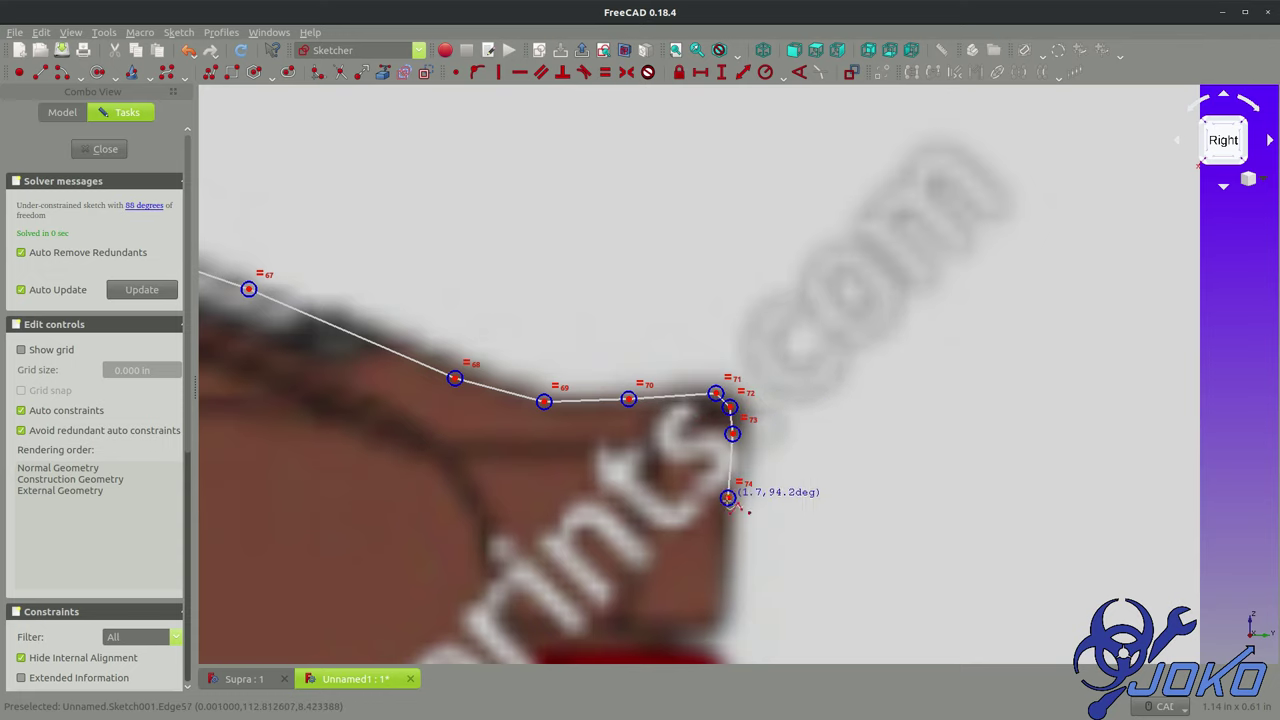
click(727, 622)
scroll(711, 569, up, 3)
middle_drag(711, 569, 597, 100)
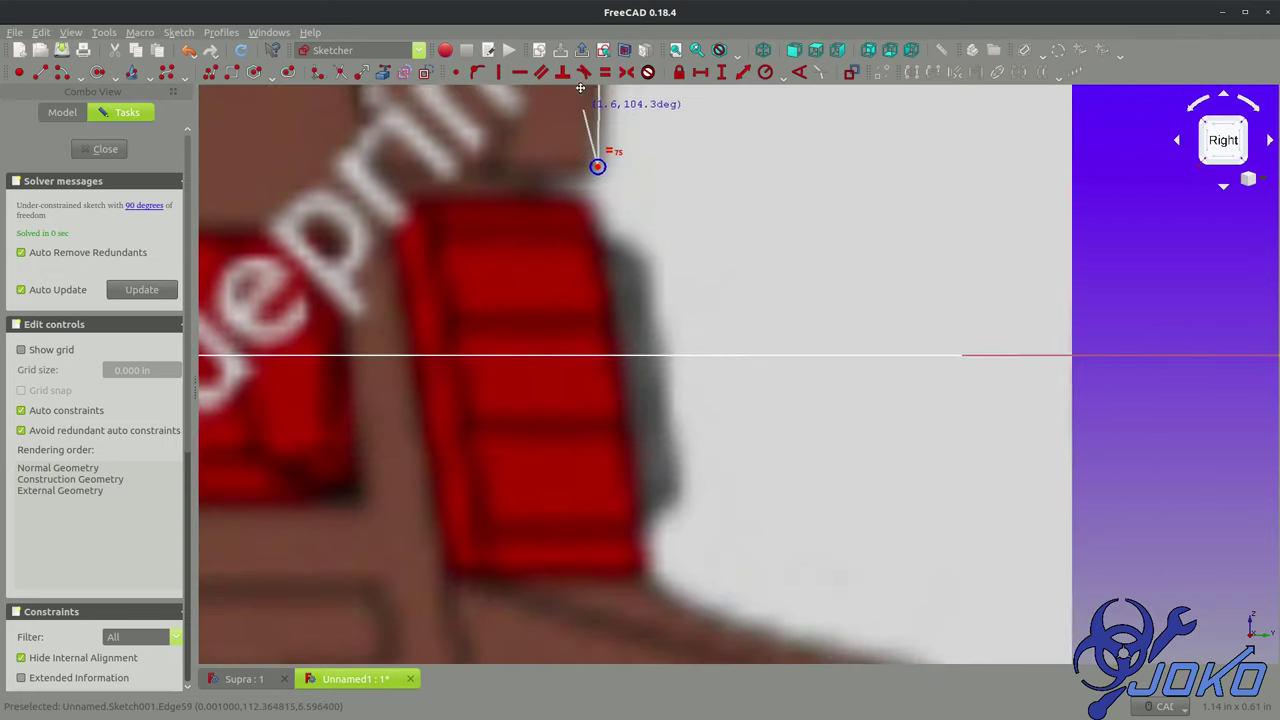
click(594, 247)
click(625, 438)
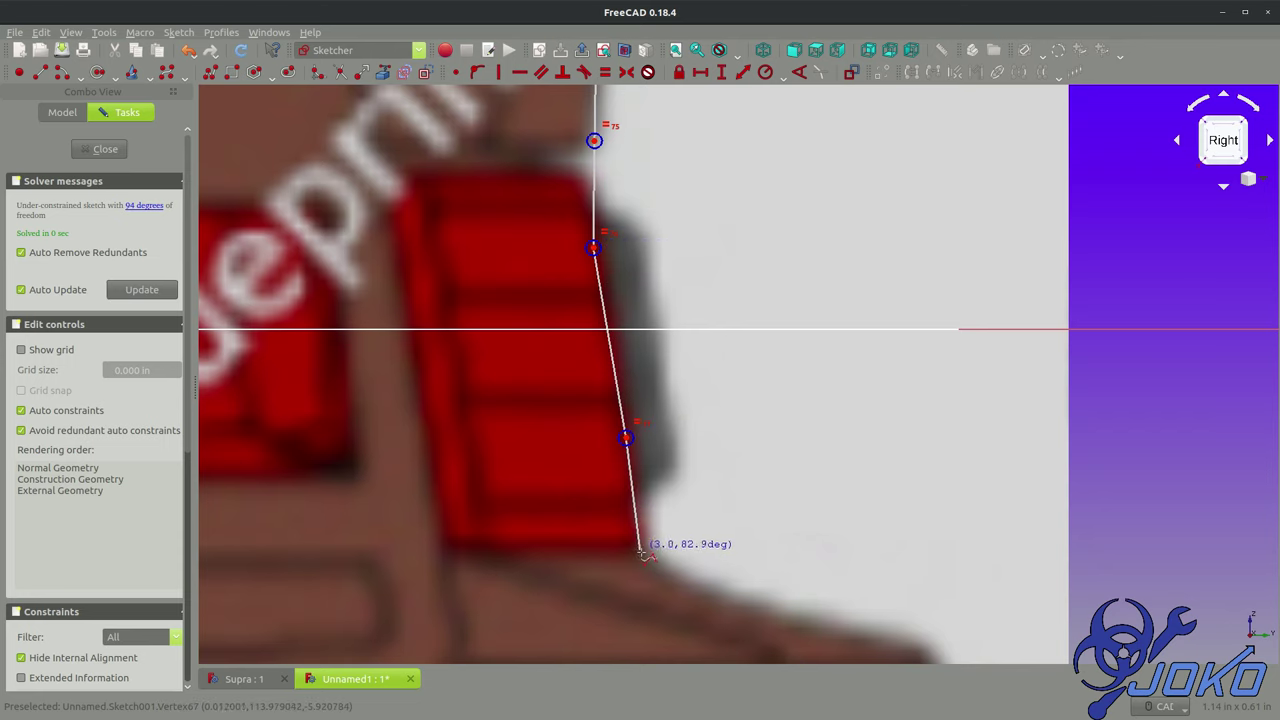
Step: Trace the outline over the rear bumper top and down its rear face
click(646, 555)
mouse_move(710, 596)
middle_down()
mouse_move(560, 462)
mouse_move(500, 369)
middle_up()
click(571, 393)
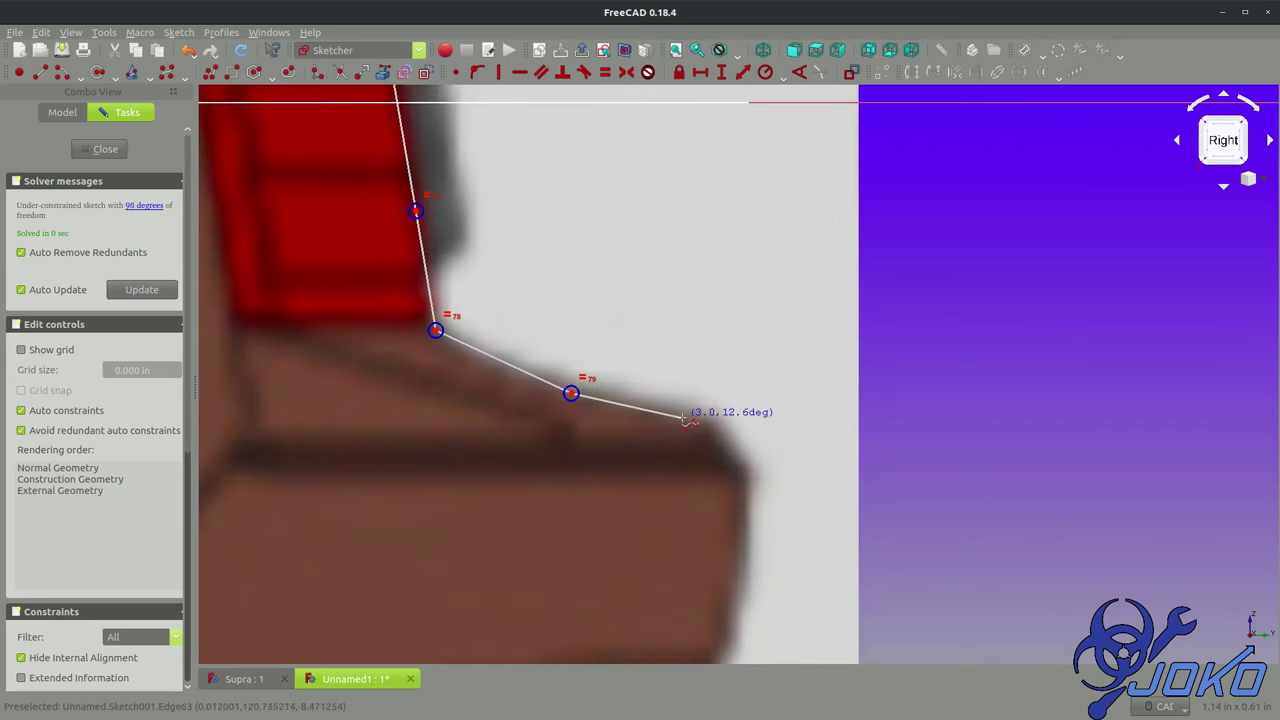
click(683, 417)
click(725, 430)
click(751, 477)
click(747, 540)
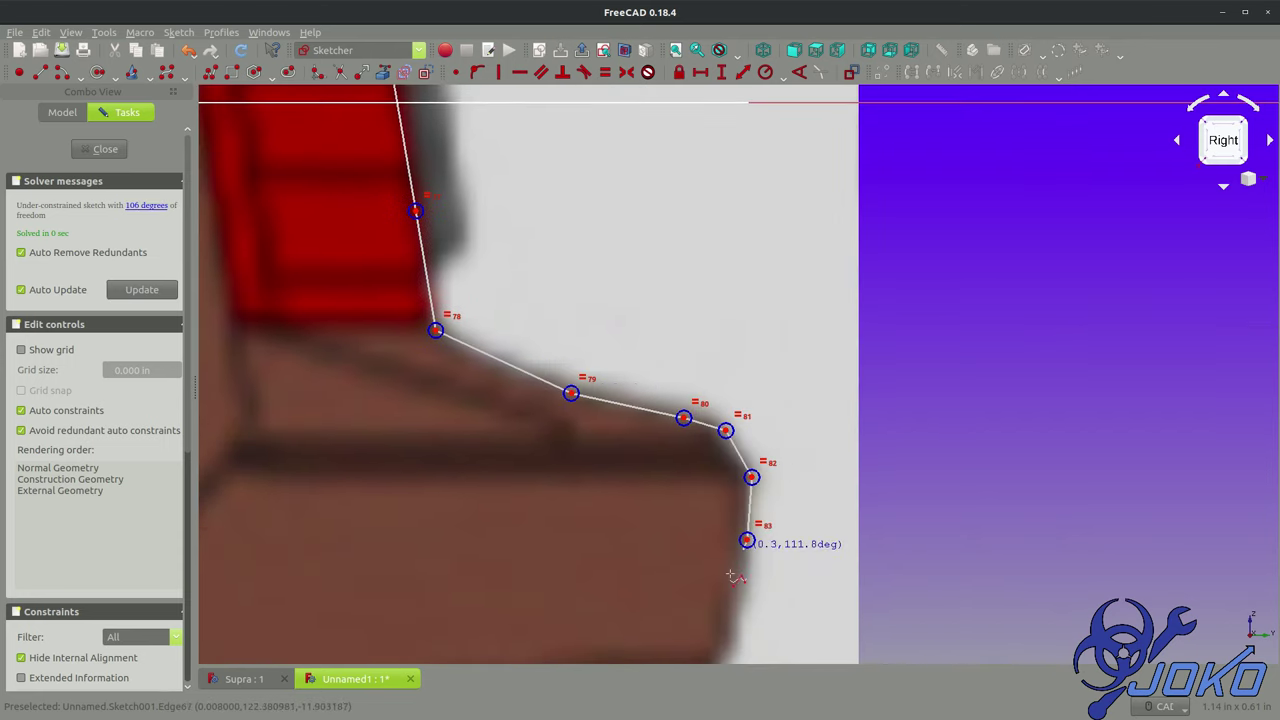
click(720, 632)
Step: Continue around the bumper's lower corner and along its underside
middle_drag(723, 655, 898, 352)
click(883, 382)
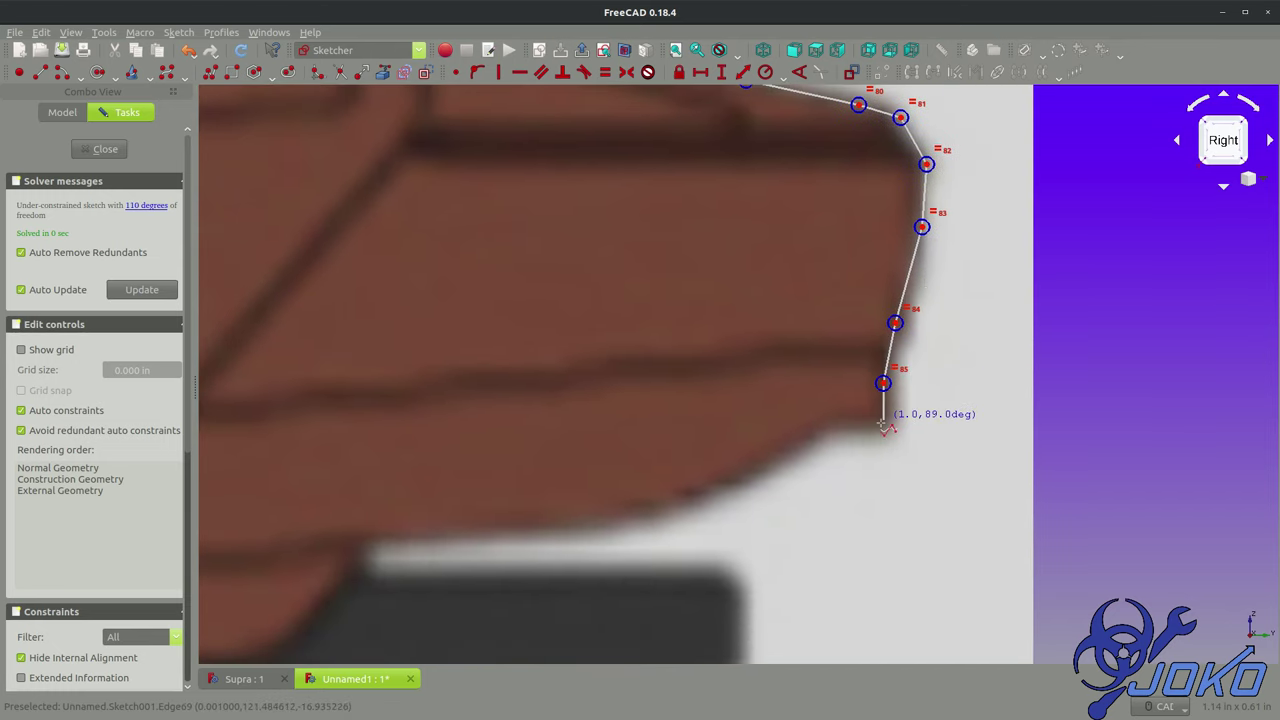
click(881, 424)
click(820, 427)
click(749, 457)
click(630, 502)
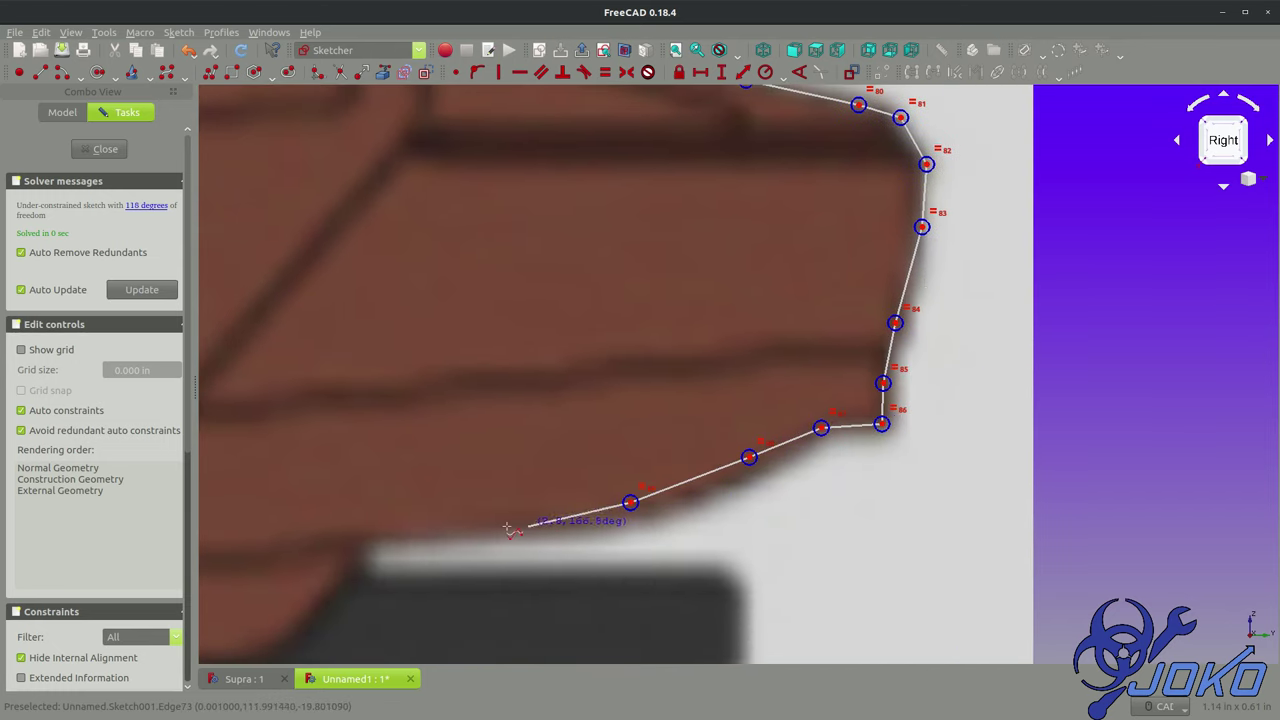
click(469, 524)
click(363, 538)
Step: Run the outline along the lower body edge to the rear wheel arch, then view the whole car obliquely
middle_drag(365, 576, 925, 200)
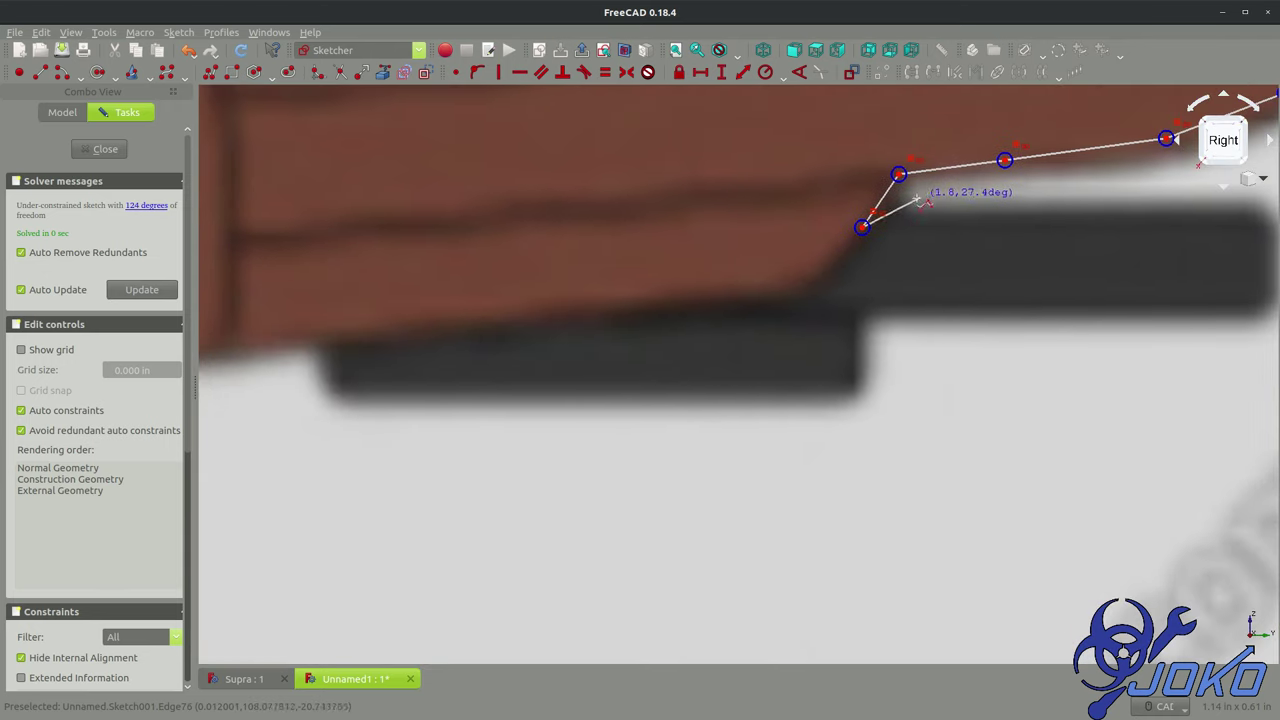
click(682, 300)
click(306, 334)
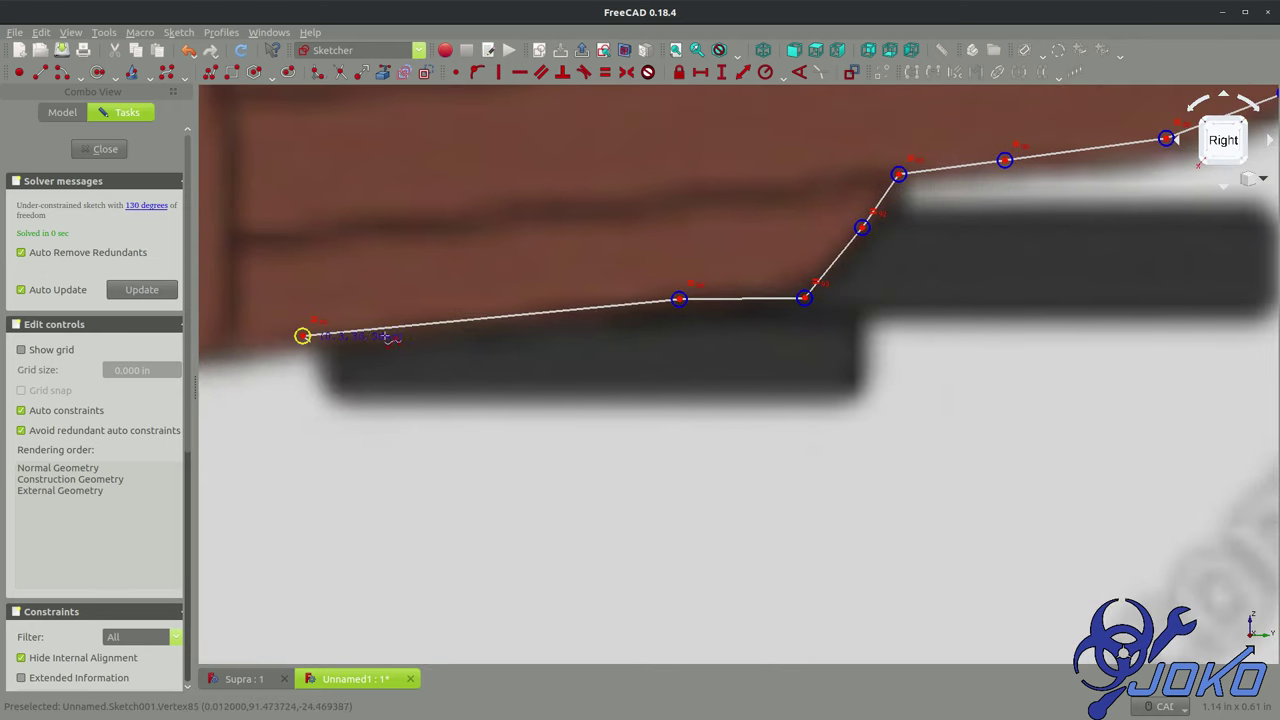
middle_drag(306, 334, 714, 271)
click(610, 282)
scroll(648, 329, down, 5)
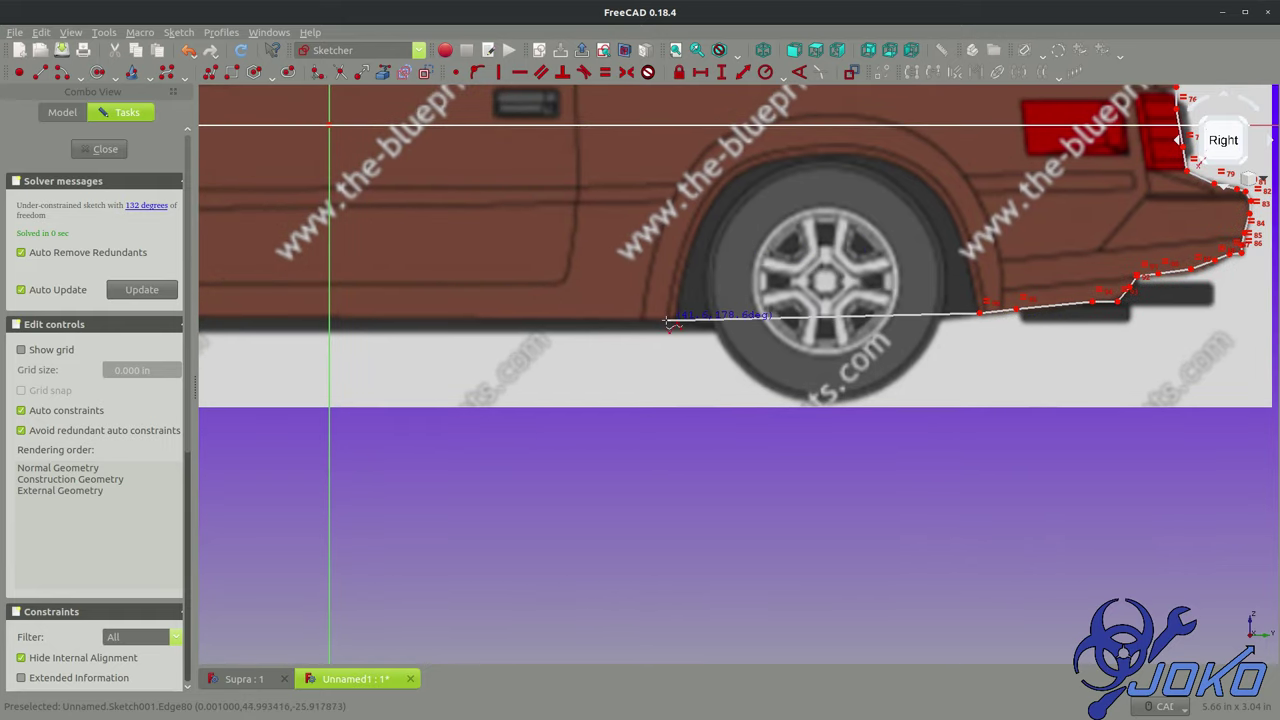
click(669, 318)
key(Right)
key(Right)
key(Right)
click(925, 314)
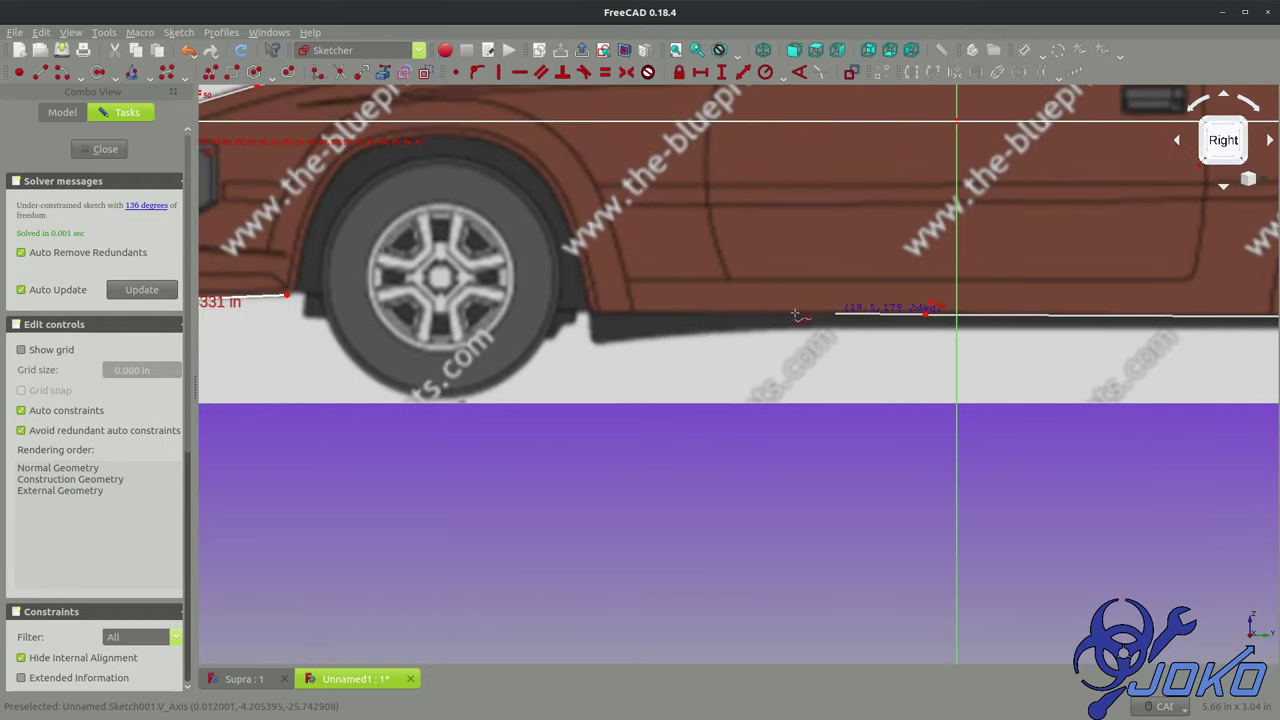
click(658, 313)
click(592, 308)
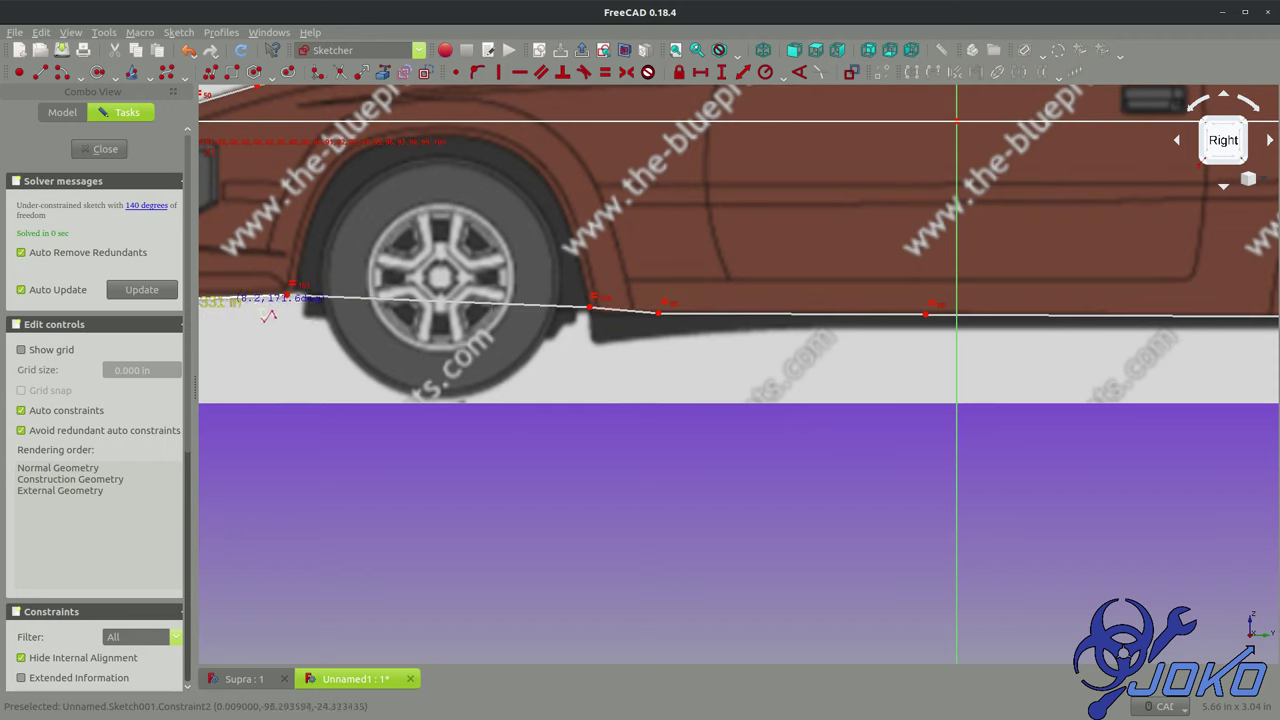
scroll(372, 342, down, 5)
middle_drag(372, 342, 250, 250)
Step: Close the side outline sketch, create Body002, and start a new sketch in it
click(104, 149)
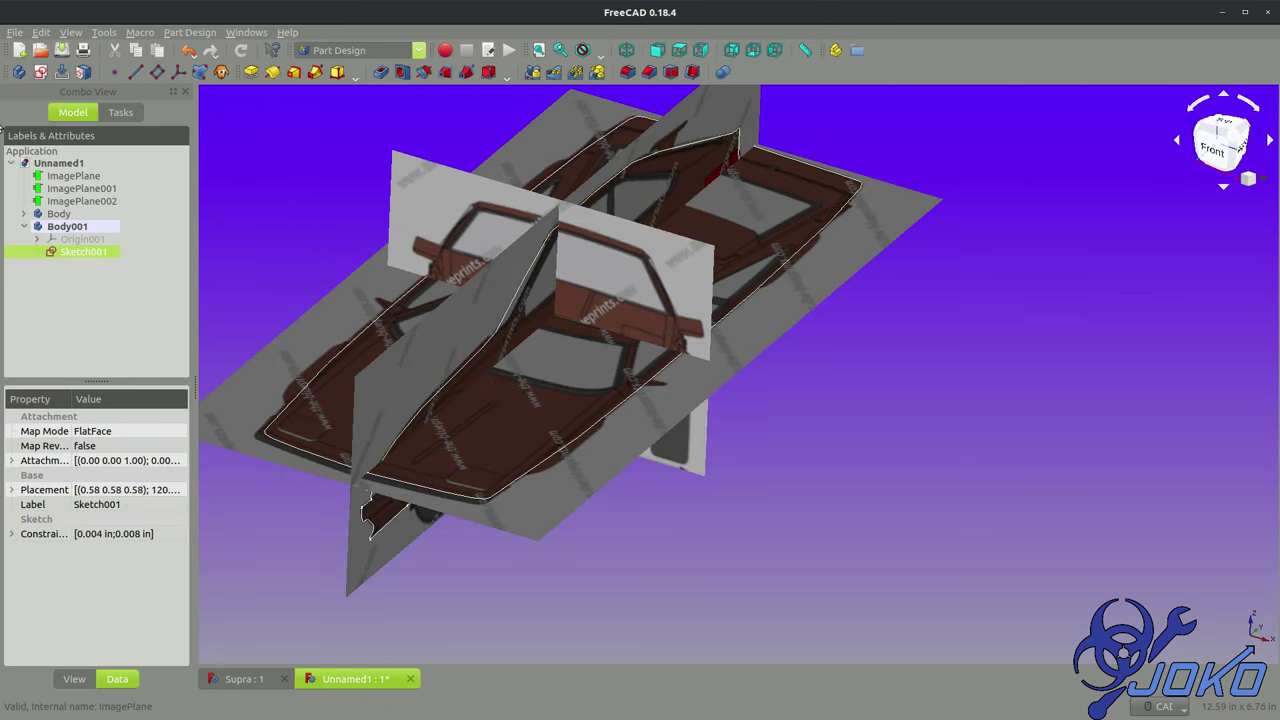
click(234, 189)
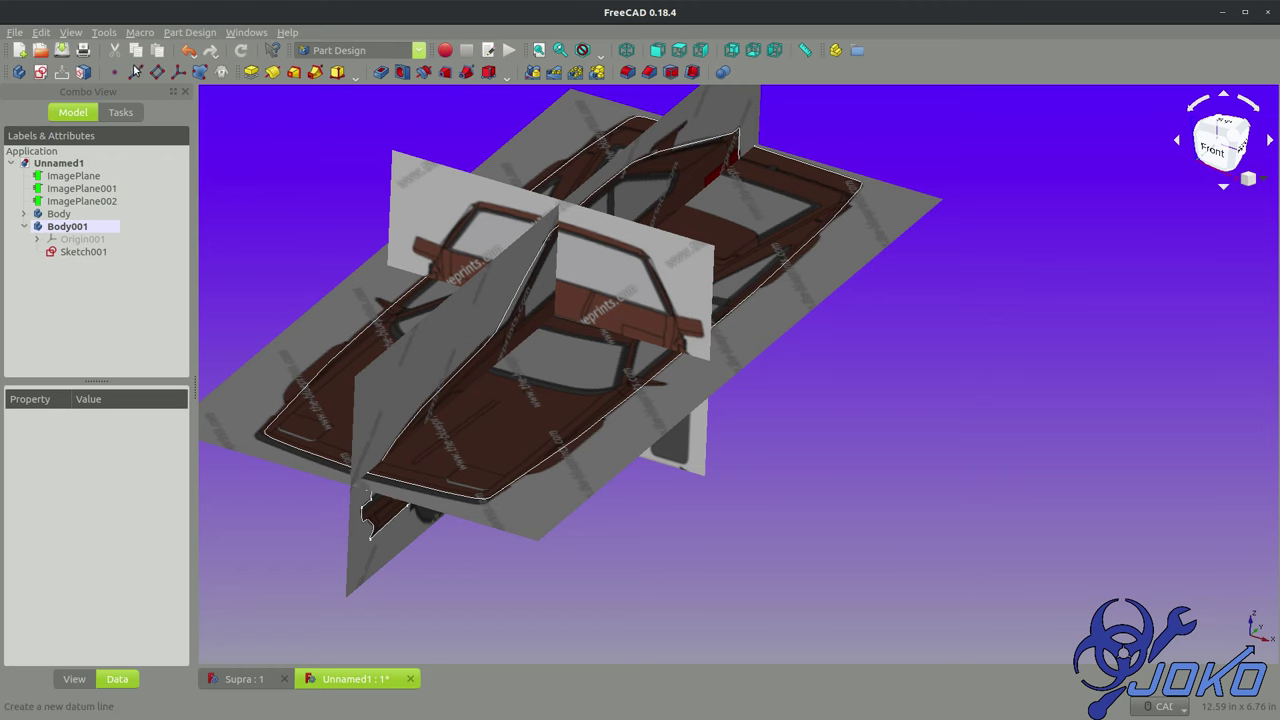
click(41, 72)
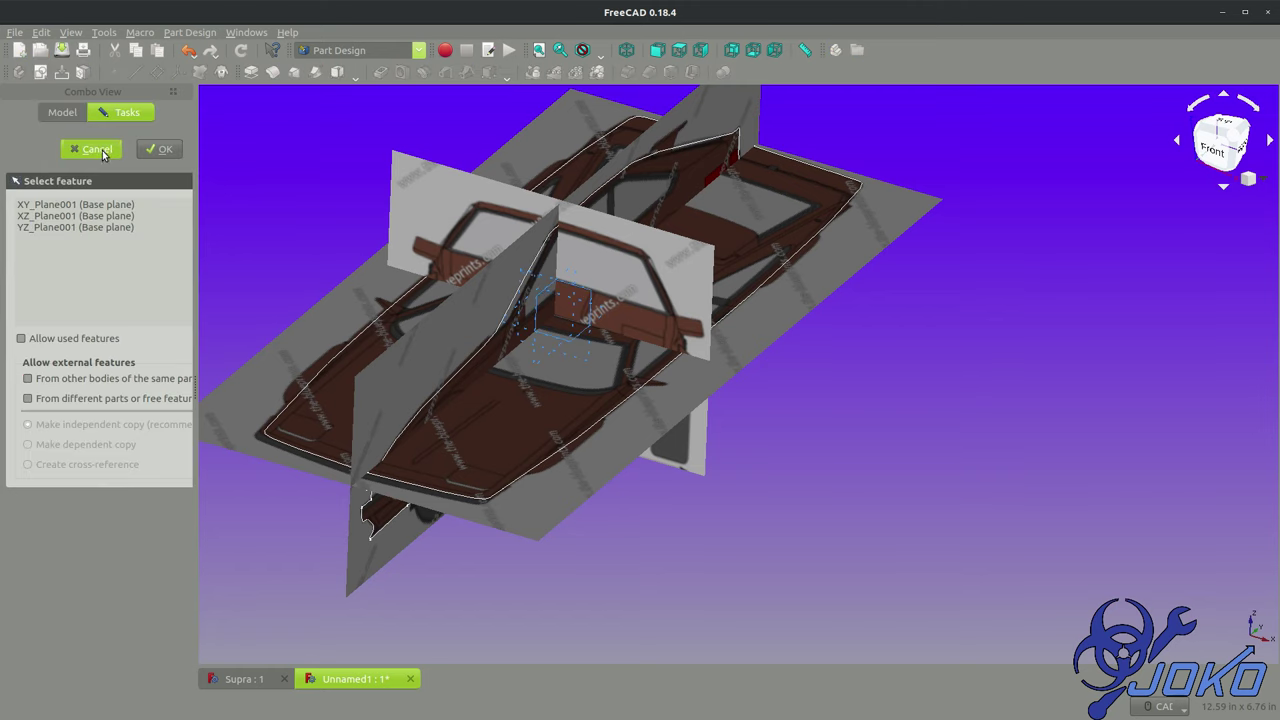
click(80, 151)
click(14, 73)
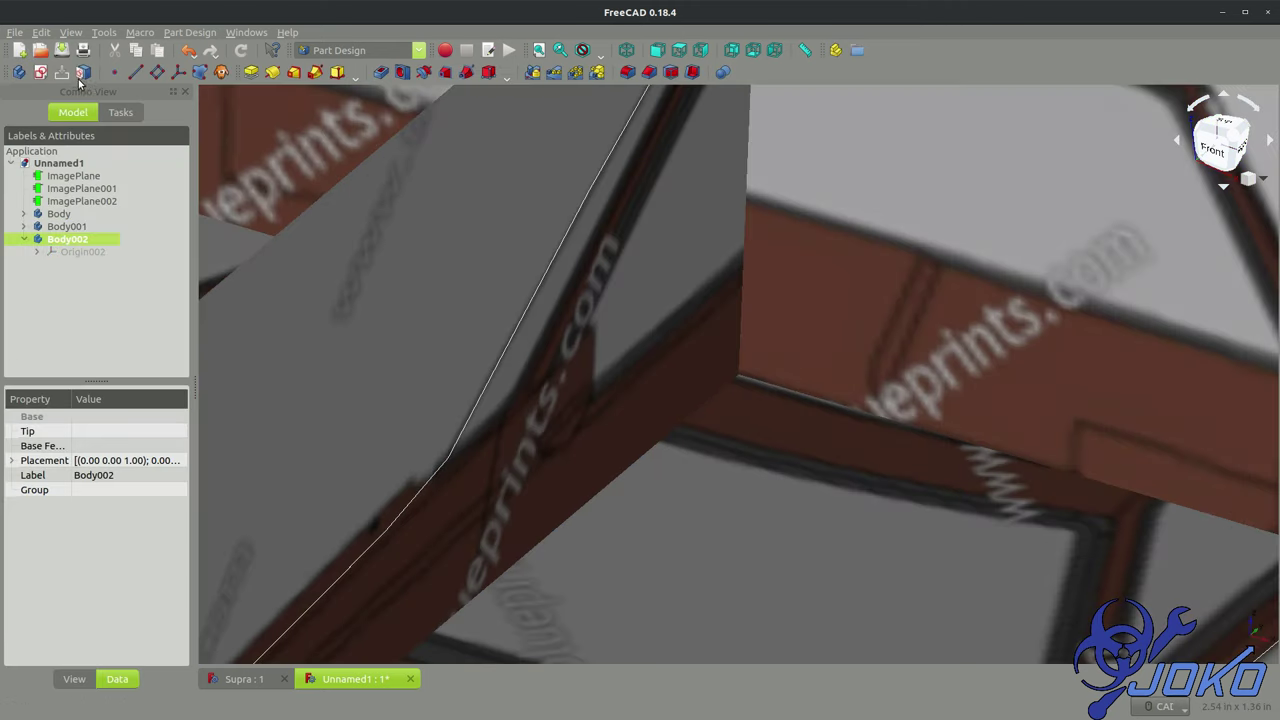
click(41, 73)
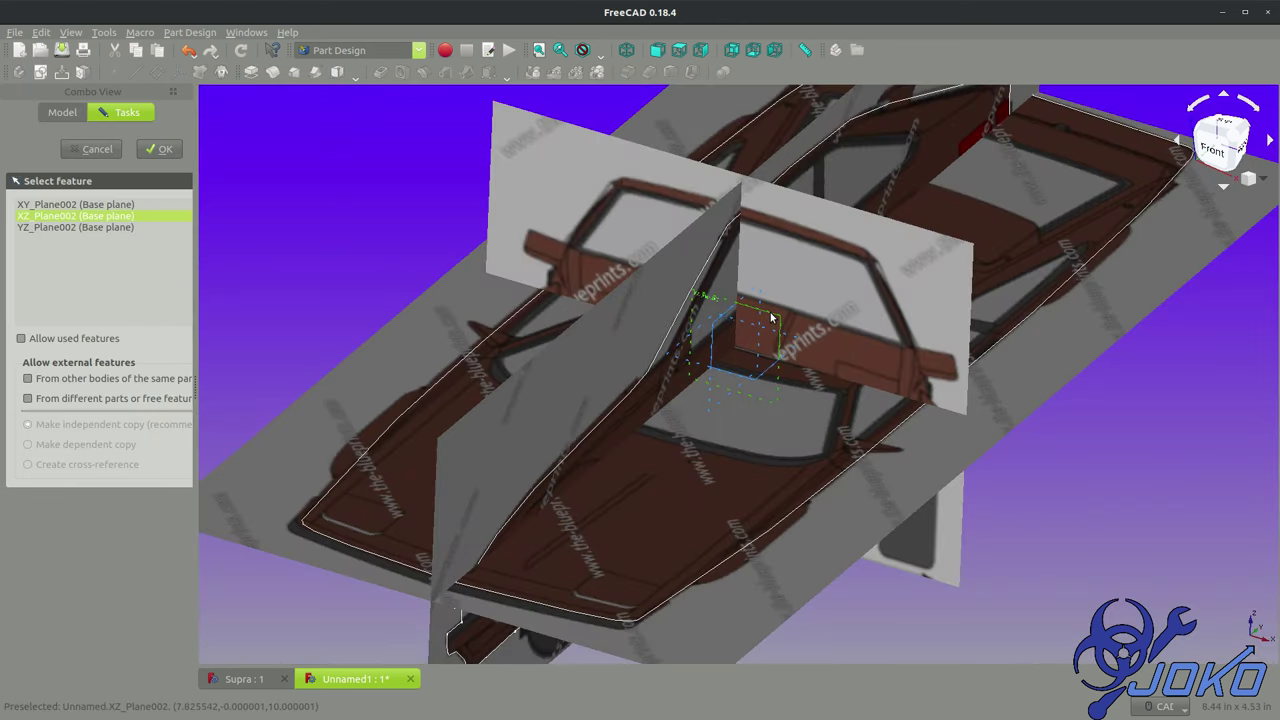
Step: On the XZ plane, start a B-spline across the roof and down the pillar
click(160, 149)
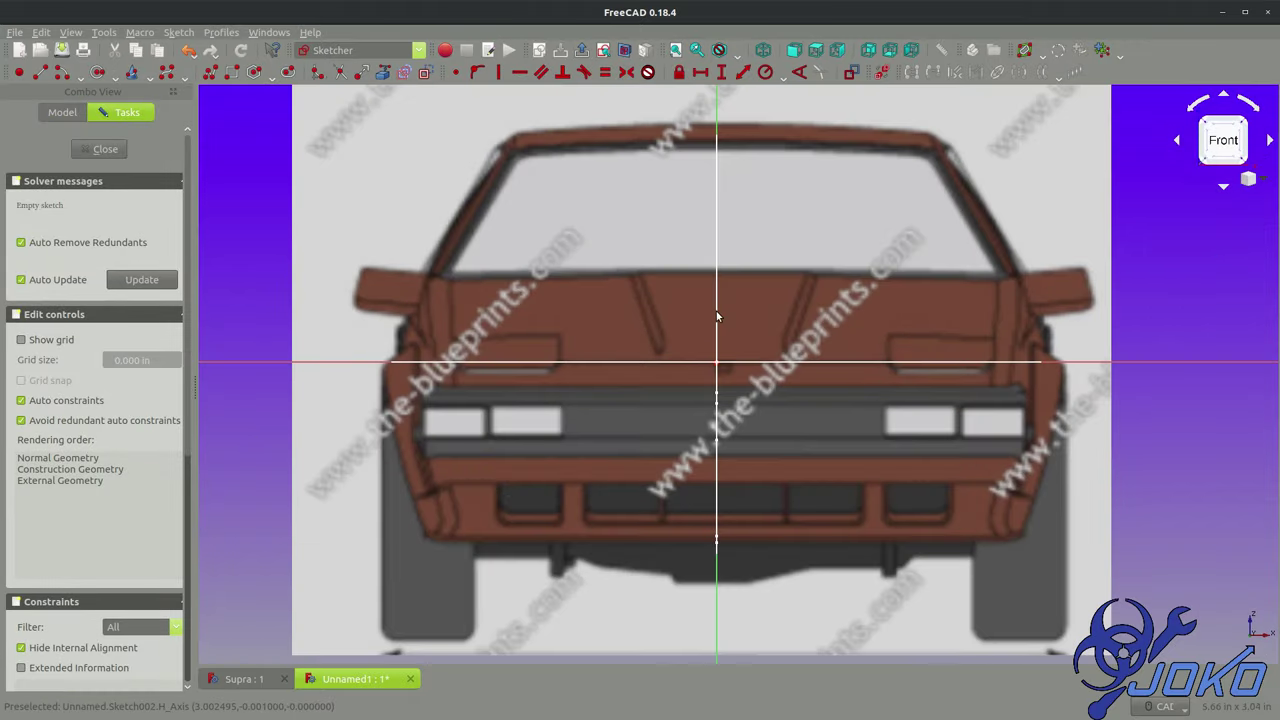
click(166, 72)
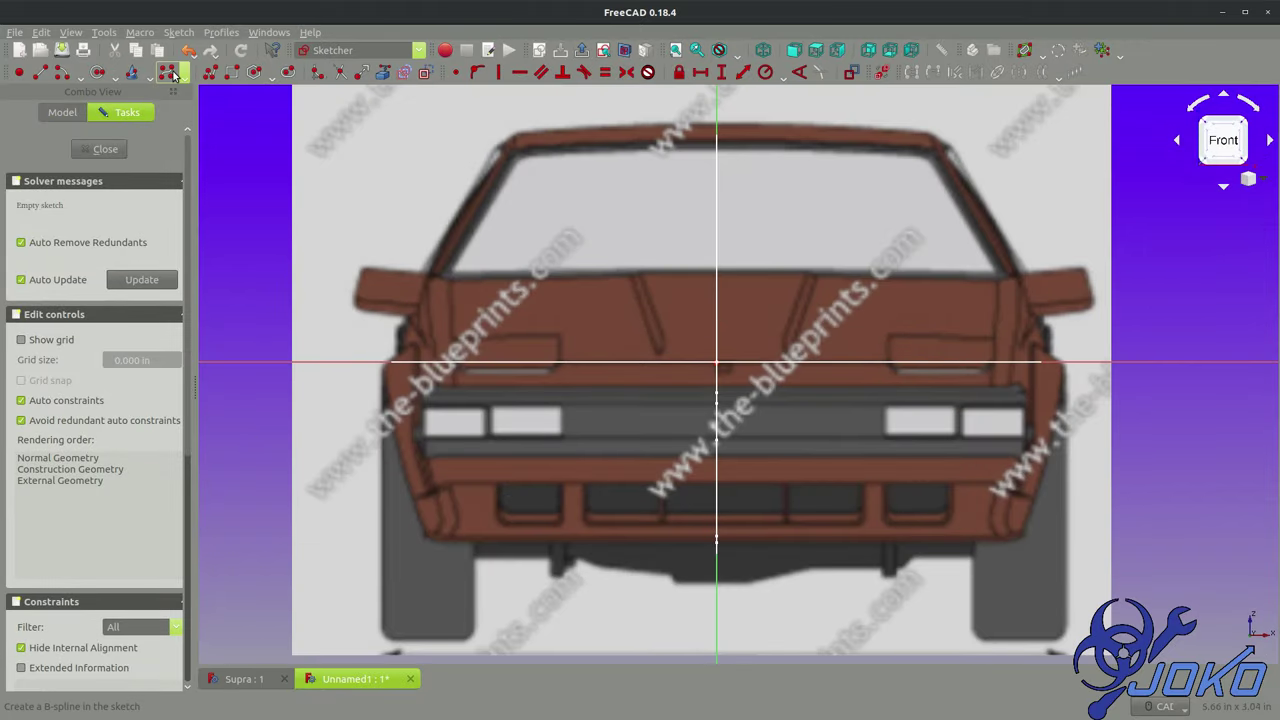
scroll(491, 150, up, 6)
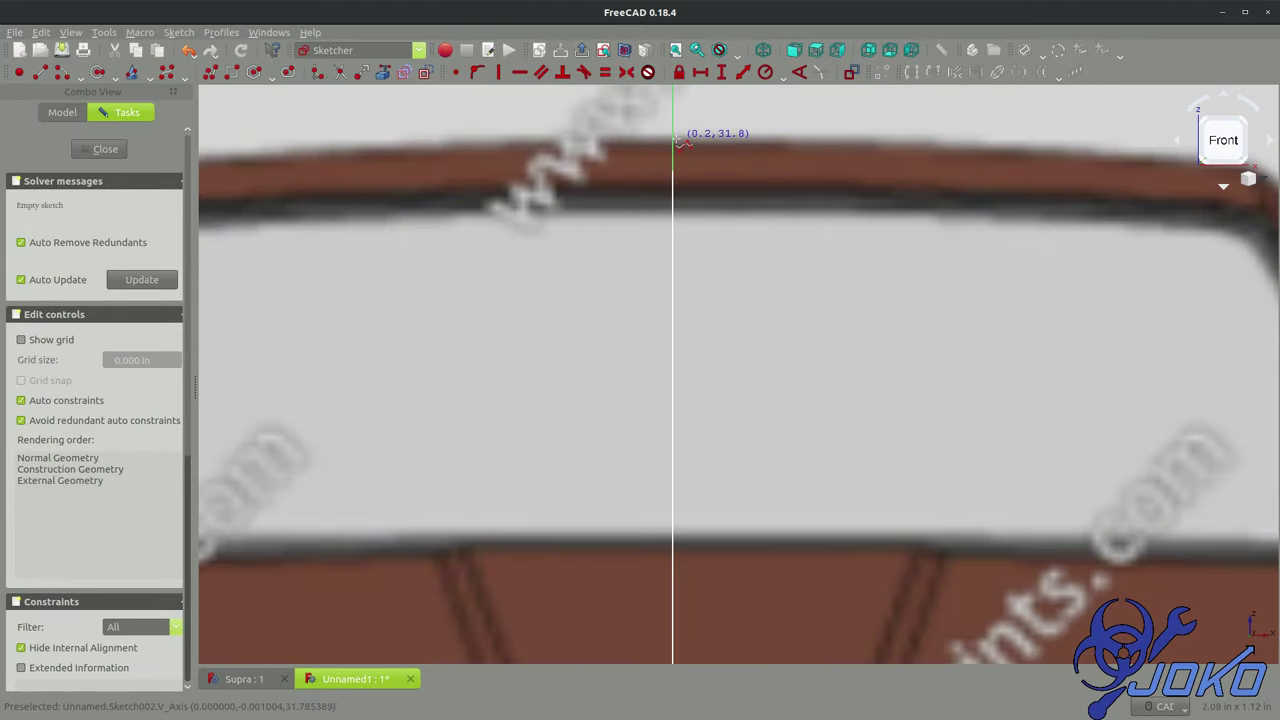
click(673, 140)
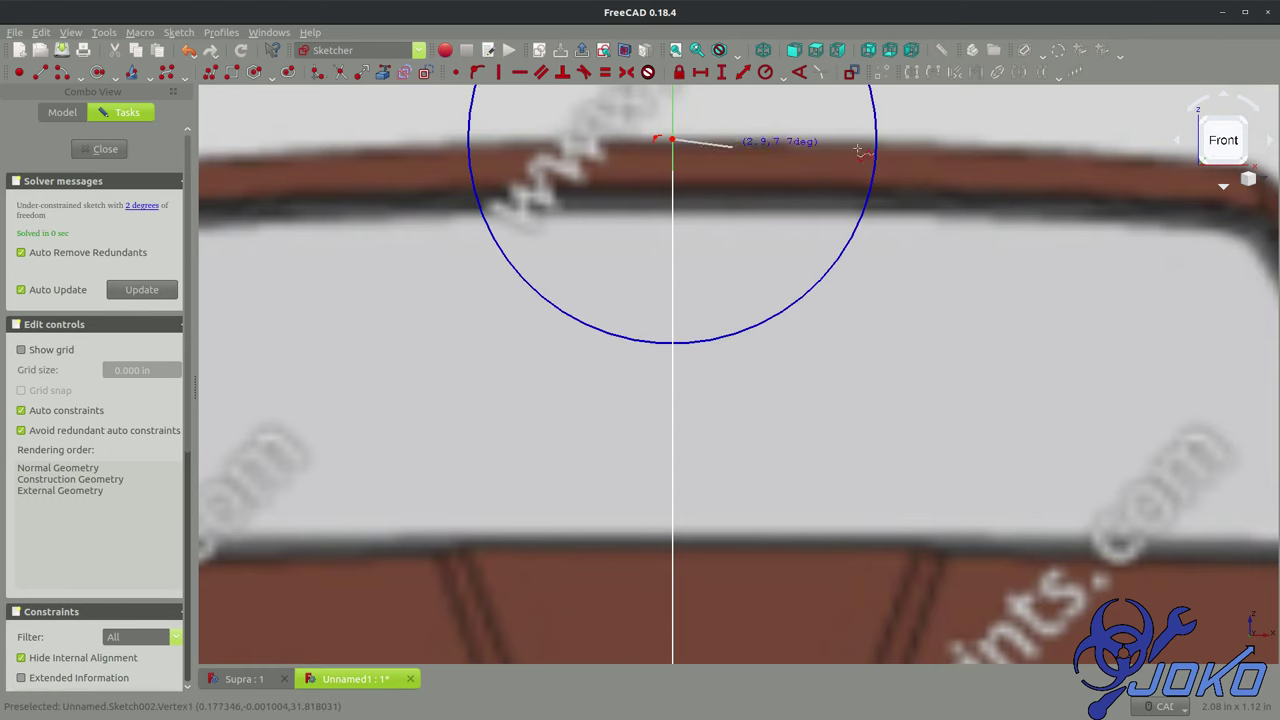
click(723, 137)
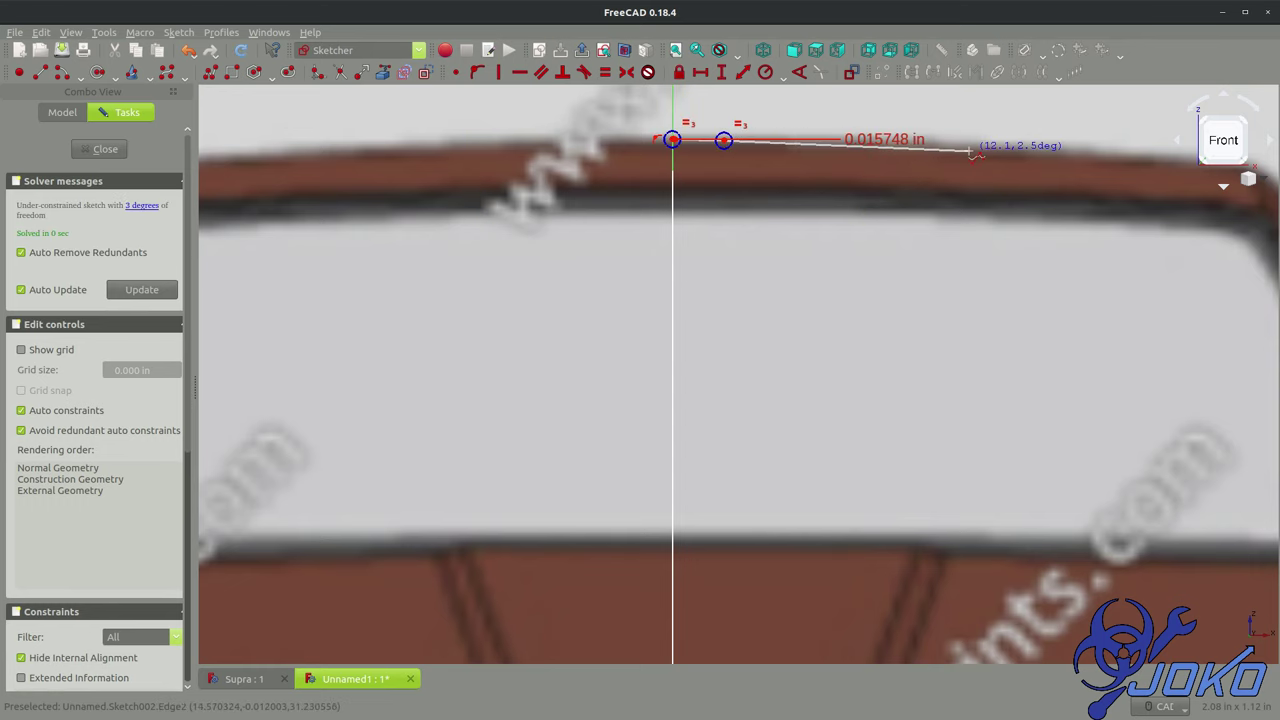
click(976, 152)
mouse_move(986, 150)
middle_down()
mouse_move(920, 166)
mouse_move(645, 142)
middle_up()
click(638, 140)
click(730, 156)
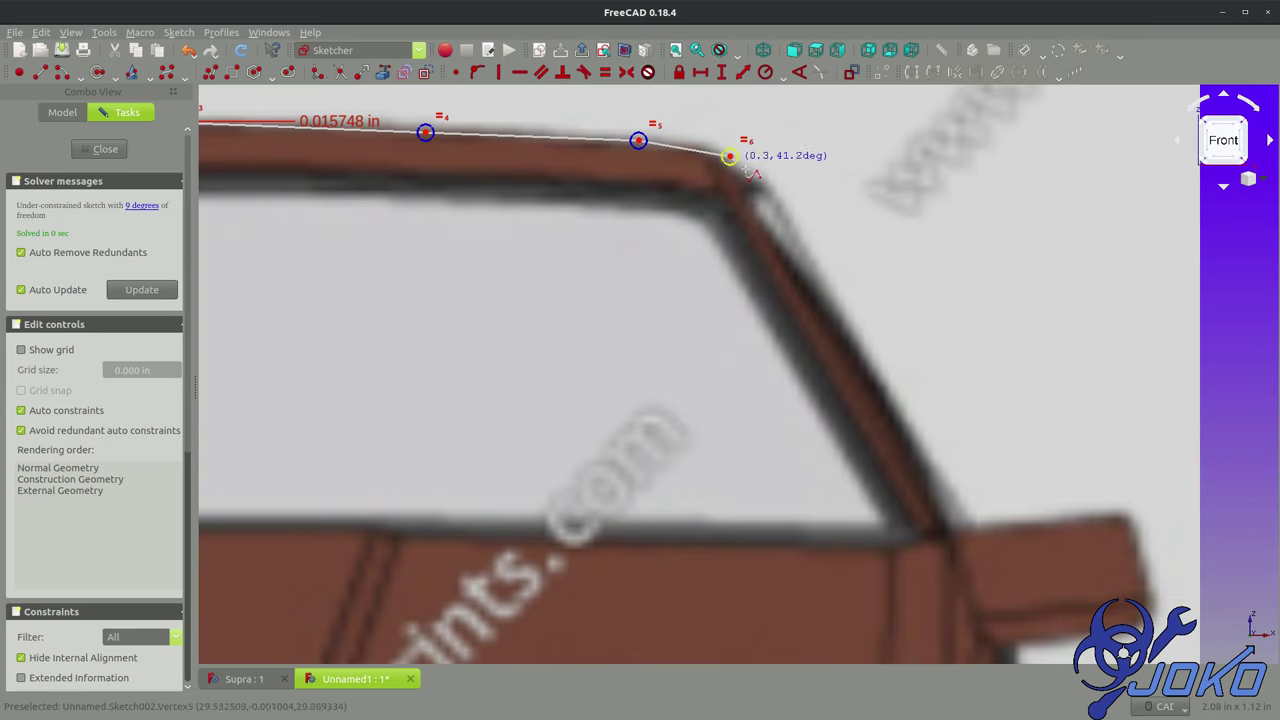
click(772, 192)
click(917, 434)
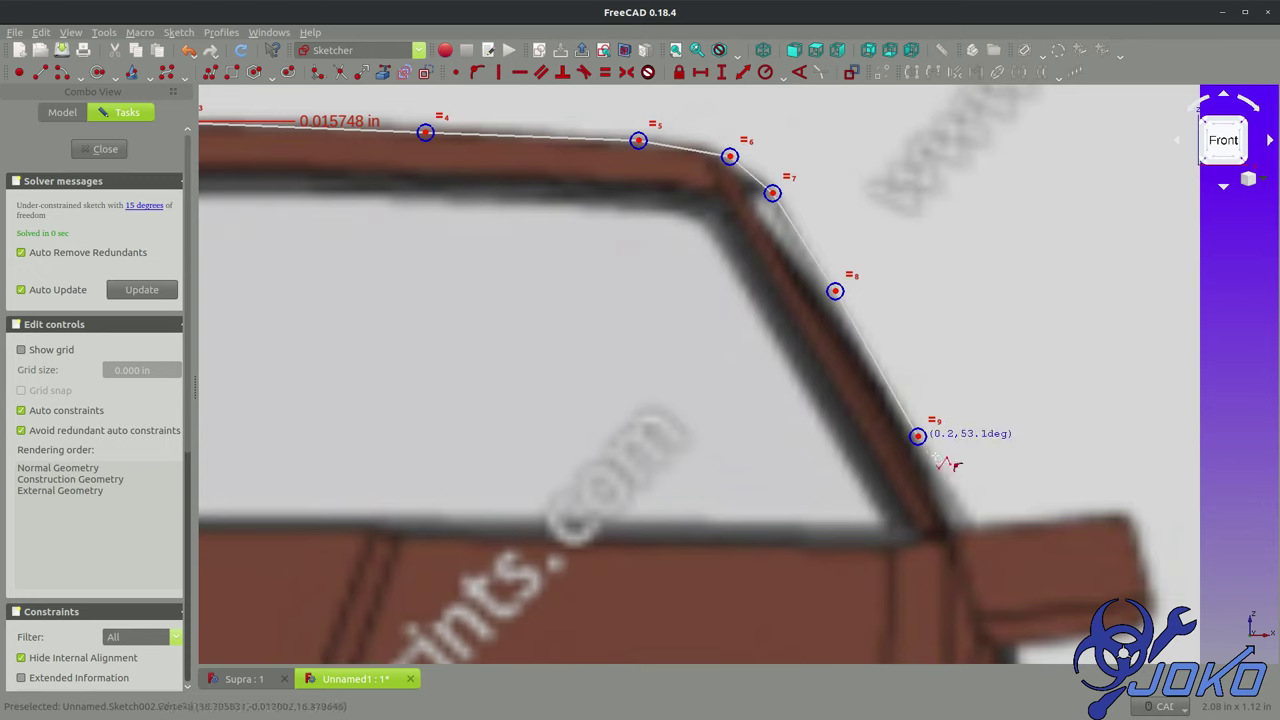
click(954, 520)
Step: Continue the B-spline down the body side to the bottom corner and finish it
mouse_move(954, 520)
middle_down()
mouse_move(837, 286)
mouse_move(737, 132)
middle_up()
click(781, 241)
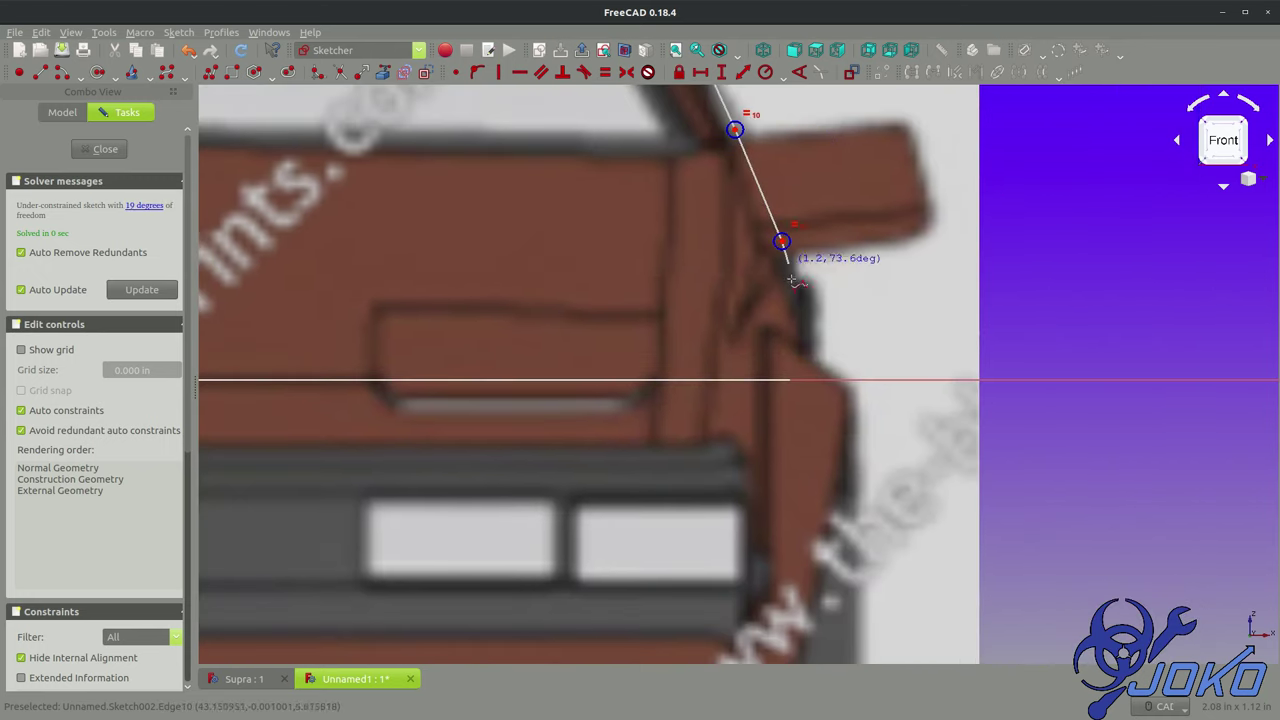
click(799, 305)
click(806, 367)
middle_drag(790, 448, 813, 225)
click(827, 275)
click(784, 402)
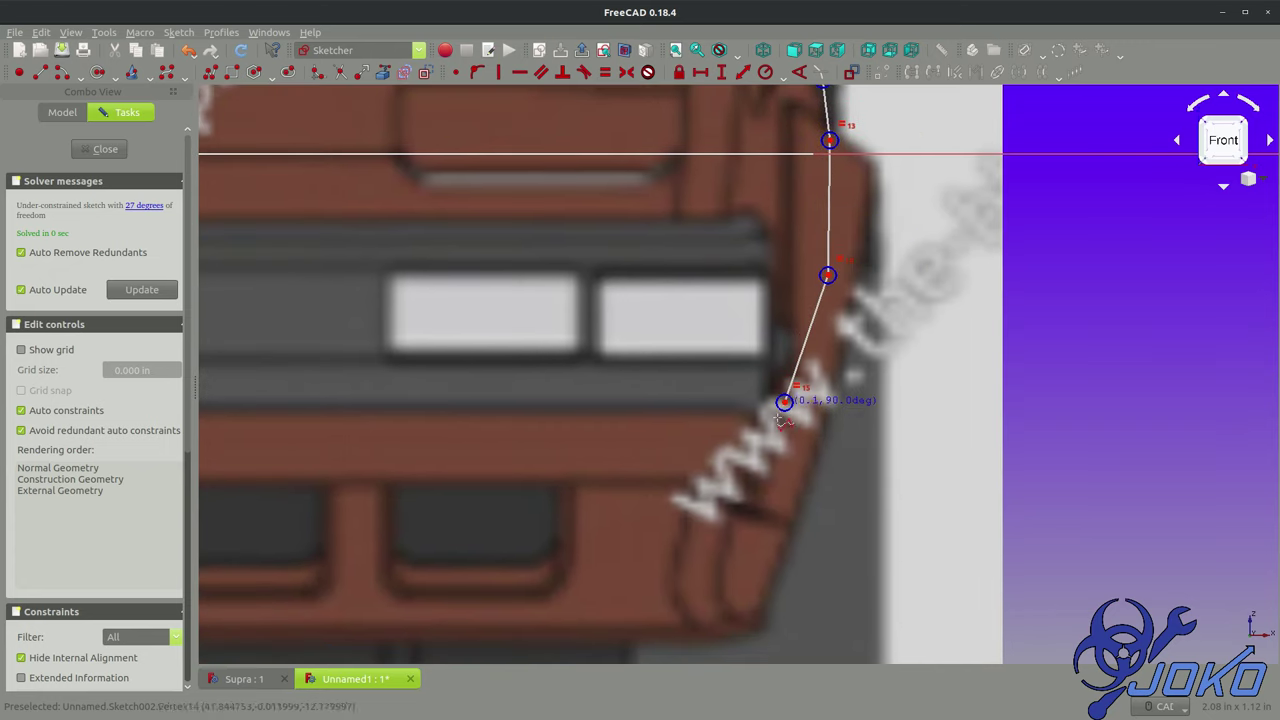
click(733, 546)
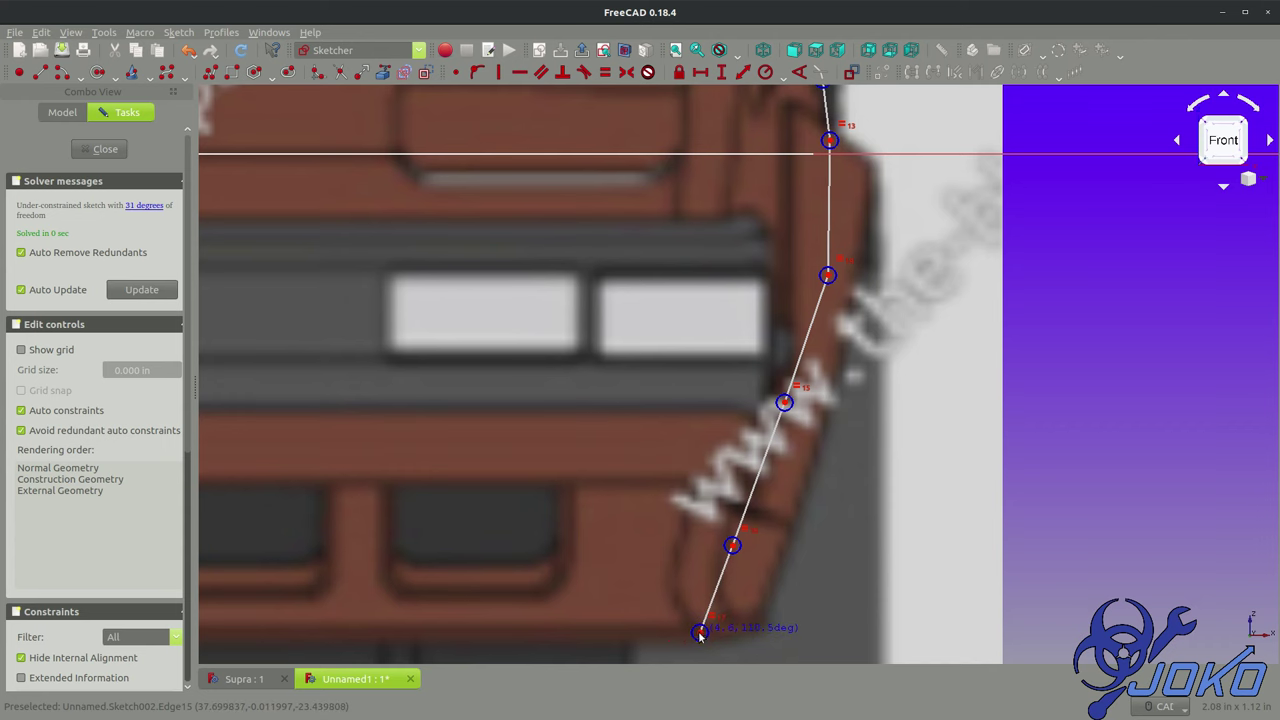
click(699, 632)
scroll(548, 610, down, 5)
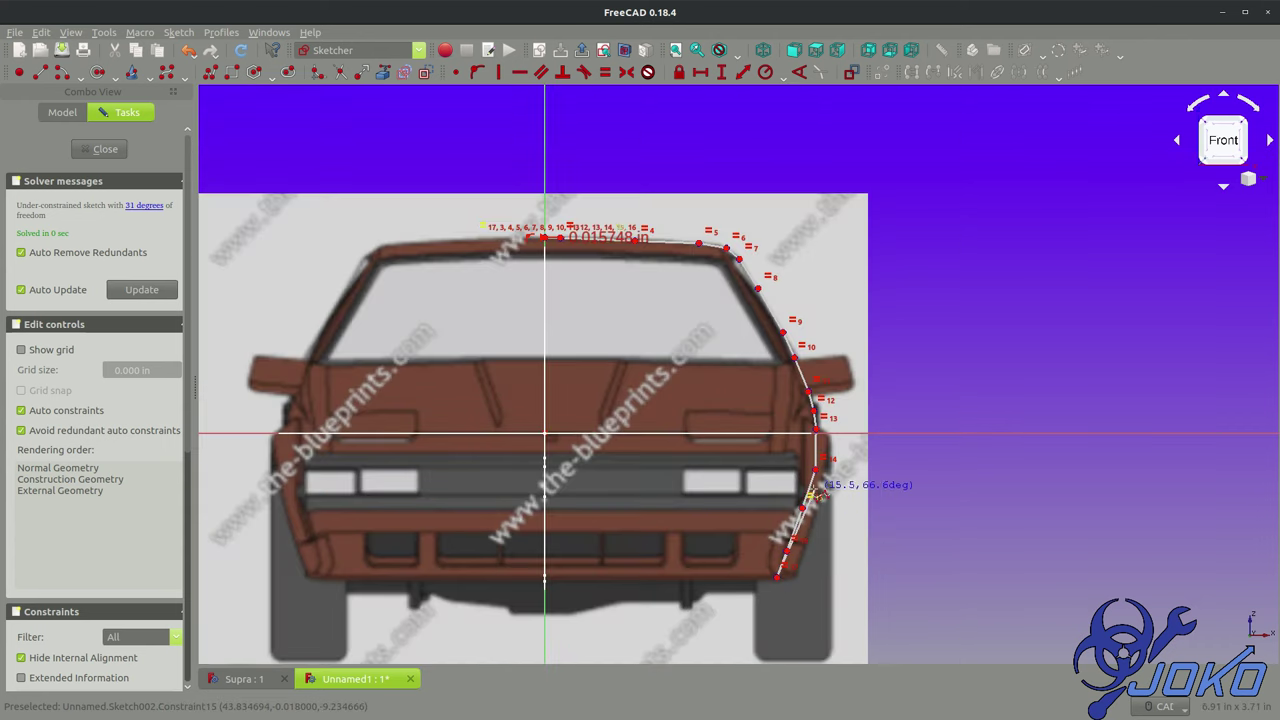
right_click(555, 594)
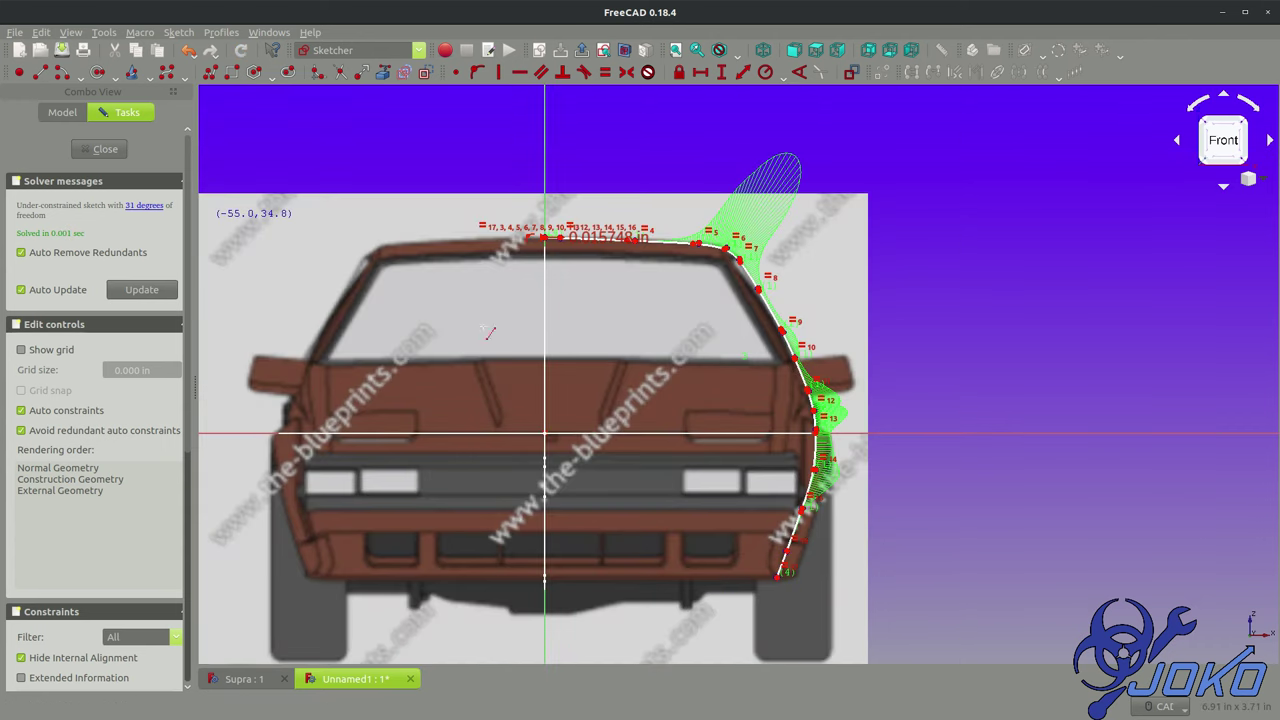
Step: Add a bottom line to the vertical axis, mirror the outline with Symmetry, and close Sketch002
click(778, 577)
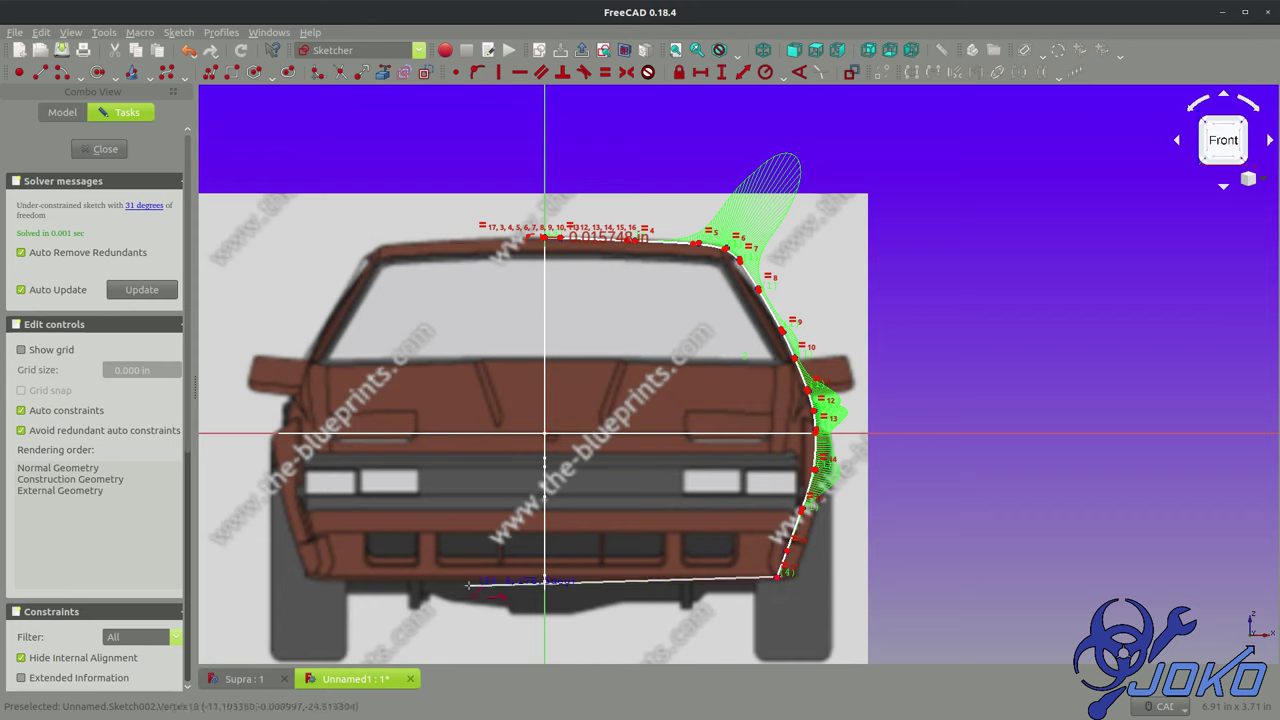
click(544, 577)
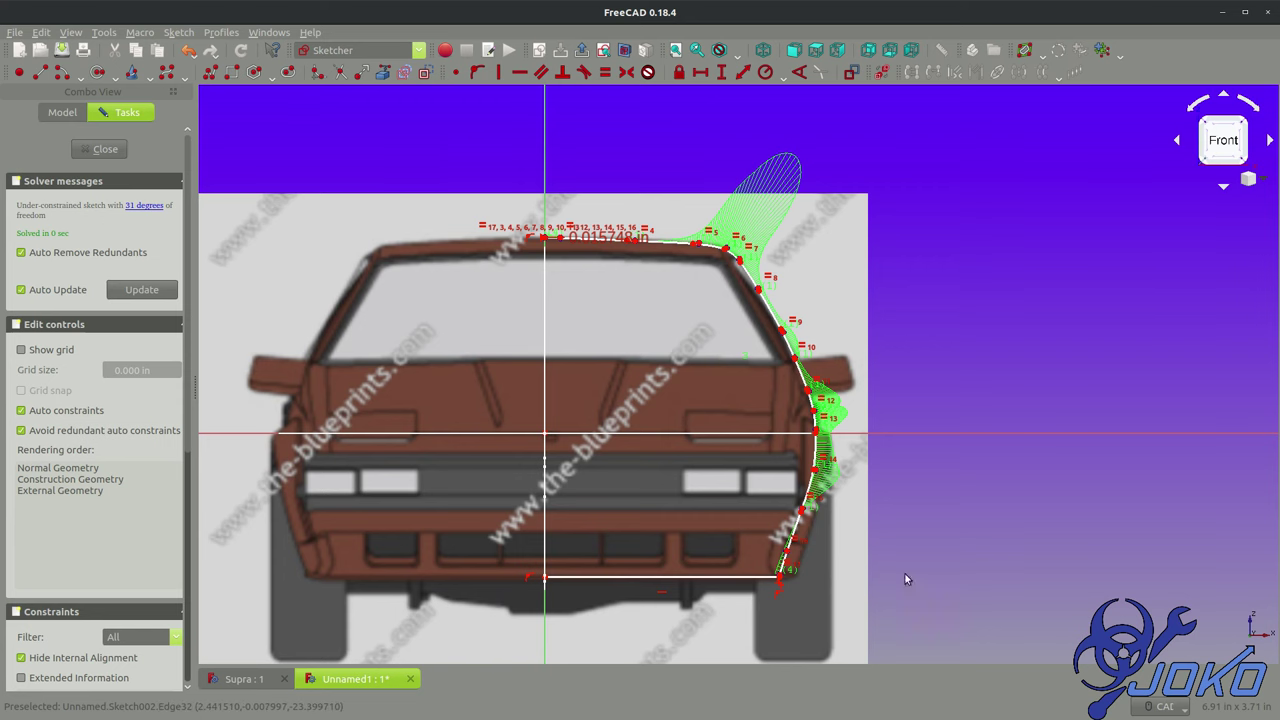
key(Escape)
click(72, 112)
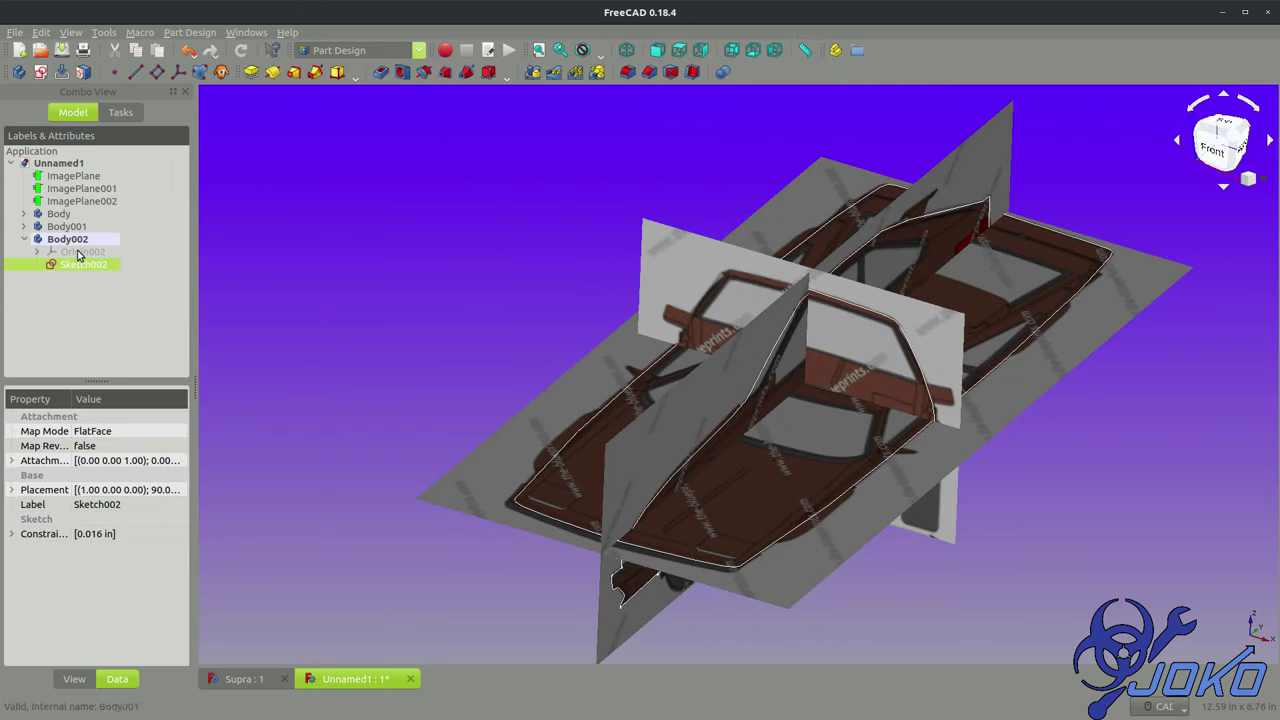
double_click(78, 266)
drag(499, 157, 1120, 566)
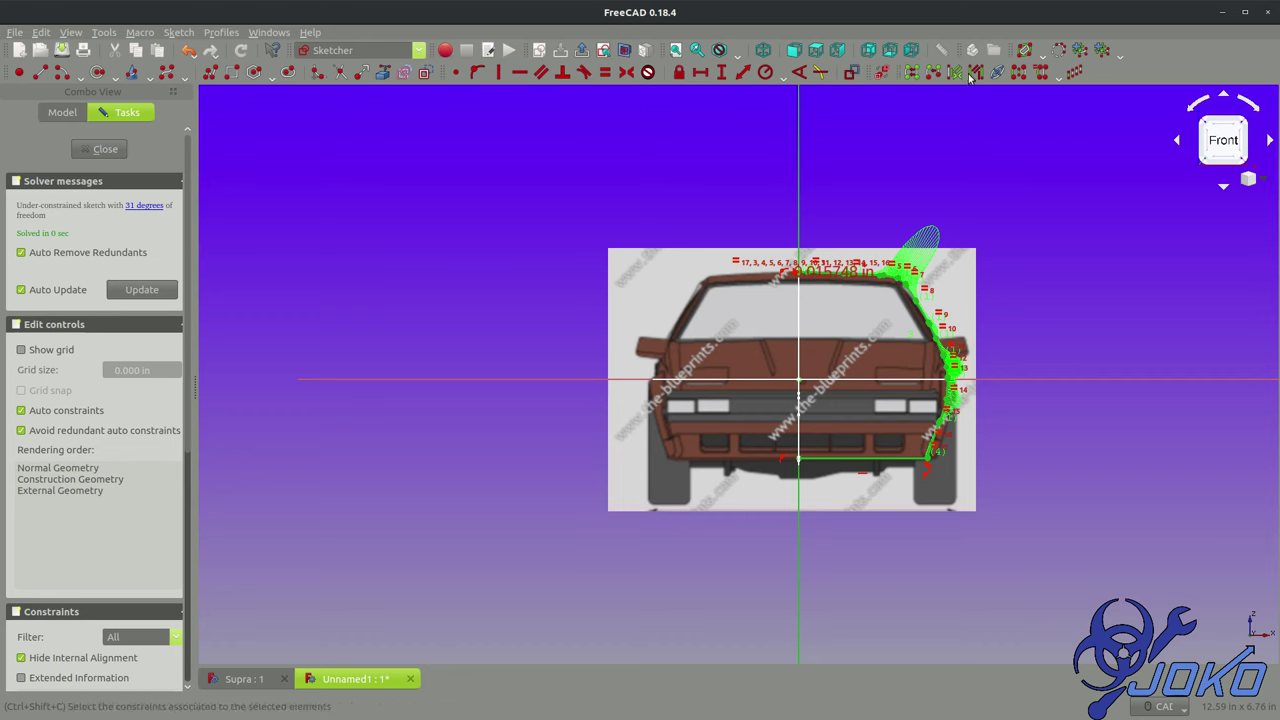
click(1018, 76)
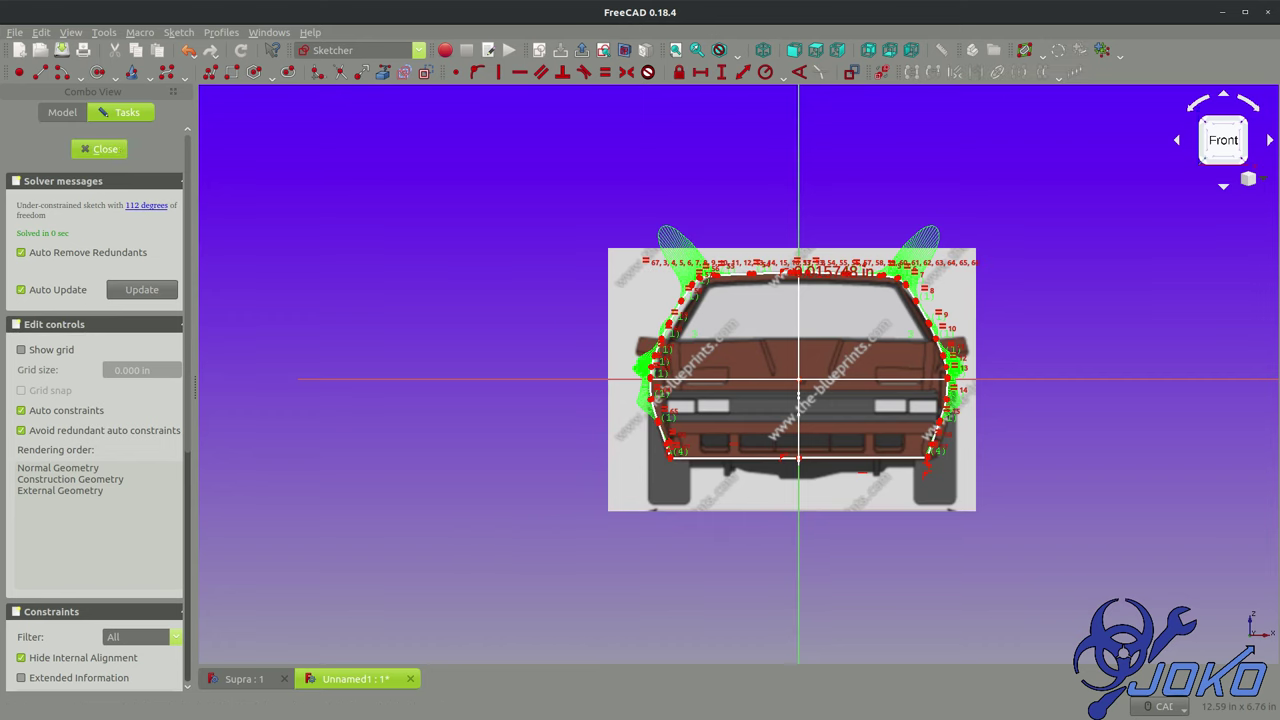
click(105, 148)
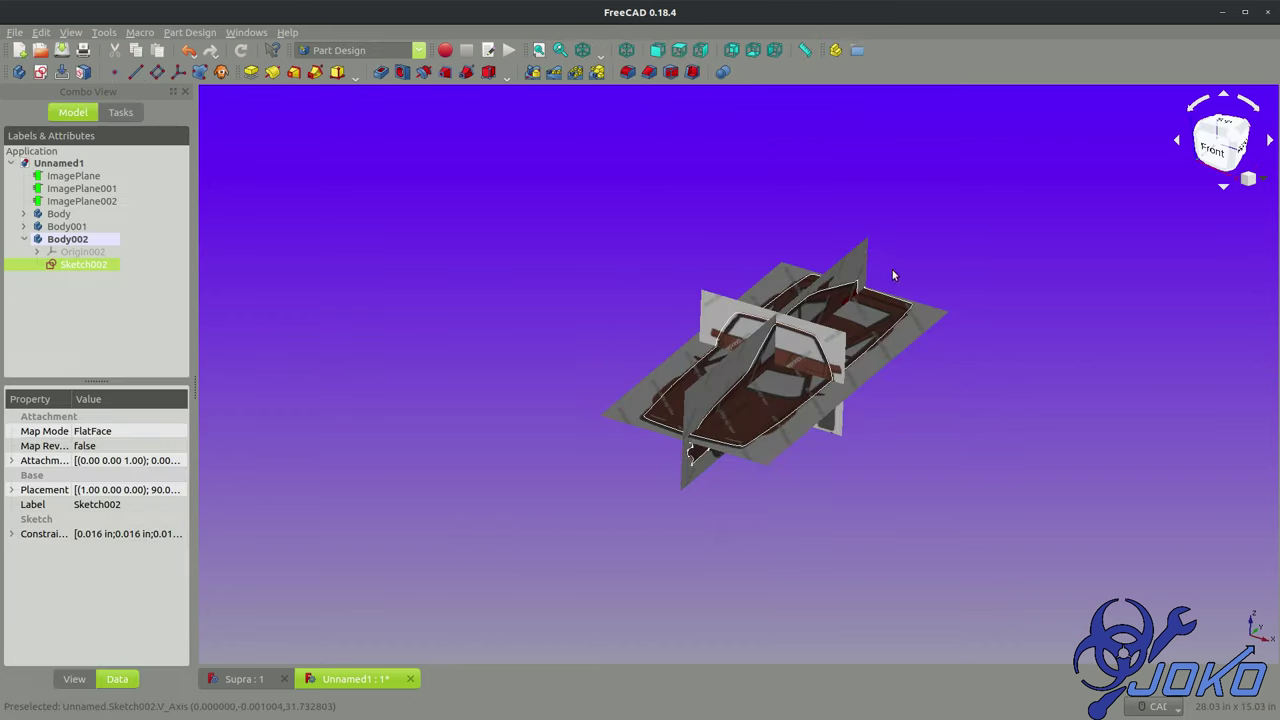
Step: Pad the front profile sketch 70 symmetric to its plane, with the view shaded
click(250, 72)
scroll(848, 308, up, 2)
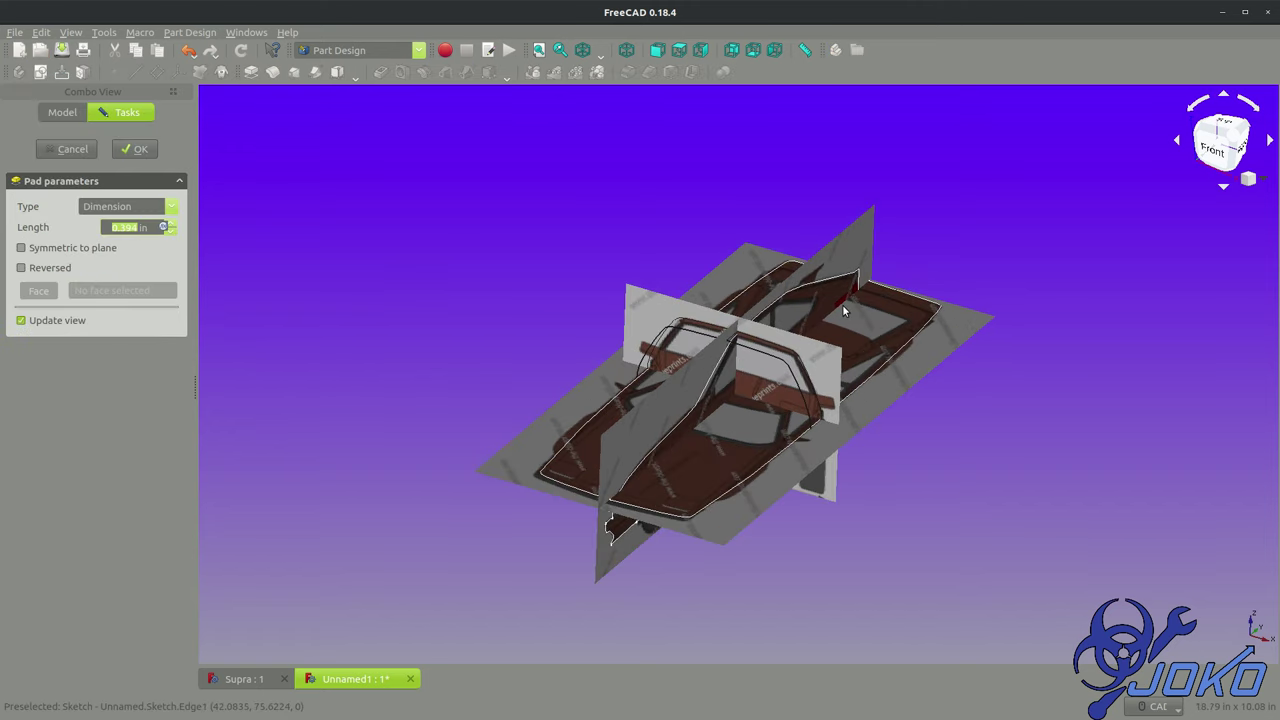
scroll(843, 312, up, 2)
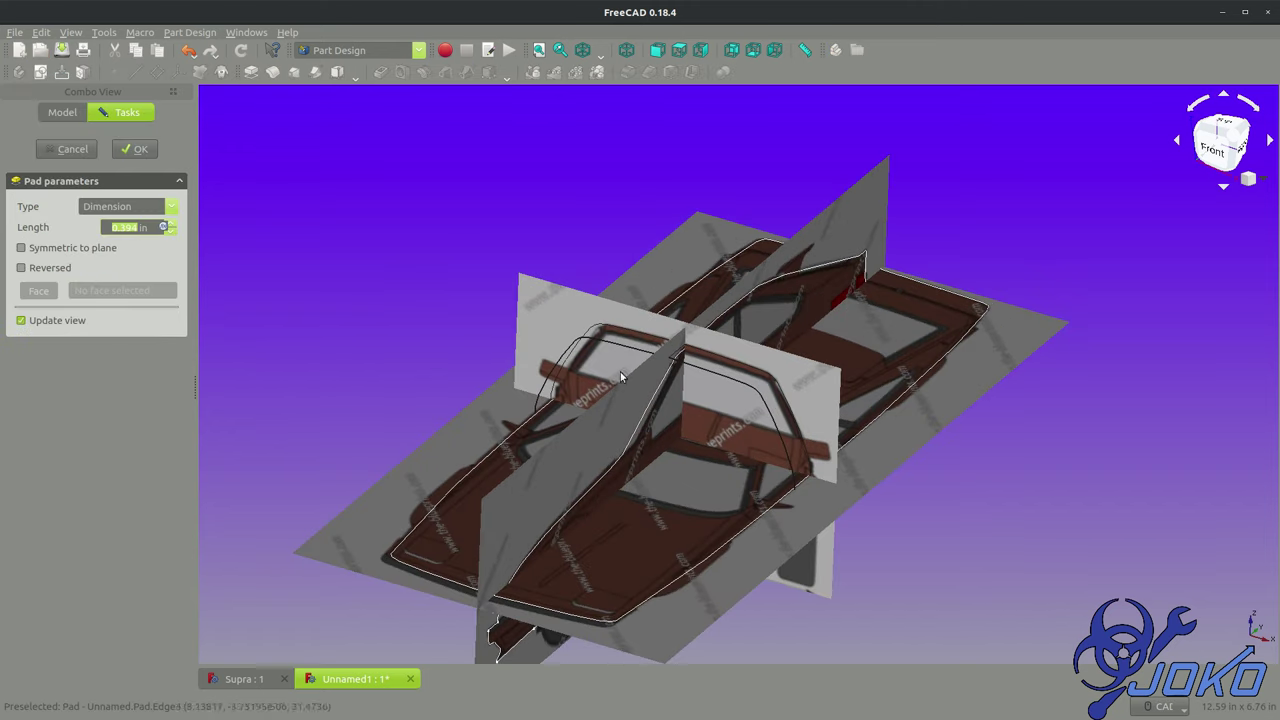
click(601, 51)
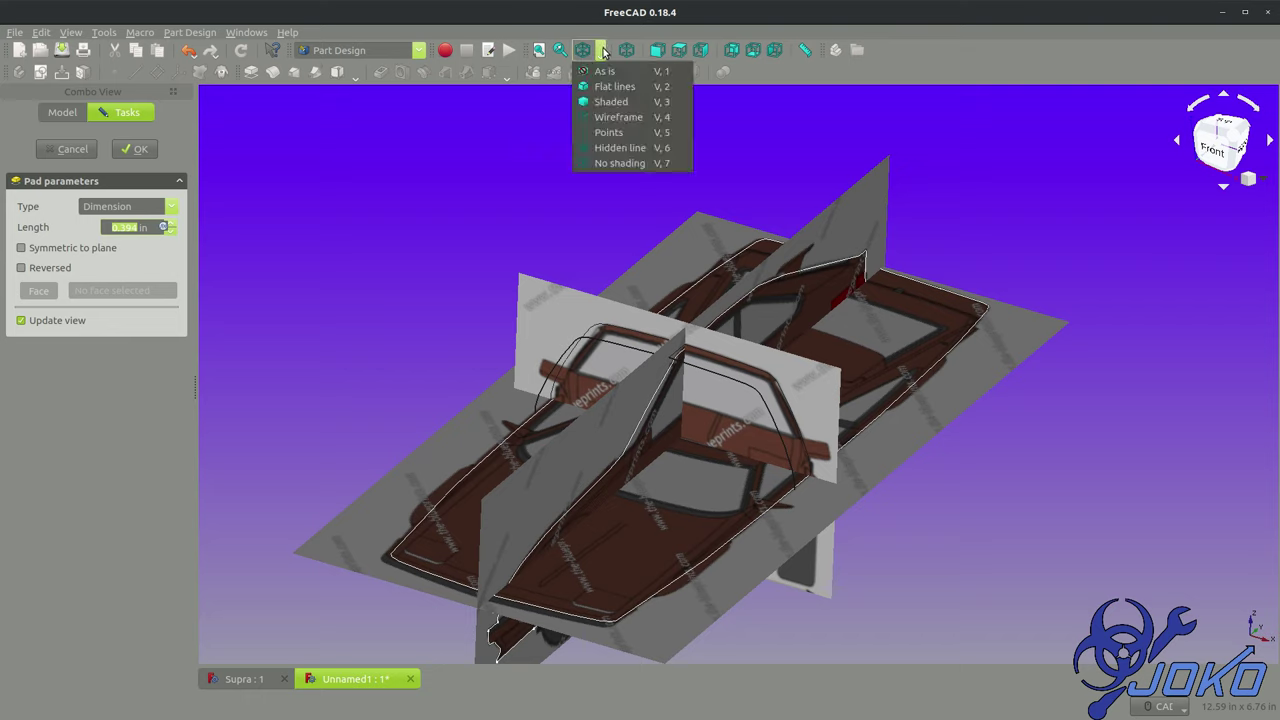
click(620, 101)
click(21, 249)
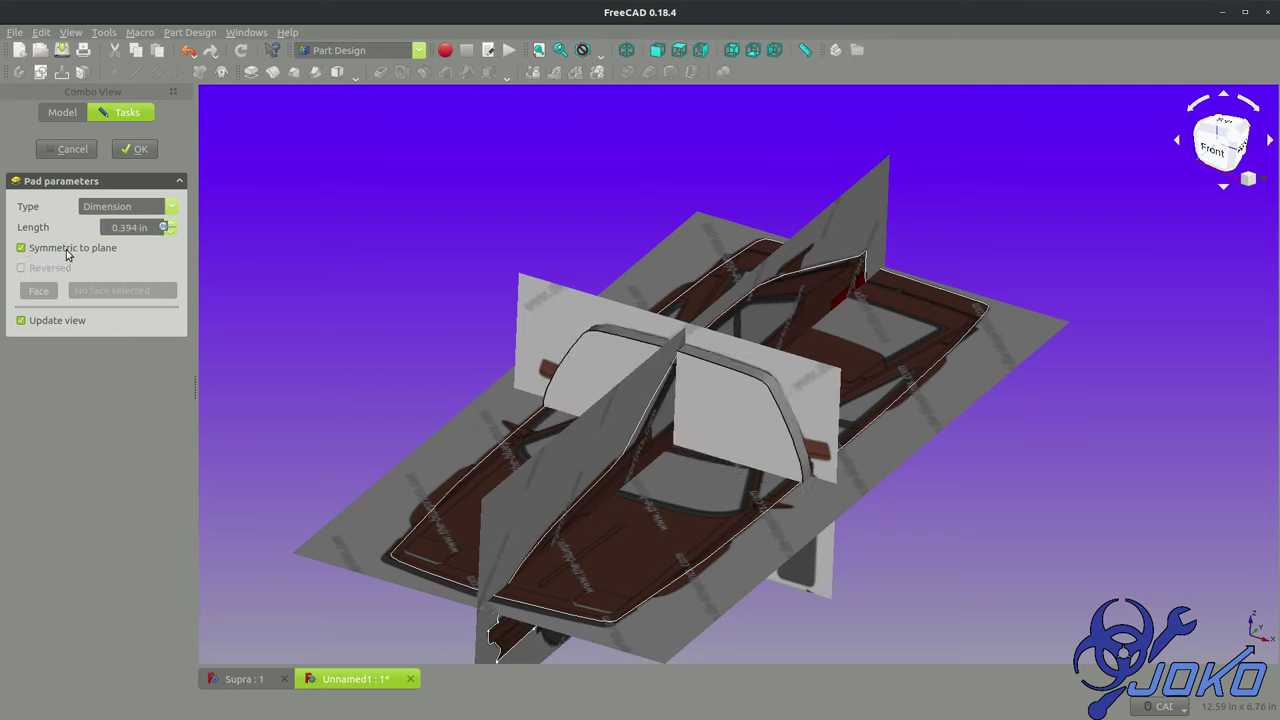
text(70)
key(Return)
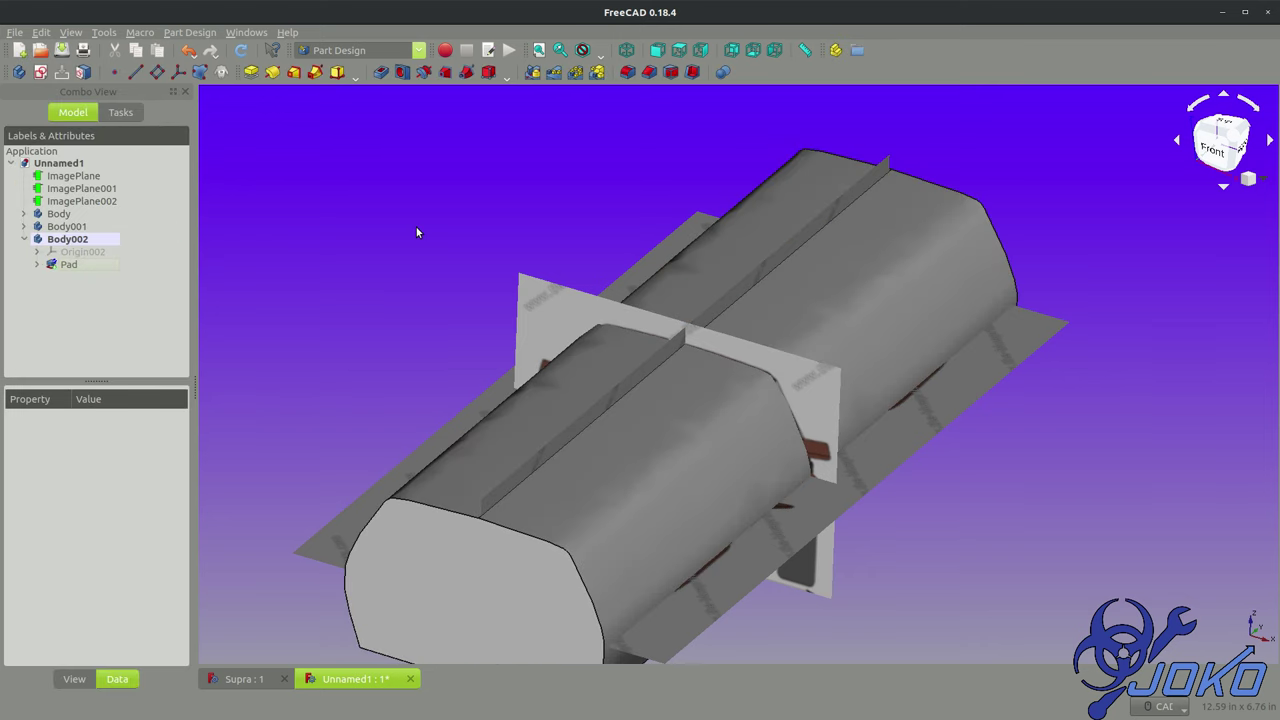
Step: Pad side profile Sketch001 in Body001 by 10 and set its Midplane to true
double_click(40, 229)
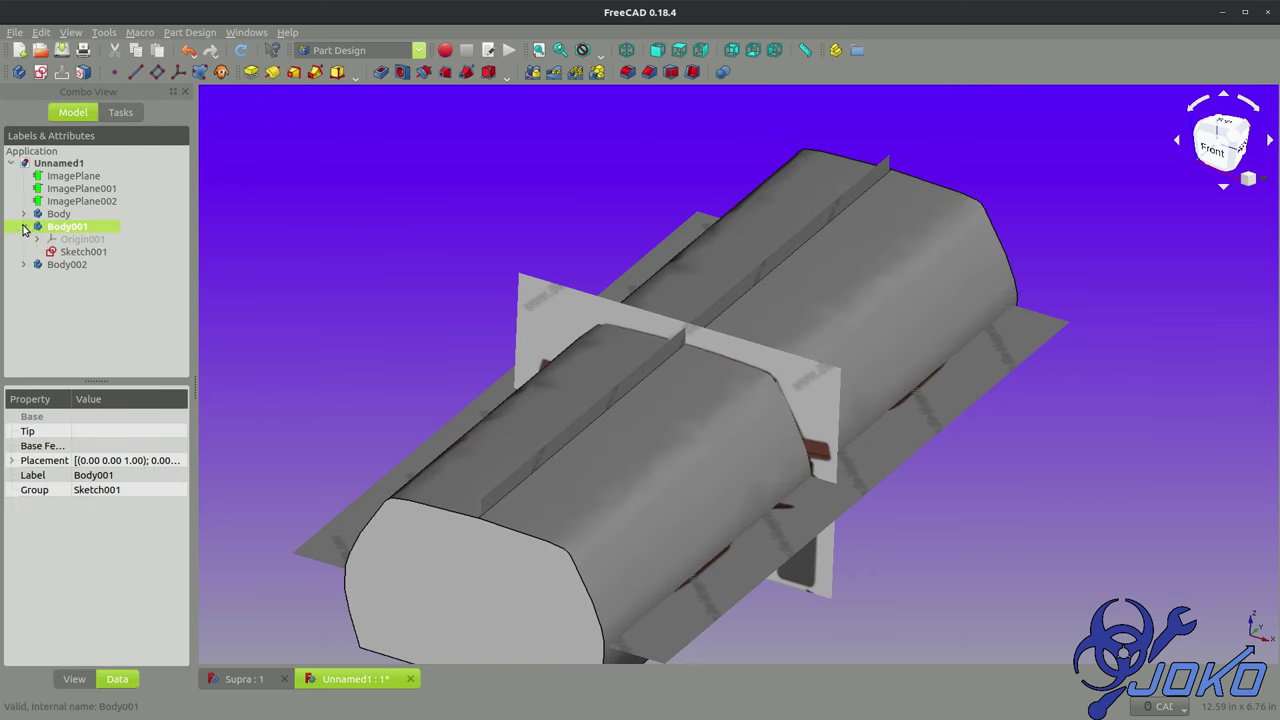
click(84, 253)
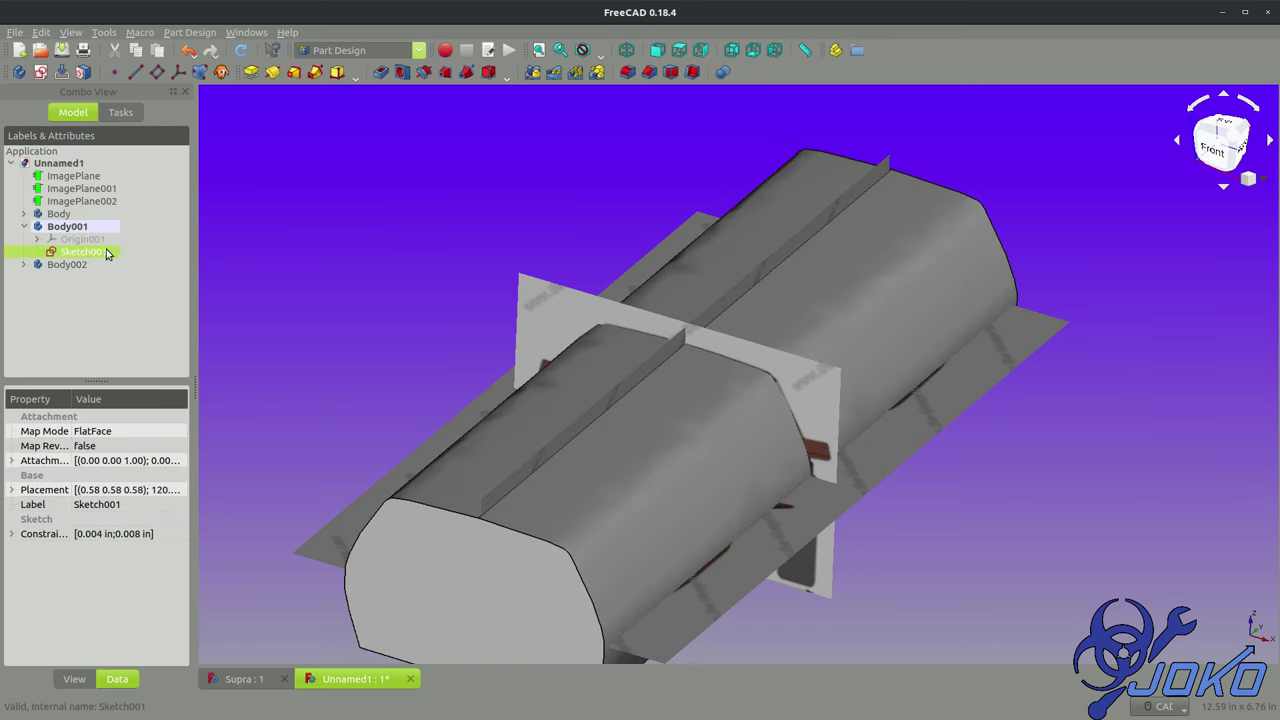
click(251, 73)
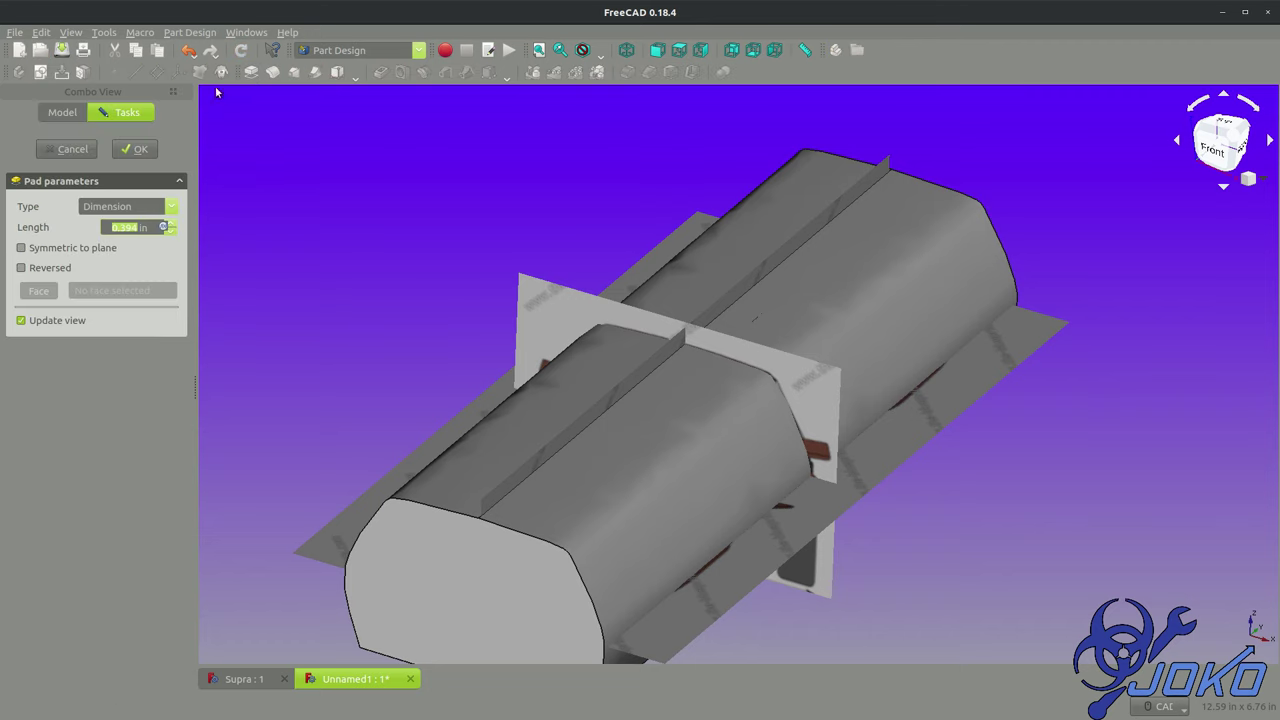
text(10)
key(Return)
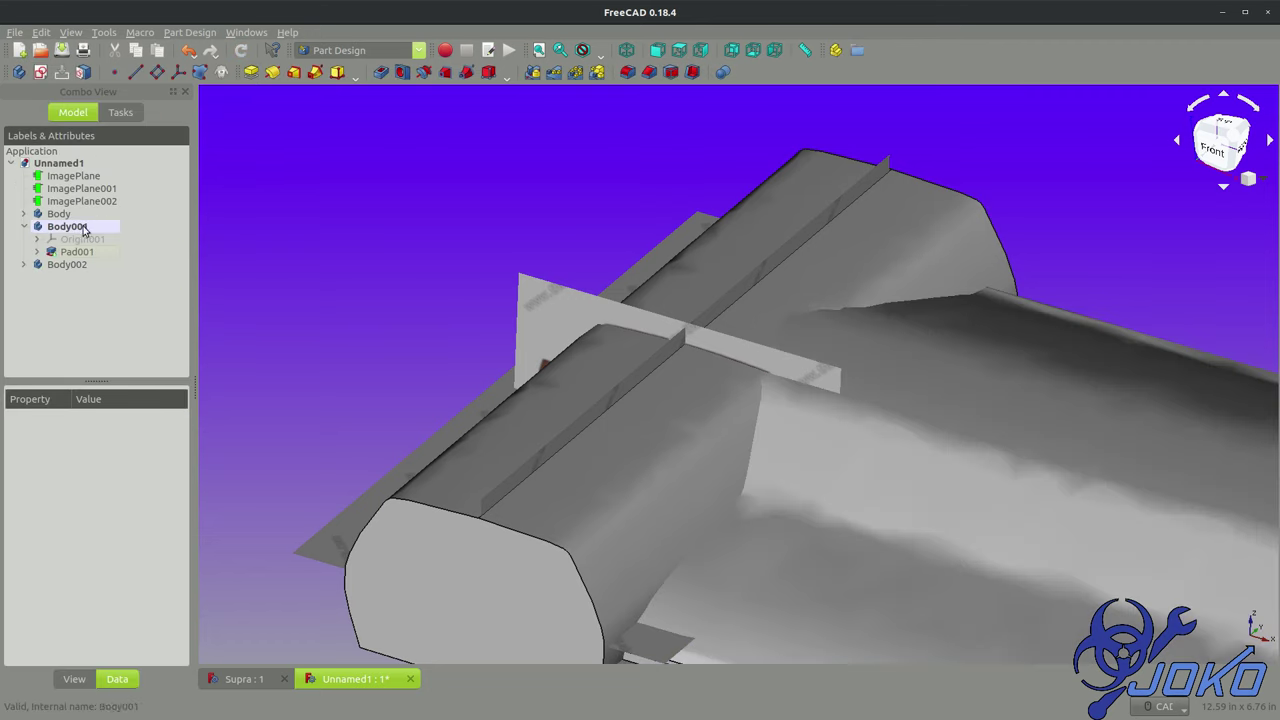
click(65, 254)
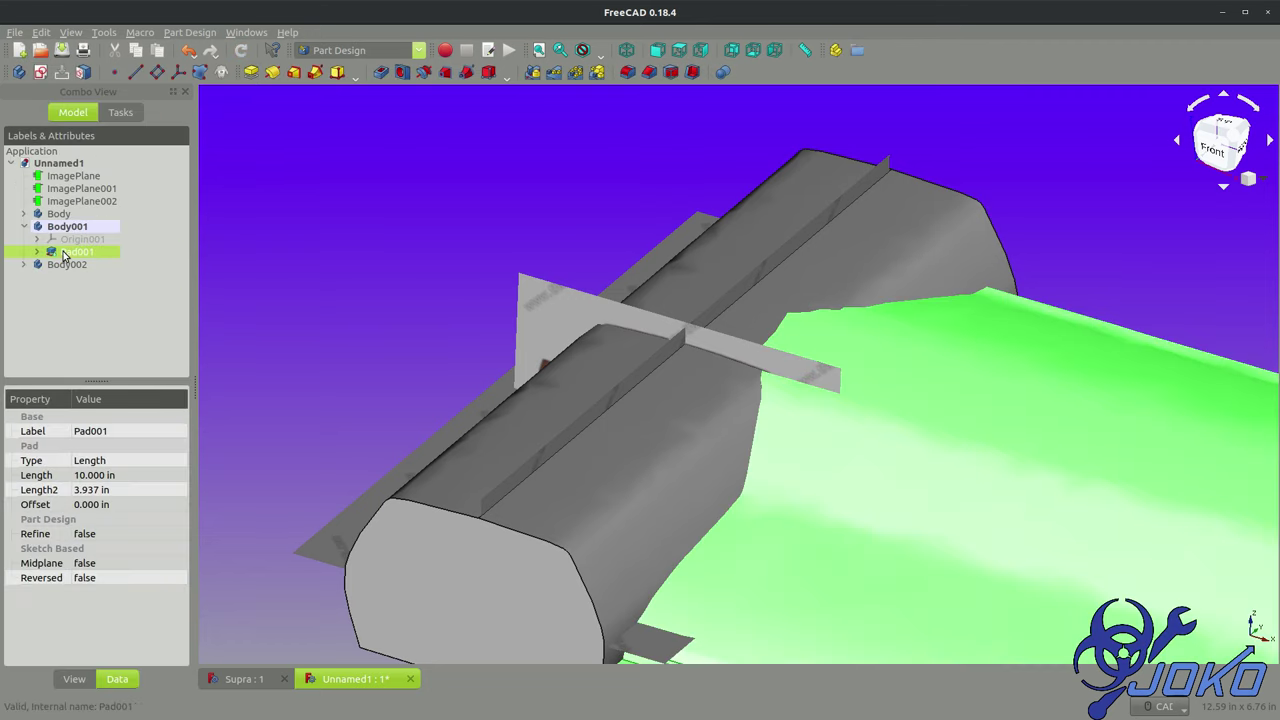
click(59, 566)
click(101, 563)
click(165, 563)
click(165, 578)
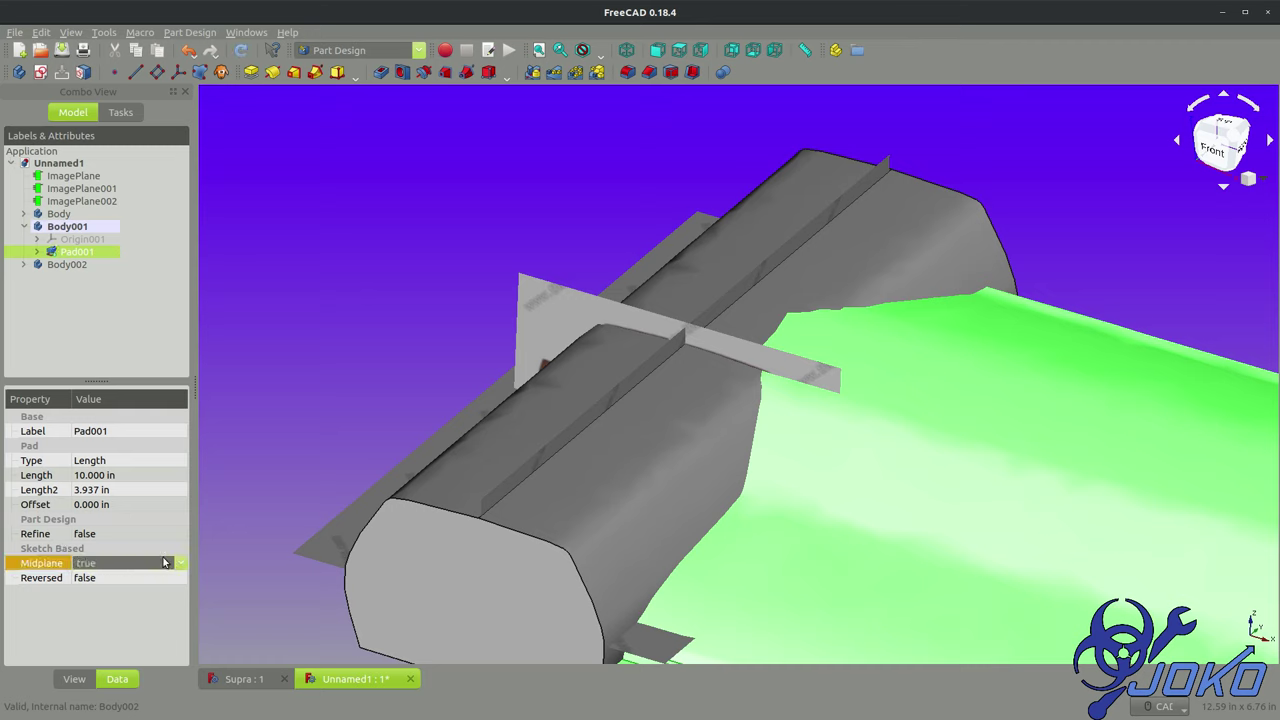
Step: Pad the remaining profile sketch symmetrically and drag Pad002 into Body
scroll(352, 431, down, 2)
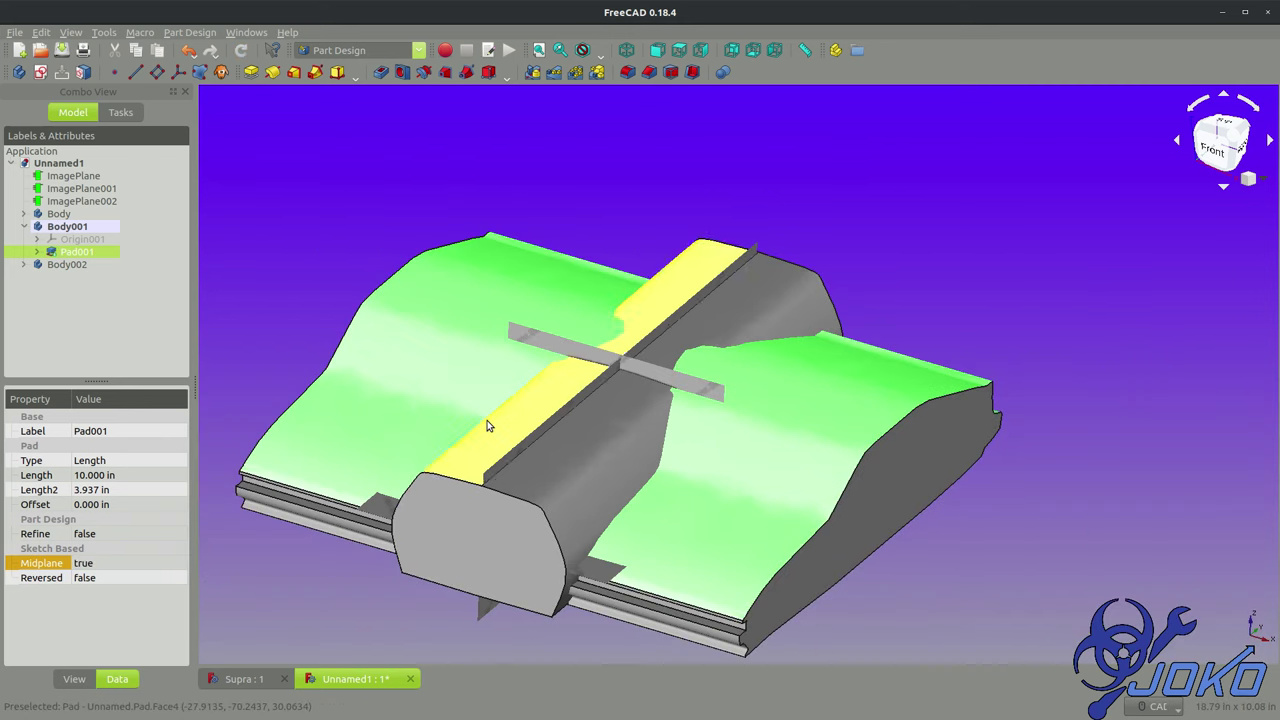
click(57, 214)
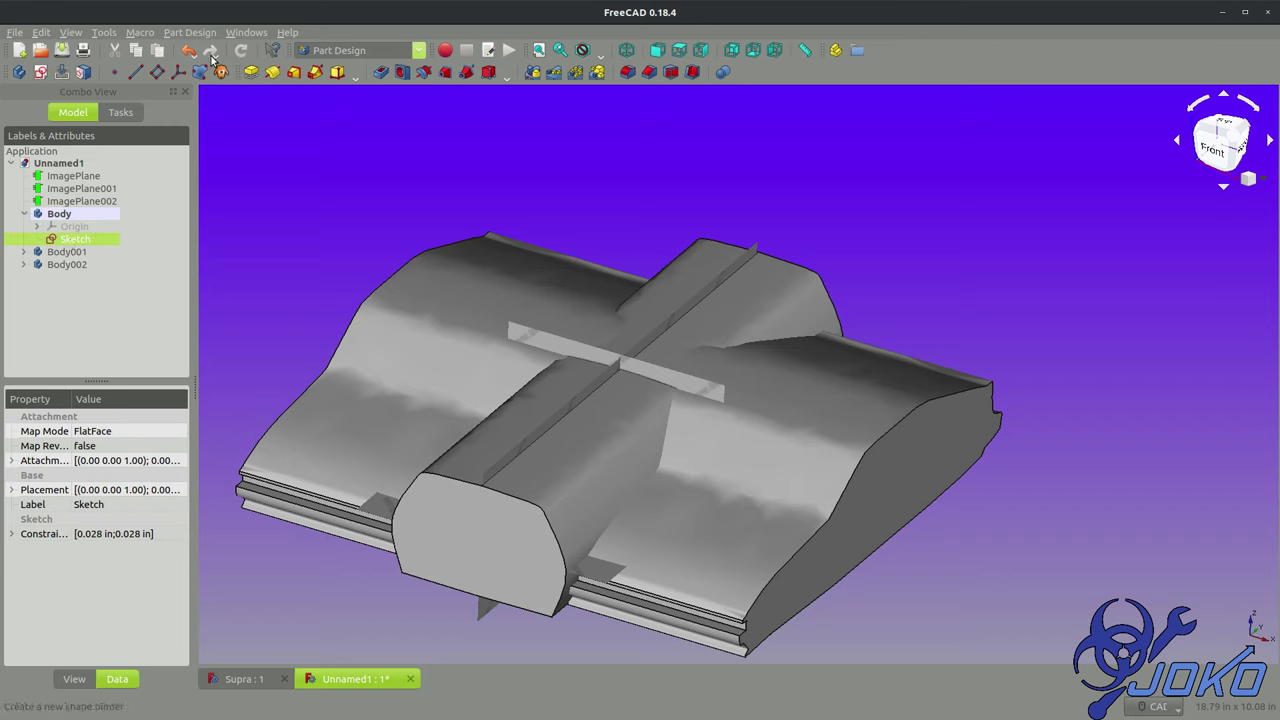
click(250, 73)
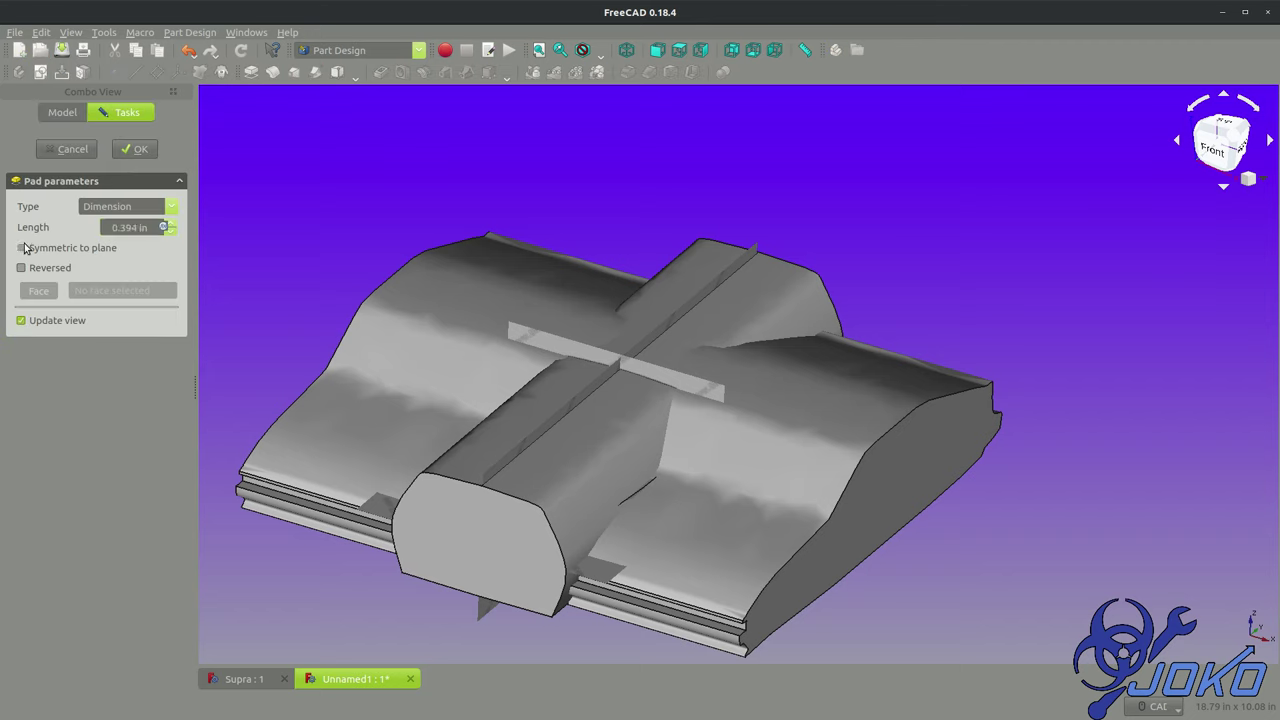
text(5)
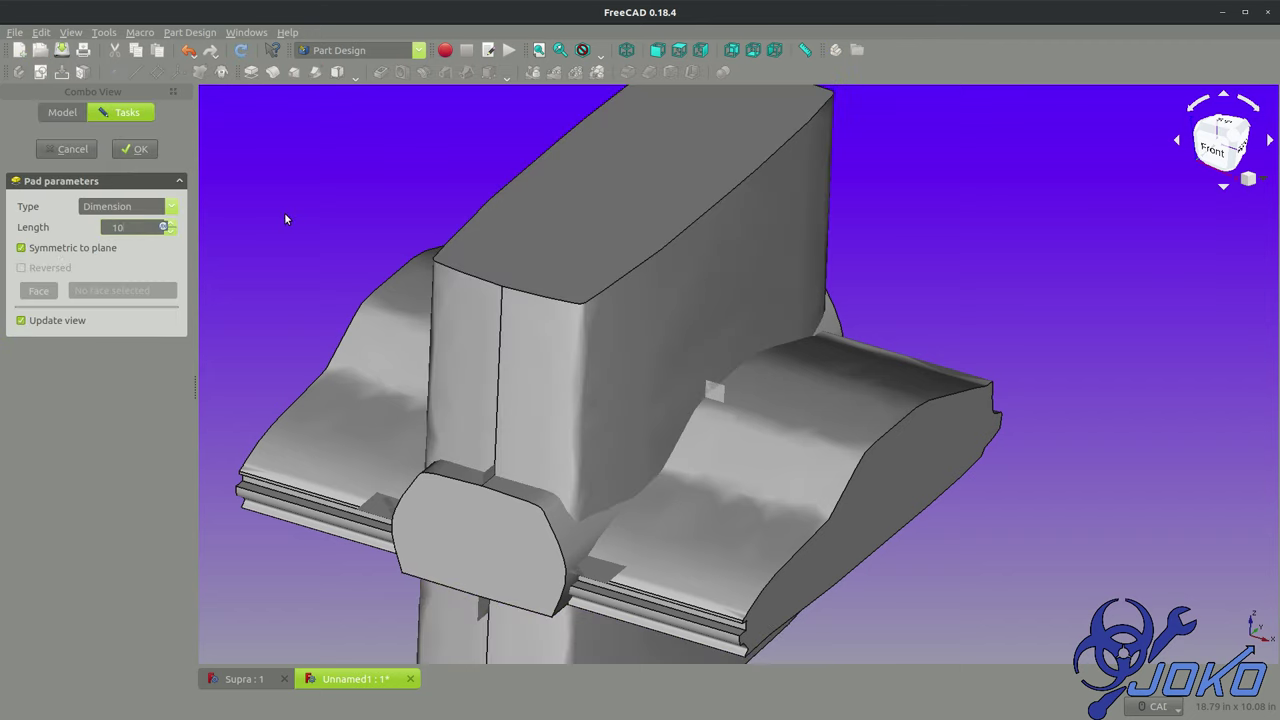
key(Return)
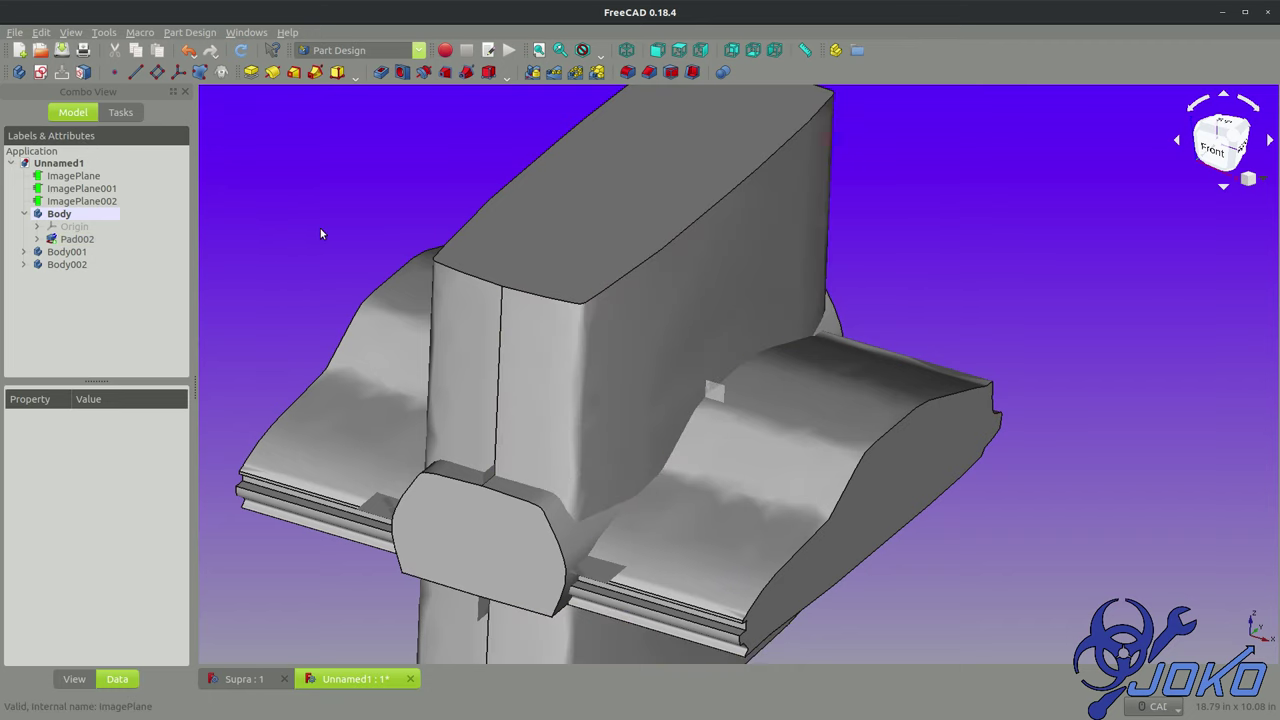
scroll(429, 257, down, 5)
scroll(216, 188, up, 6)
scroll(505, 367, down, 3)
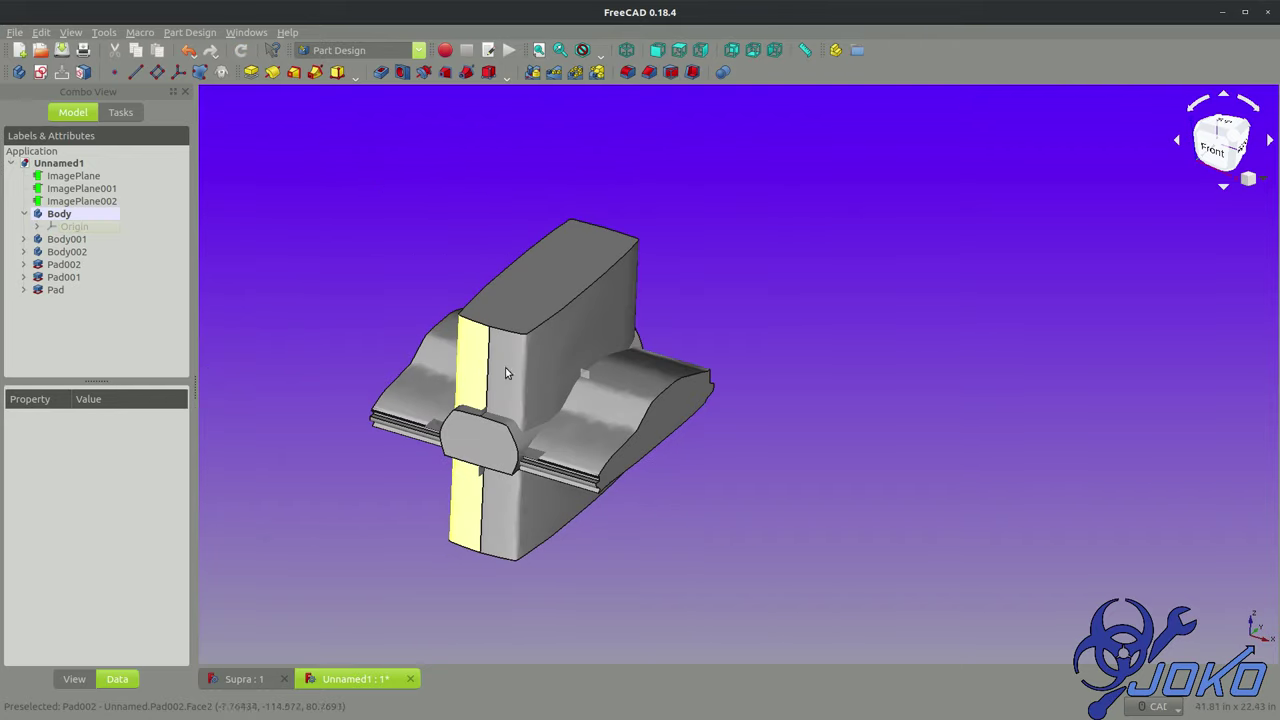
scroll(517, 371, up, 4)
scroll(400, 277, down, 3)
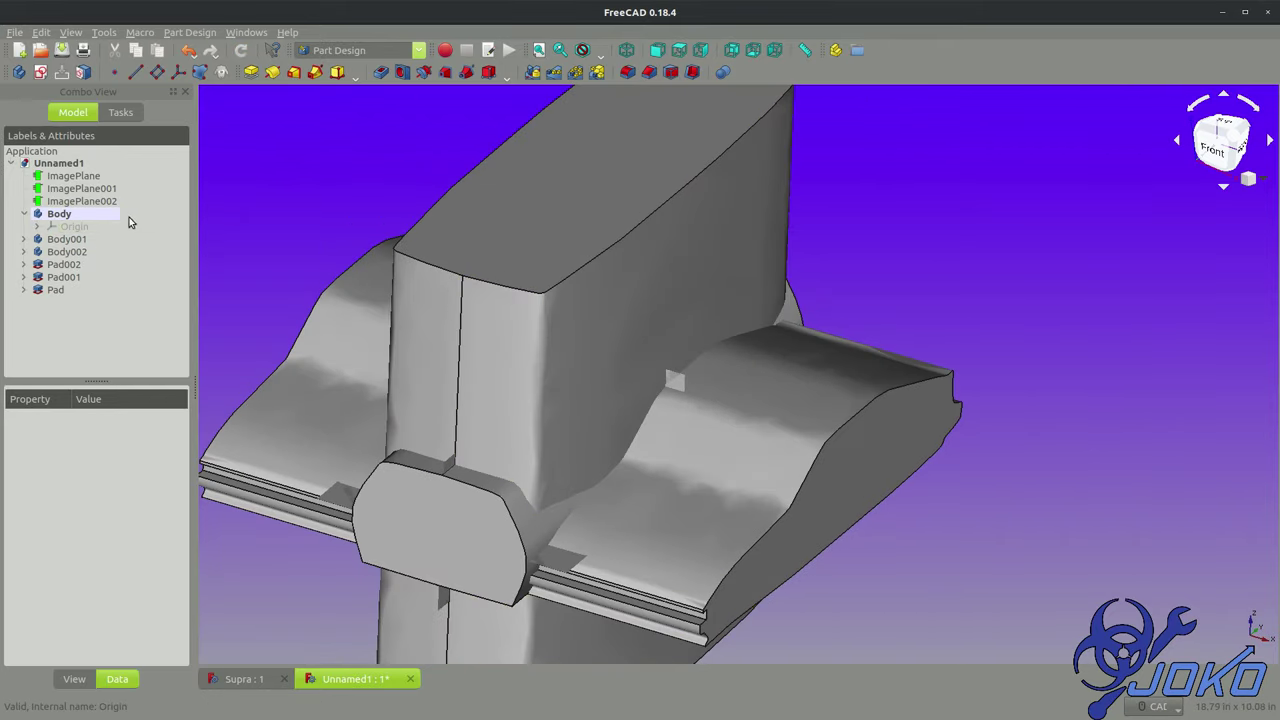
drag(70, 267, 60, 214)
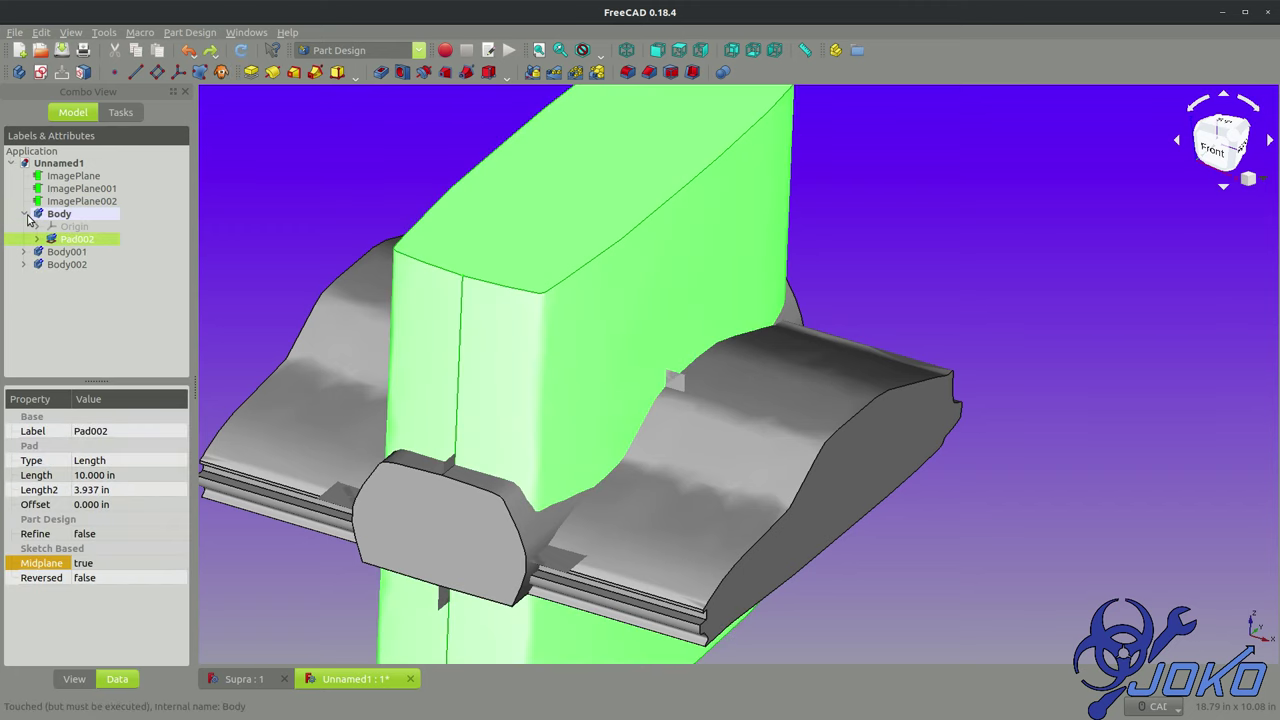
Step: Switch to the Part workbench and select all three padded solids for the intersection
click(356, 100)
click(418, 52)
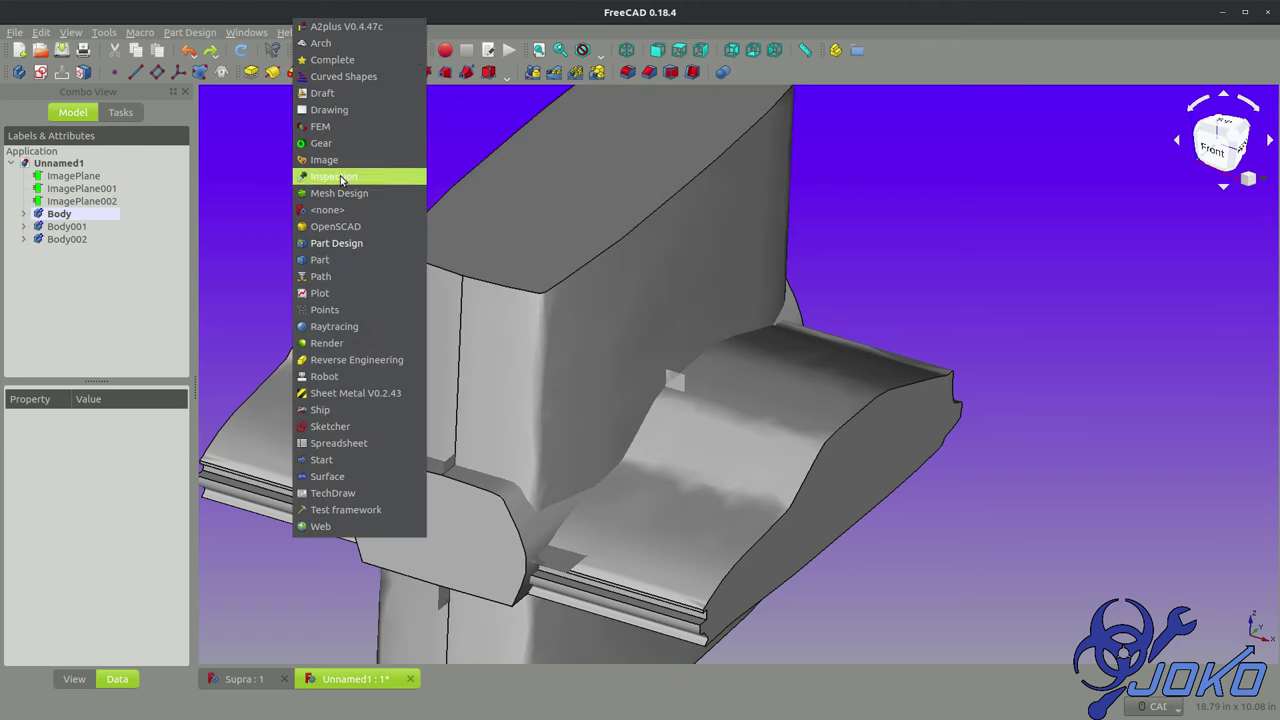
click(339, 262)
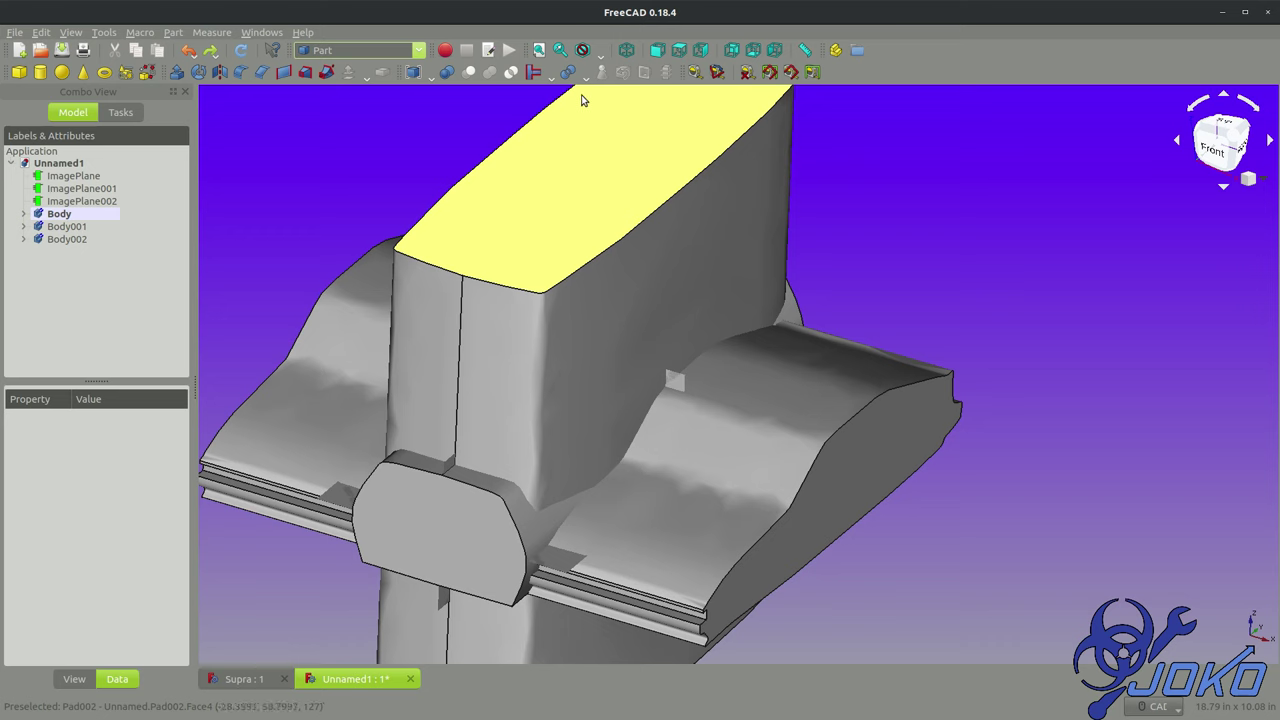
click(526, 178)
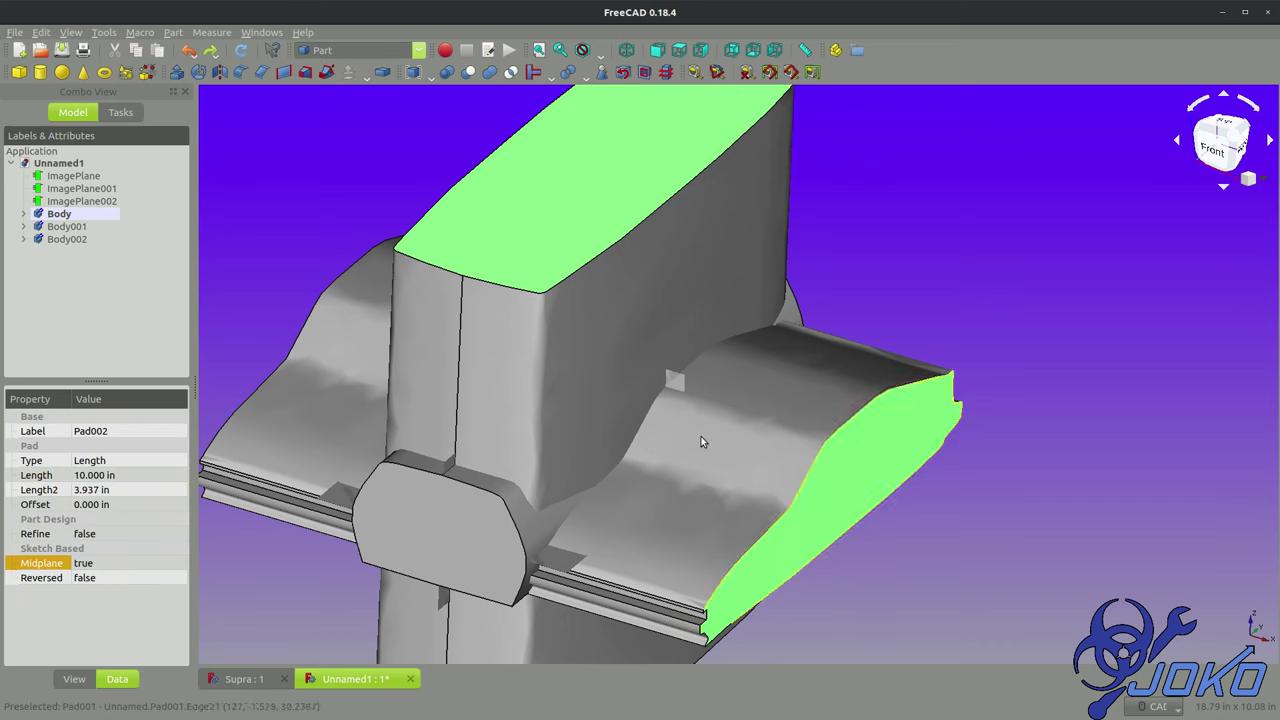
ctrl+click(440, 530)
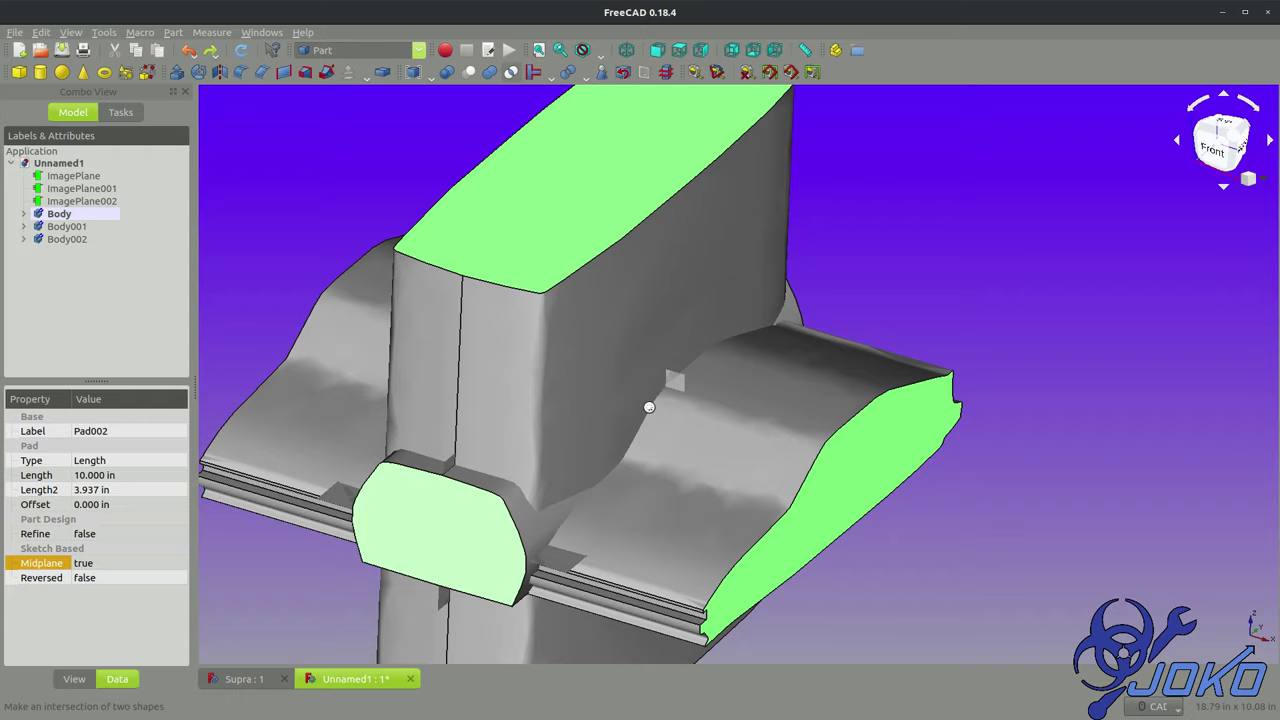
scroll(649, 407, down, 5)
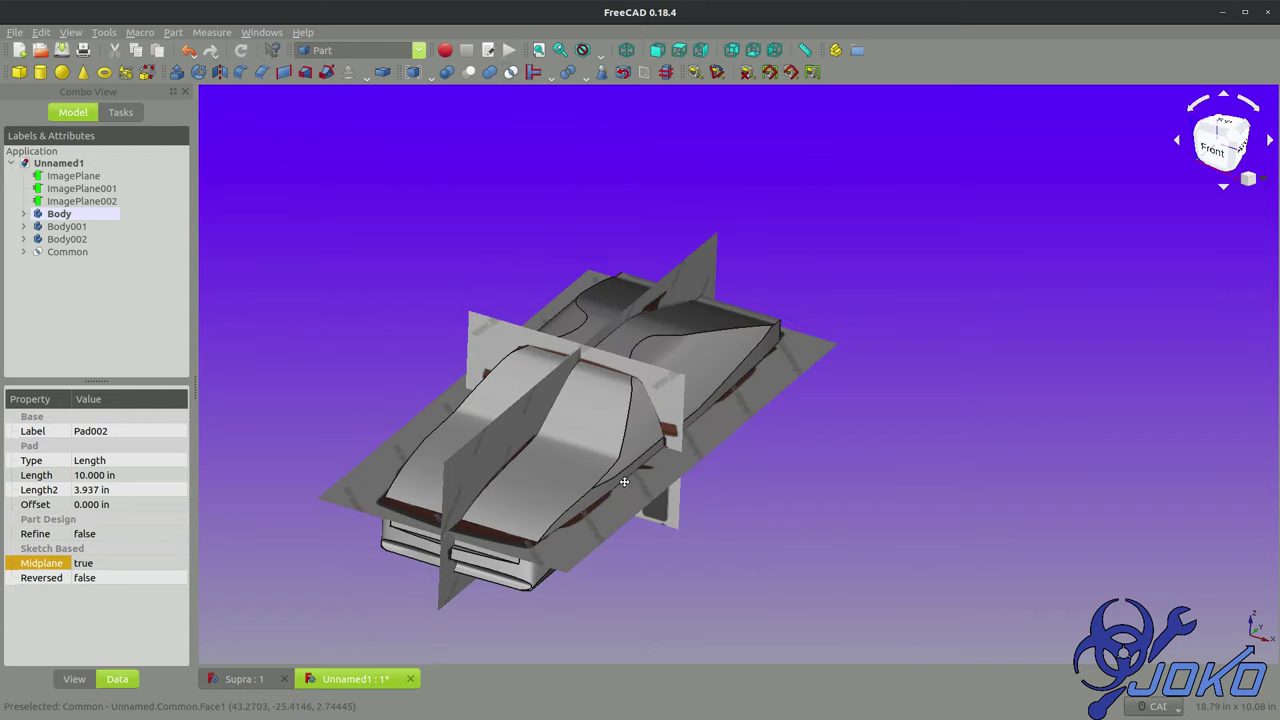
middle_drag(649, 407, 488, 457)
Step: Return to isometric view and hide the ImagePlane001 and ImagePlane002 blueprints
key(0)
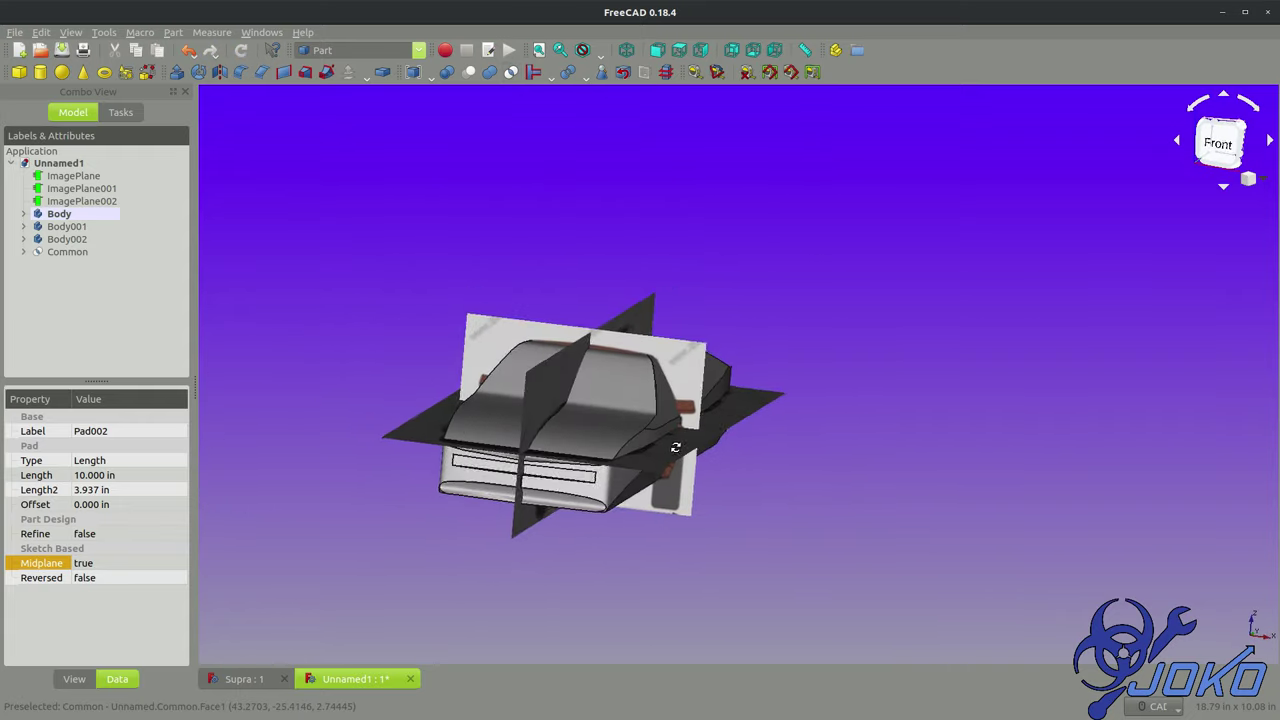
click(84, 201)
key(space)
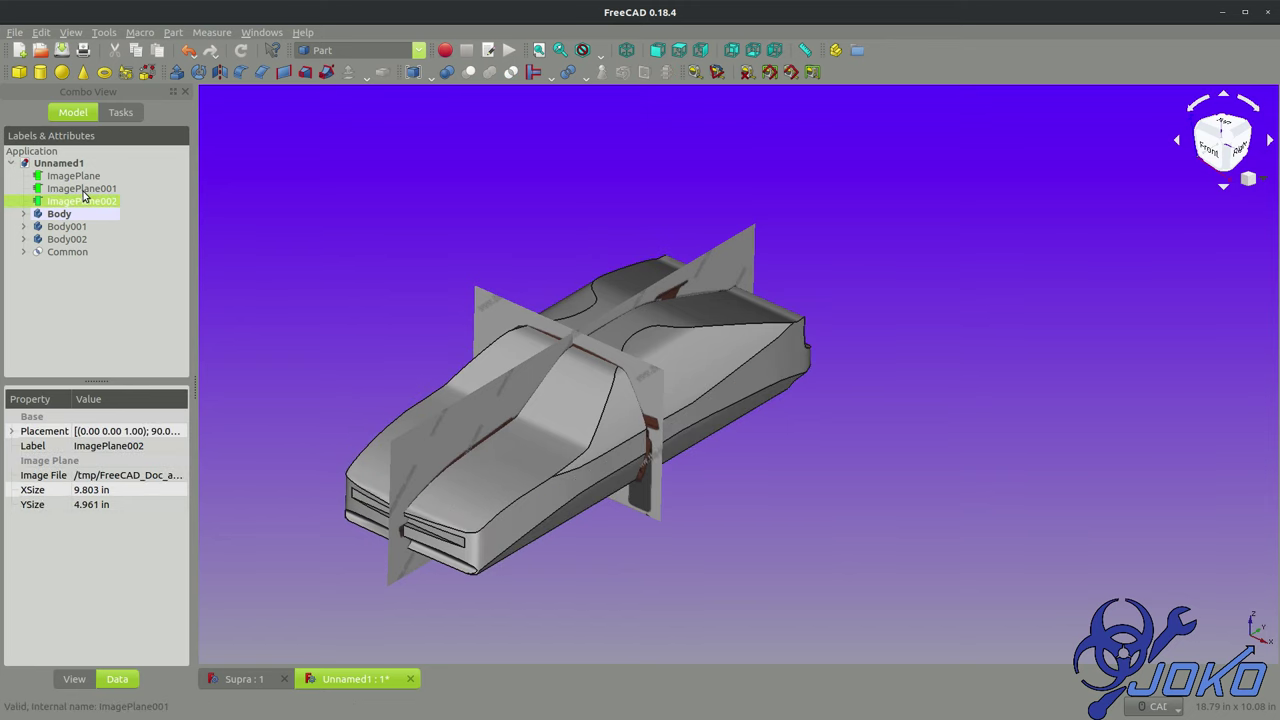
click(84, 188)
key(space)
key(space)
key(space)
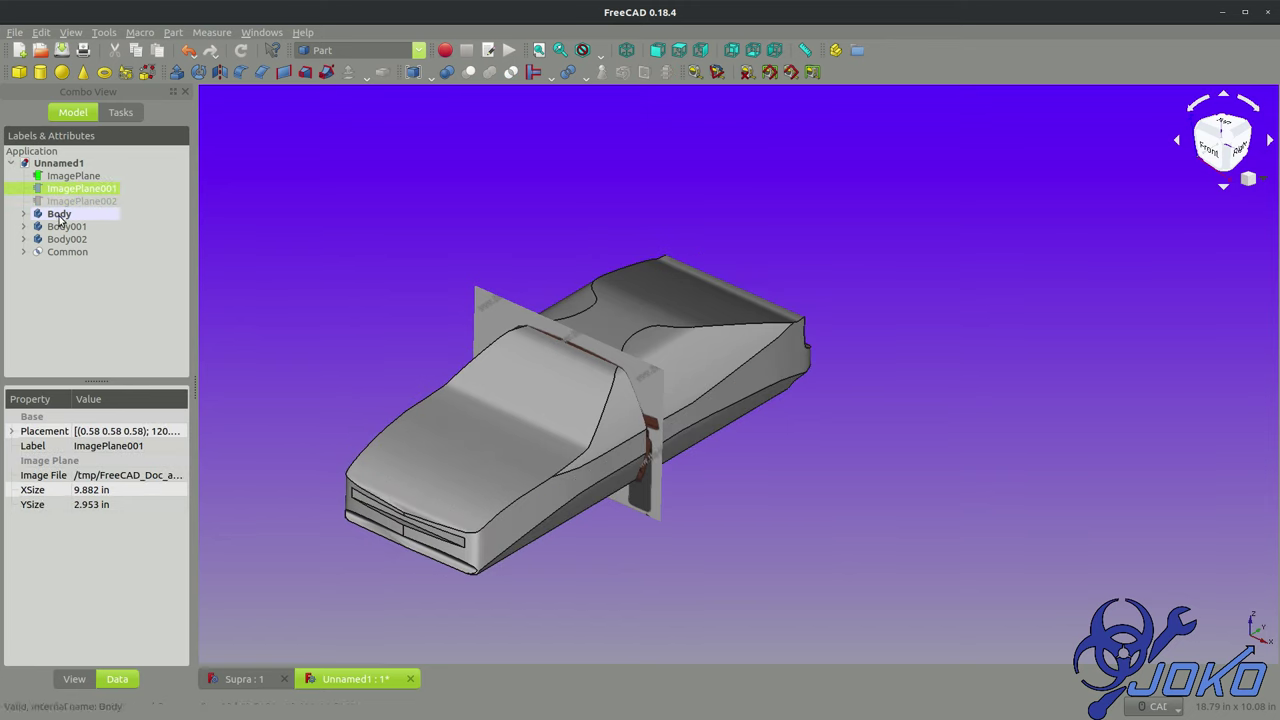
key(space)
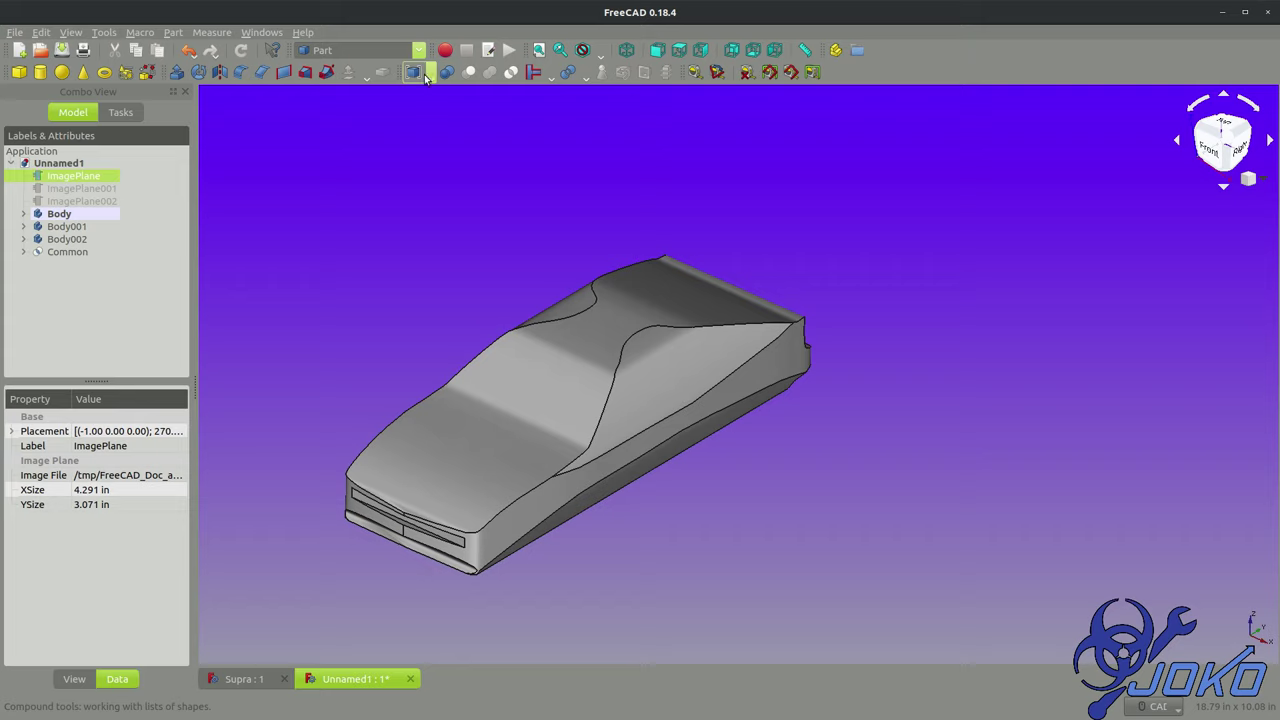
middle_drag(611, 351, 629, 302)
Step: Display the car body shaded without edge lines and orbit to inspect it
click(600, 52)
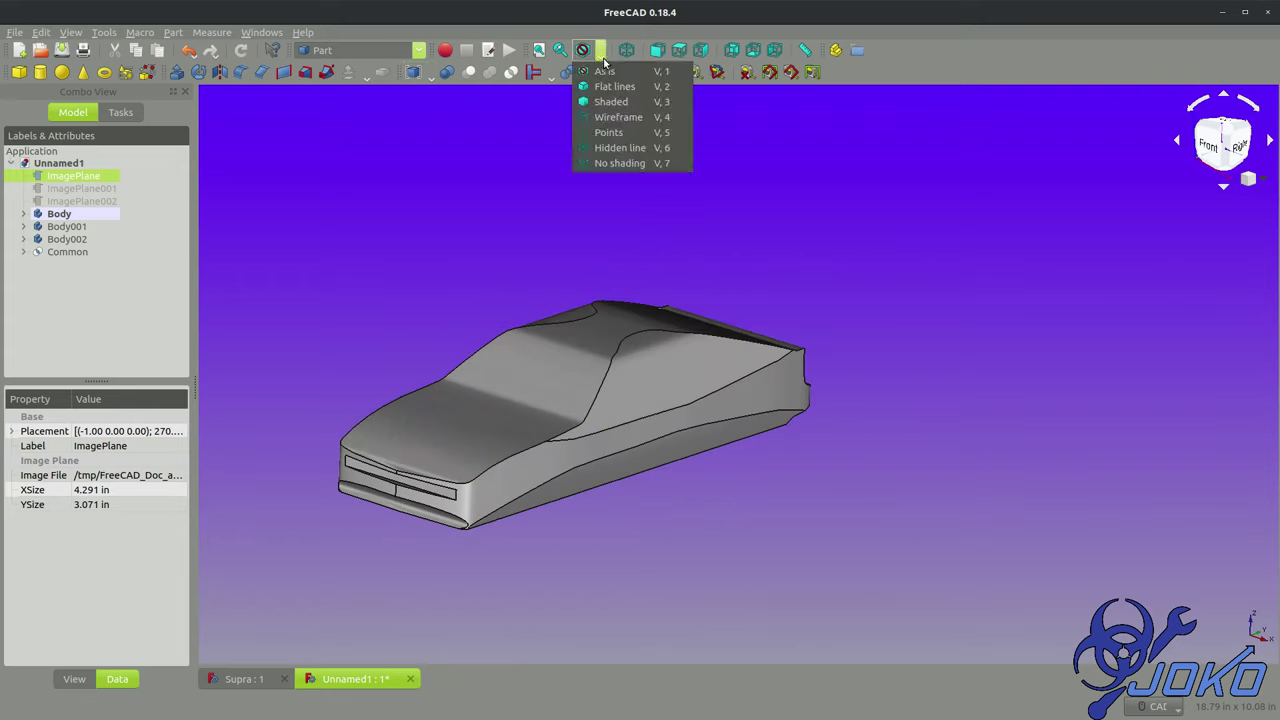
click(607, 102)
scroll(608, 420, down, 2)
scroll(617, 426, up, 6)
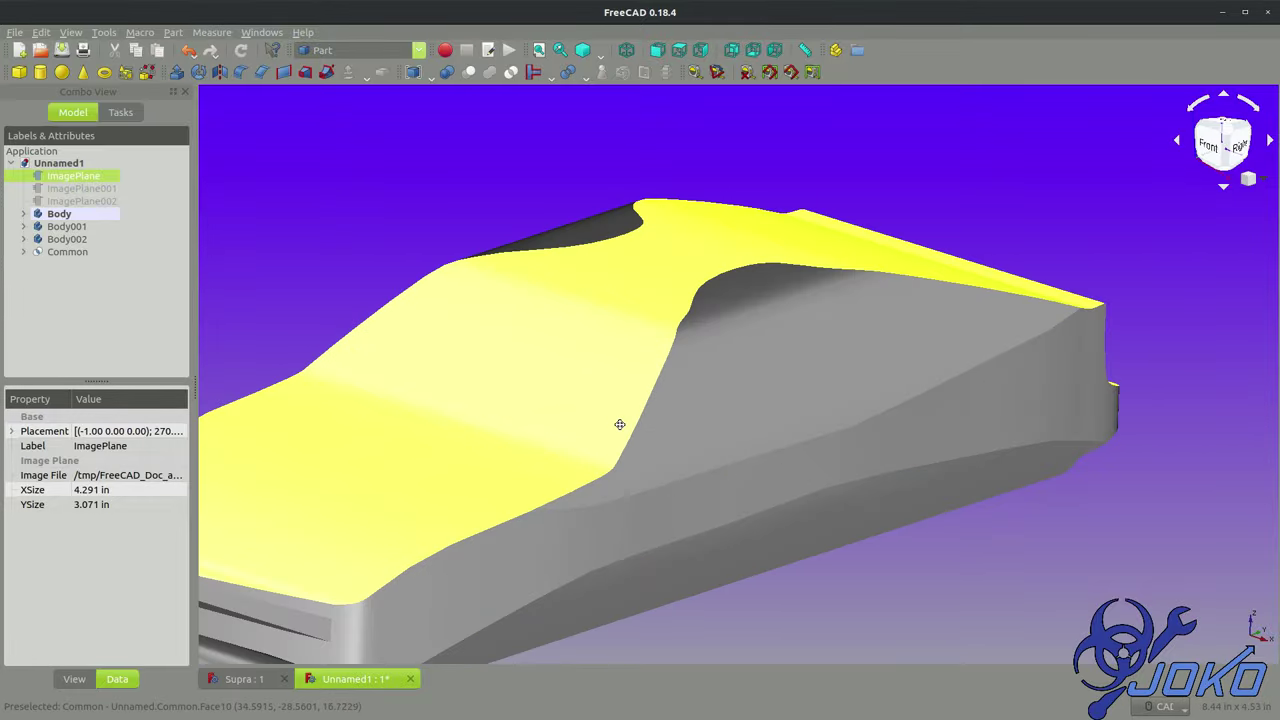
scroll(1071, 534, down, 4)
middle_drag(1071, 534, 800, 470)
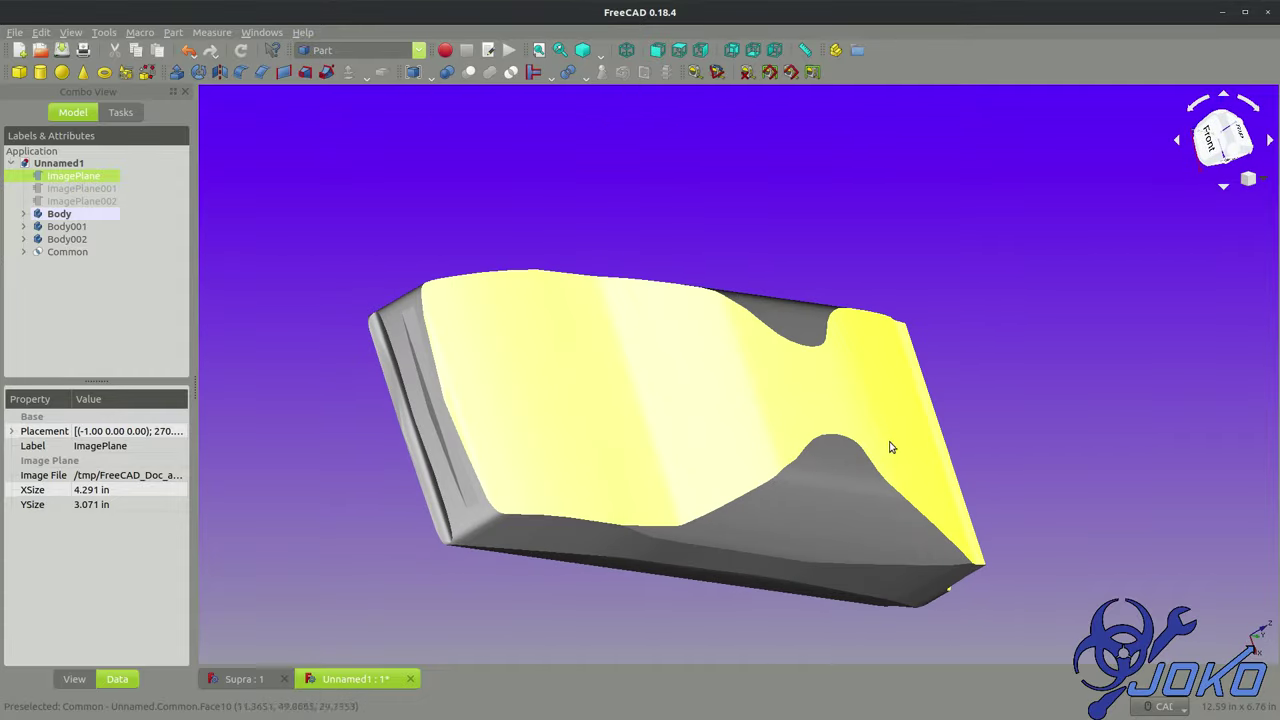
middle_drag(858, 445, 346, 605)
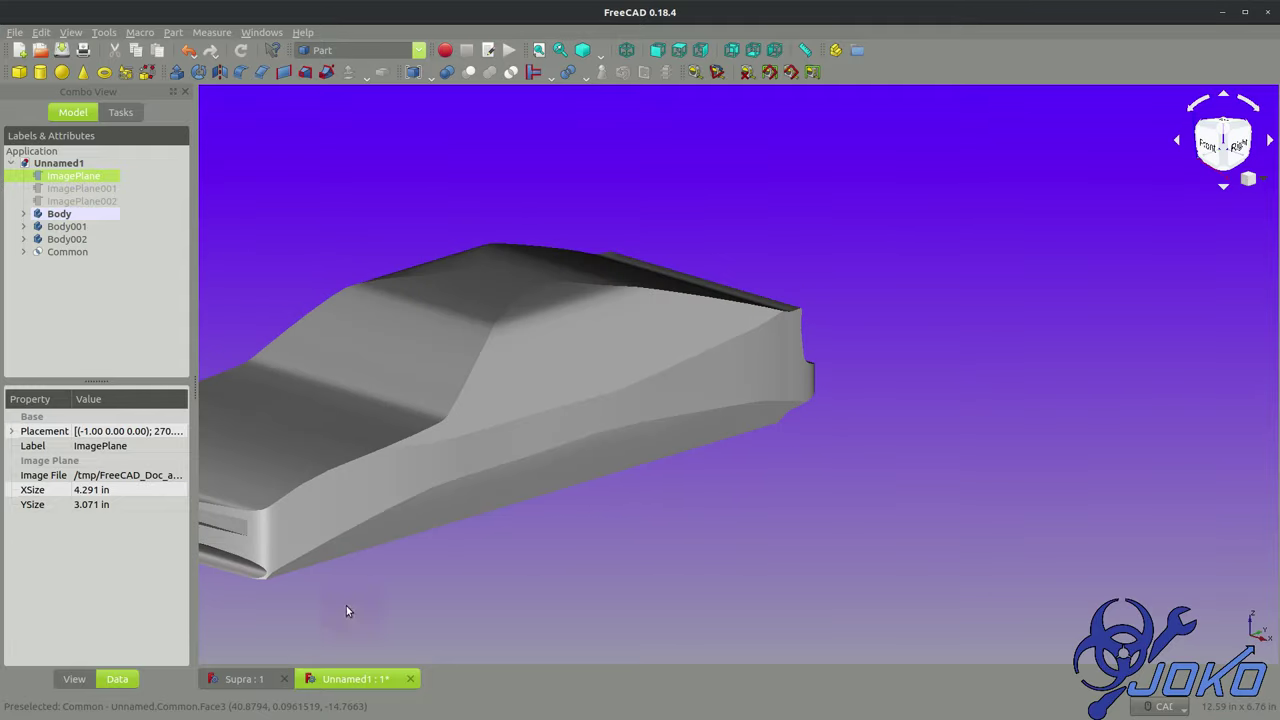
Step: Switch to the Supra document and orbit to a front-right oblique view
click(241, 678)
mouse_move(957, 524)
middle_down()
mouse_move(960, 466)
mouse_move(851, 474)
mouse_move(991, 531)
mouse_move(971, 514)
middle_up()
scroll(970, 514, up, 2)
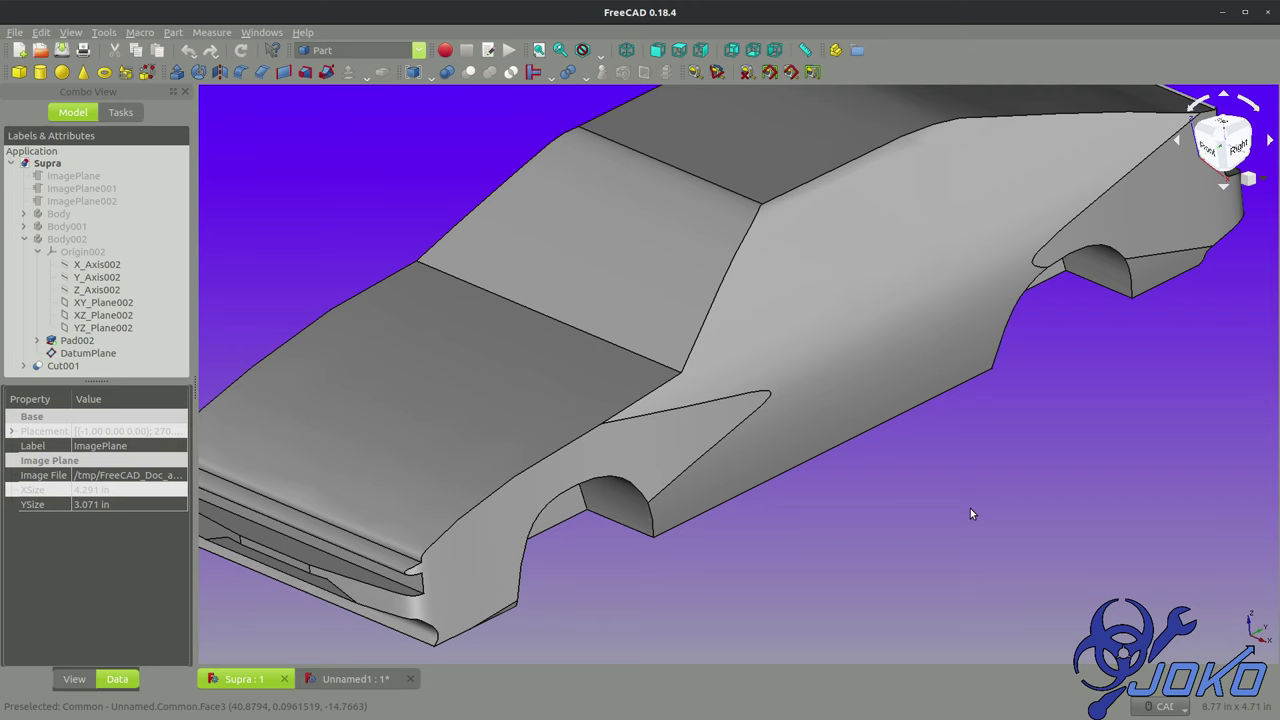
scroll(970, 508, down, 2)
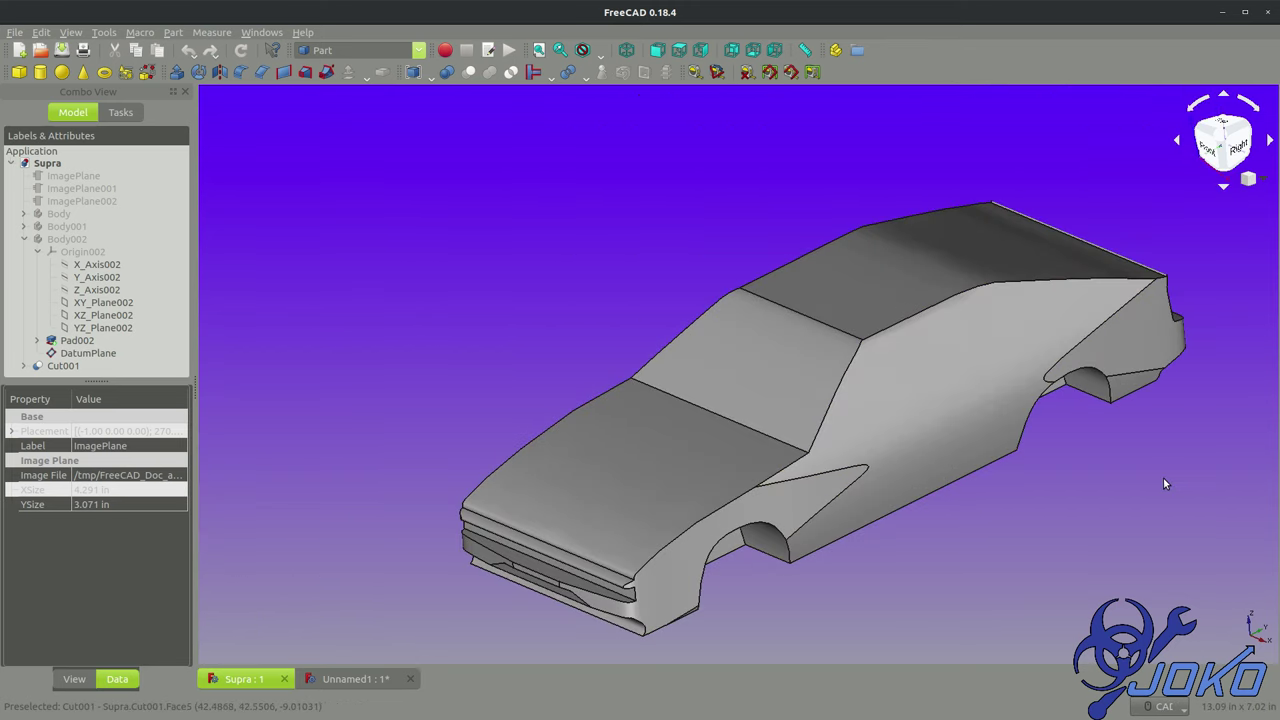
scroll(1163, 483, up, 2)
scroll(1083, 413, down, 2)
middle_drag(1083, 413, 1074, 442)
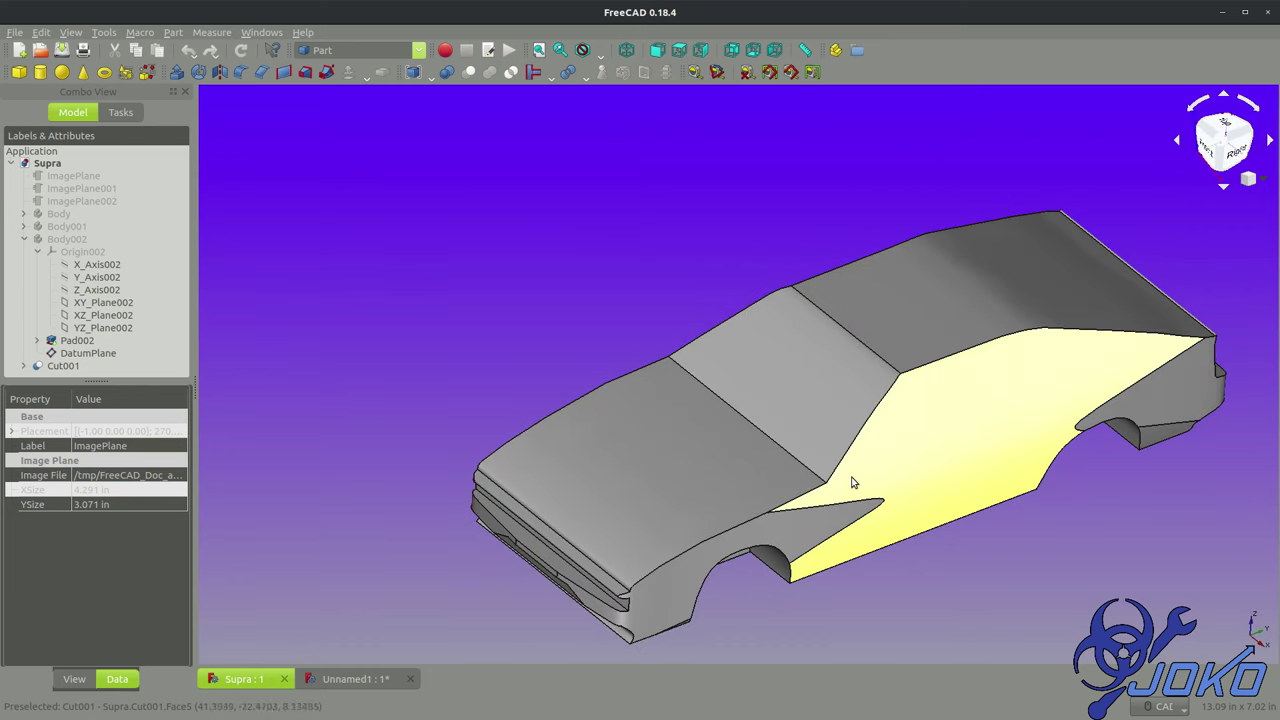
Step: Inspect the hood edge, then view the Supra from a low side angle
click(809, 468)
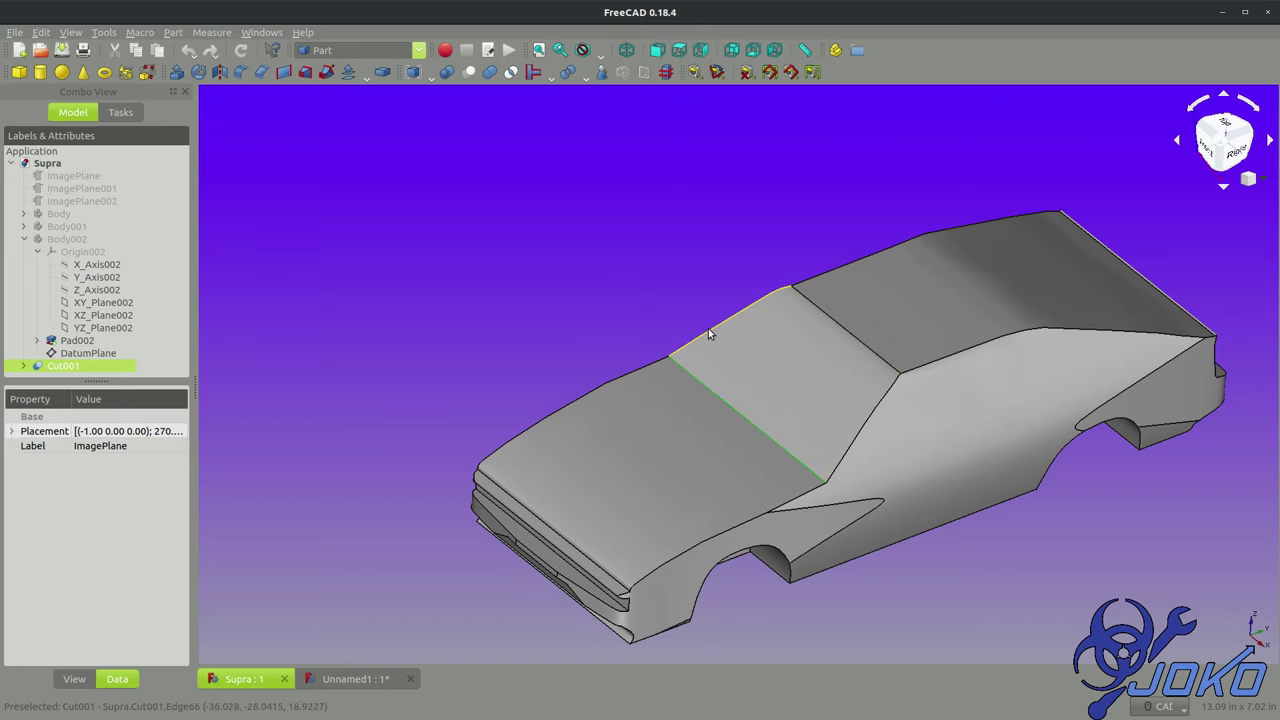
click(650, 335)
scroll(820, 349, down, 3)
scroll(911, 415, up, 2)
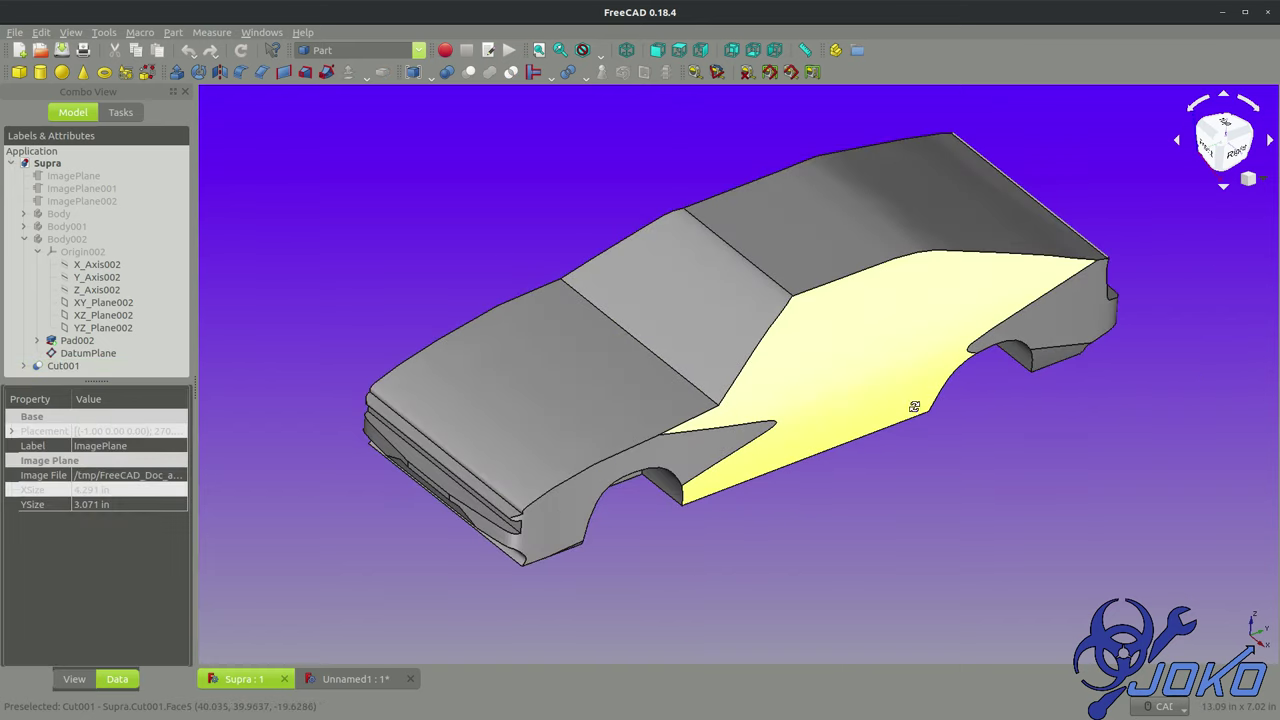
middle_drag(909, 400, 1061, 303)
scroll(919, 357, down, 3)
scroll(850, 320, up, 4)
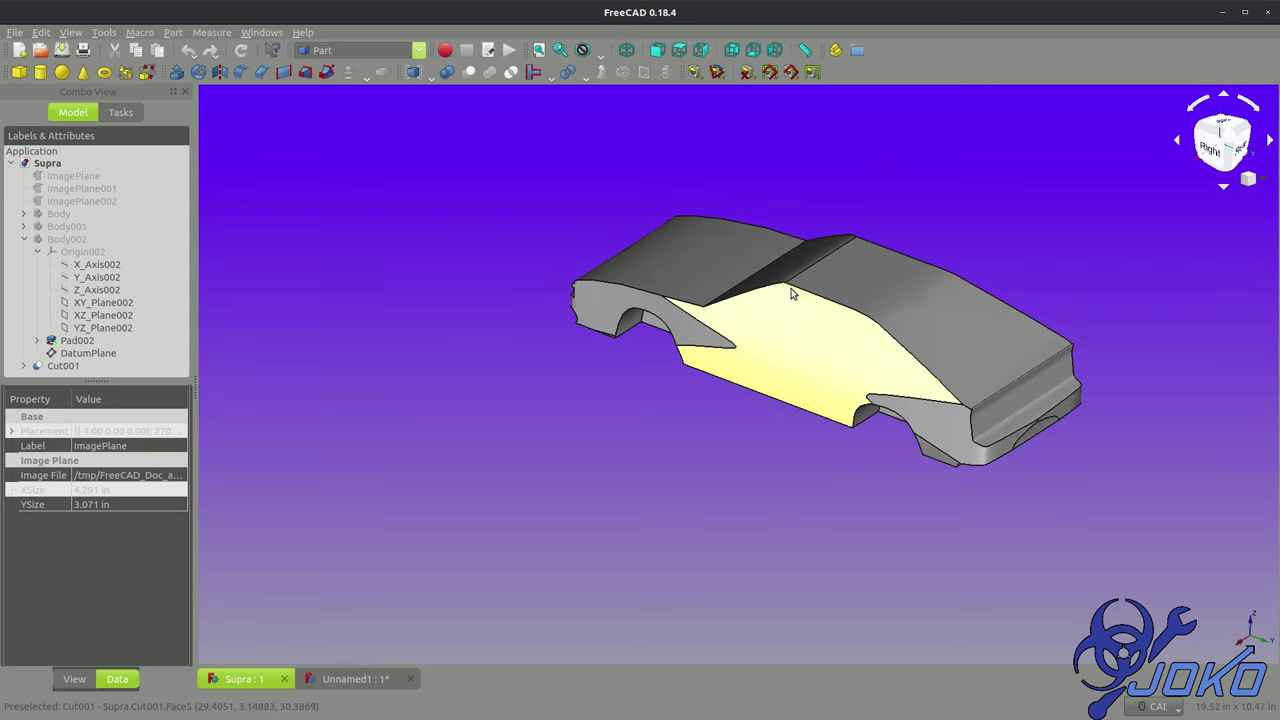
scroll(960, 325, down, 2)
scroll(1034, 345, up, 1)
middle_drag(1034, 345, 869, 377)
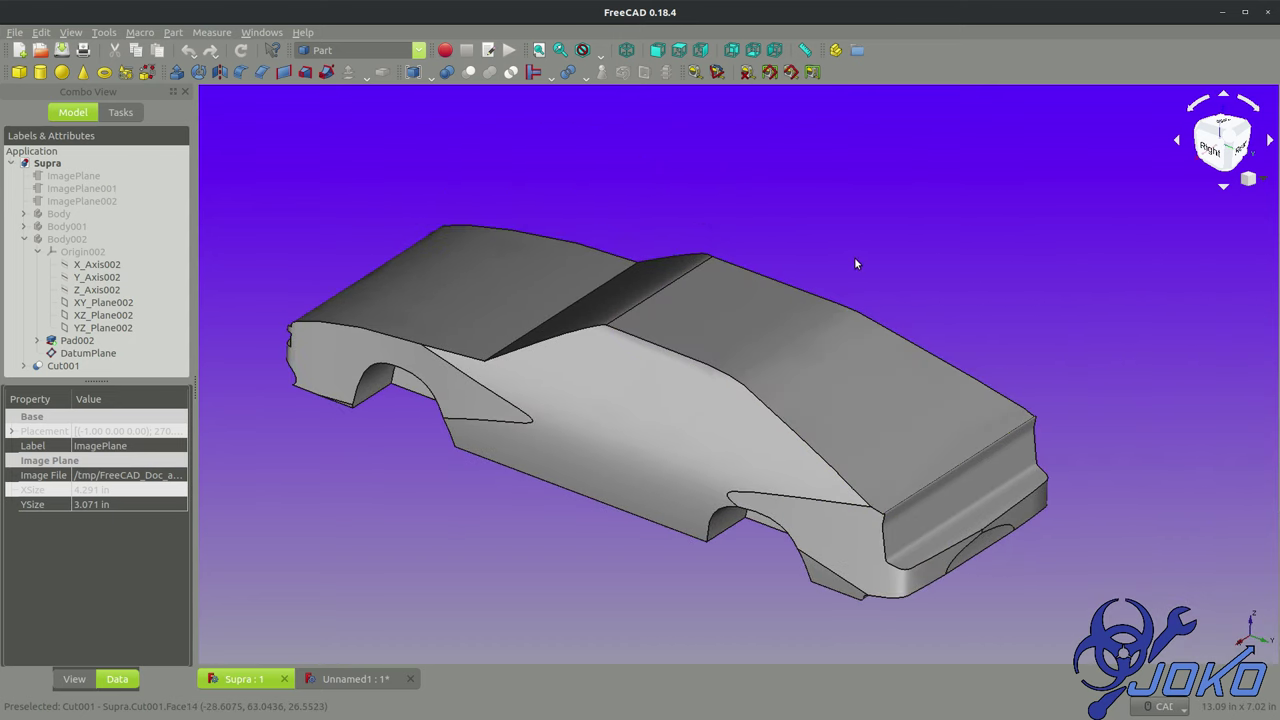